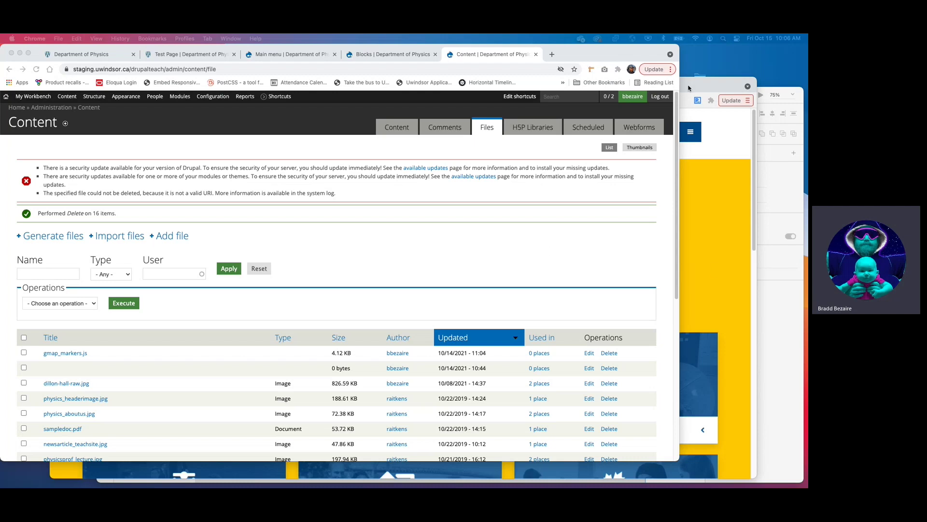
Switch to Brave and examine the School of Social Work home page, including its side menu, banner and tile grid
{"action": "left_click", "coordinate": [690, 89]}
{"action": "left_click", "coordinate": [344, 89]}
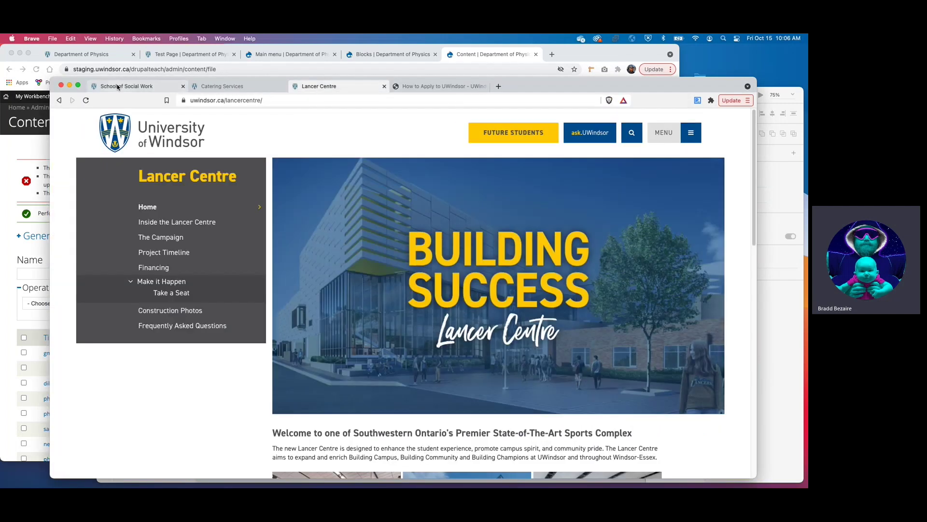
{"action": "left_click", "coordinate": [127, 85]}
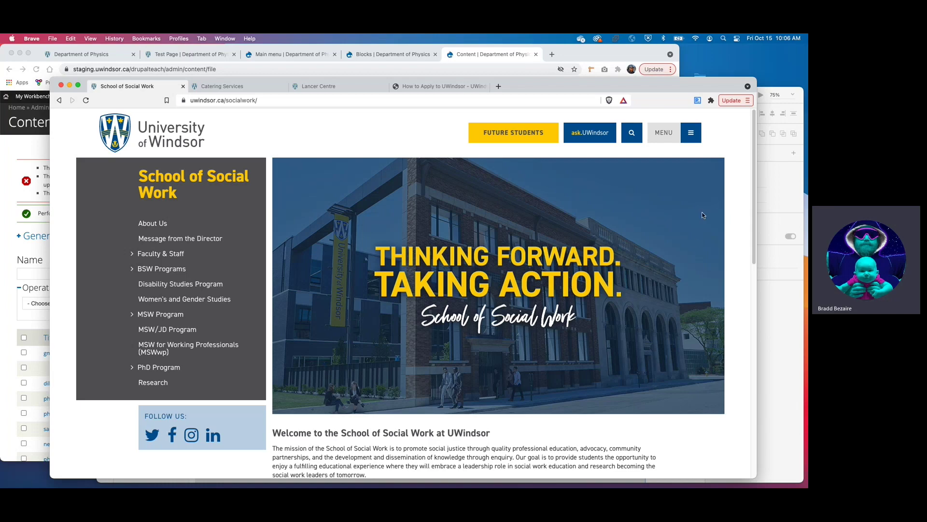
{"action": "scroll", "coordinate": [692, 240], "scroll_direction": "down", "scroll_amount": 10}
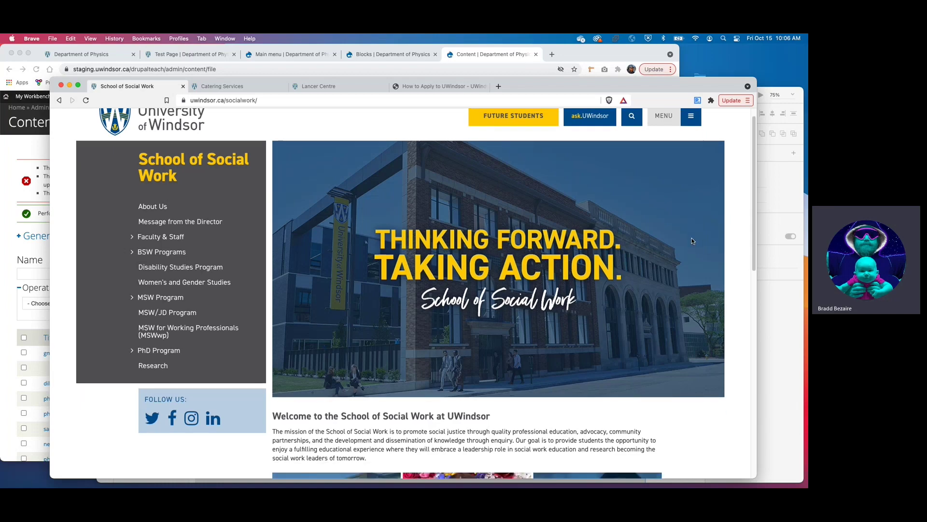
{"action": "scroll", "coordinate": [692, 240], "scroll_direction": "up", "scroll_amount": 4}
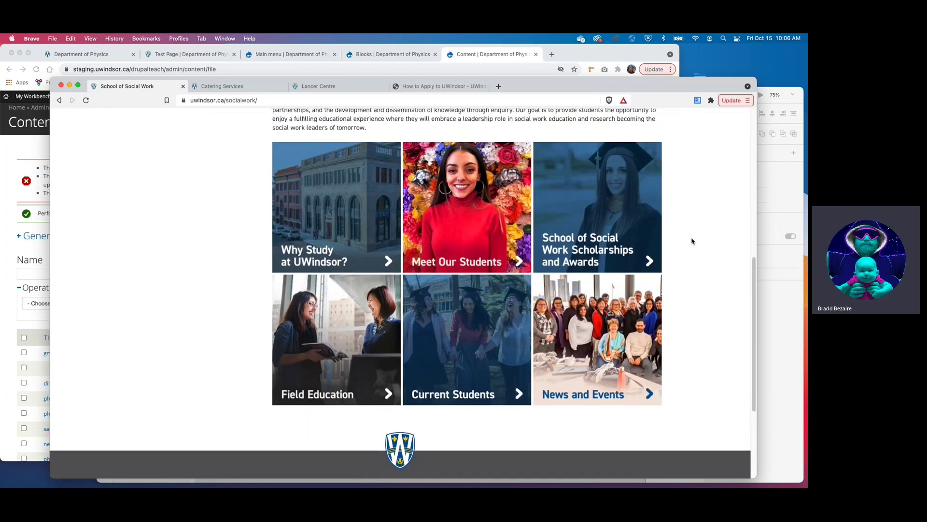
{"action": "scroll", "coordinate": [692, 240], "scroll_direction": "down", "scroll_amount": 2}
{"action": "scroll", "coordinate": [692, 241], "scroll_direction": "up", "scroll_amount": 6}
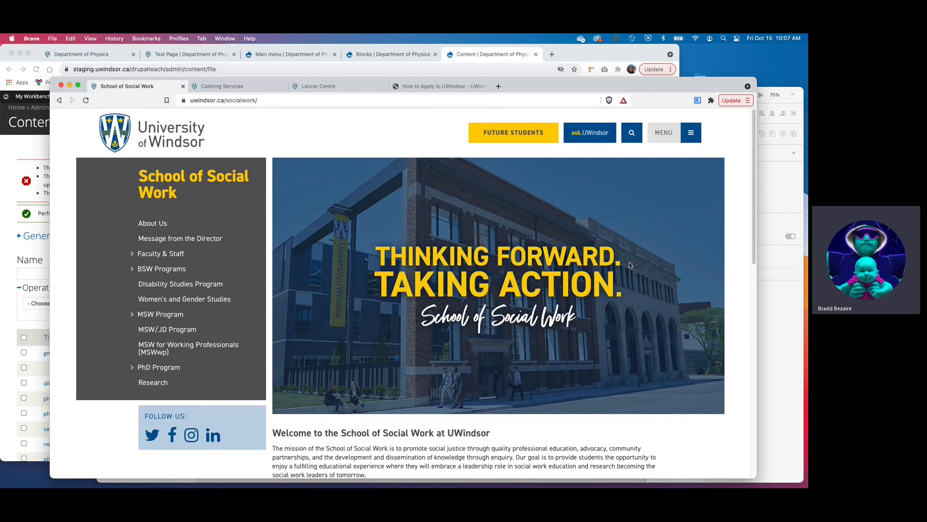
{"action": "scroll", "coordinate": [610, 308], "scroll_direction": "down", "scroll_amount": 6}
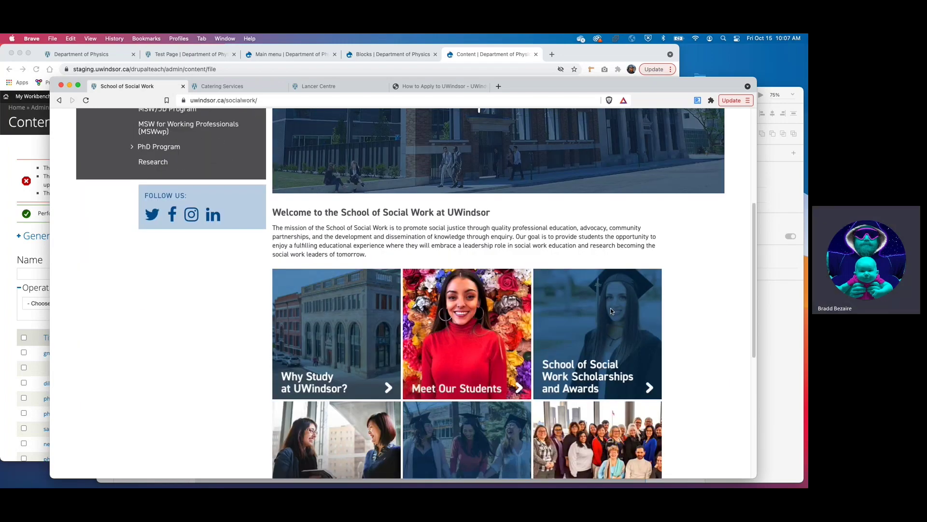
{"action": "scroll", "coordinate": [611, 311], "scroll_direction": "down", "scroll_amount": 1}
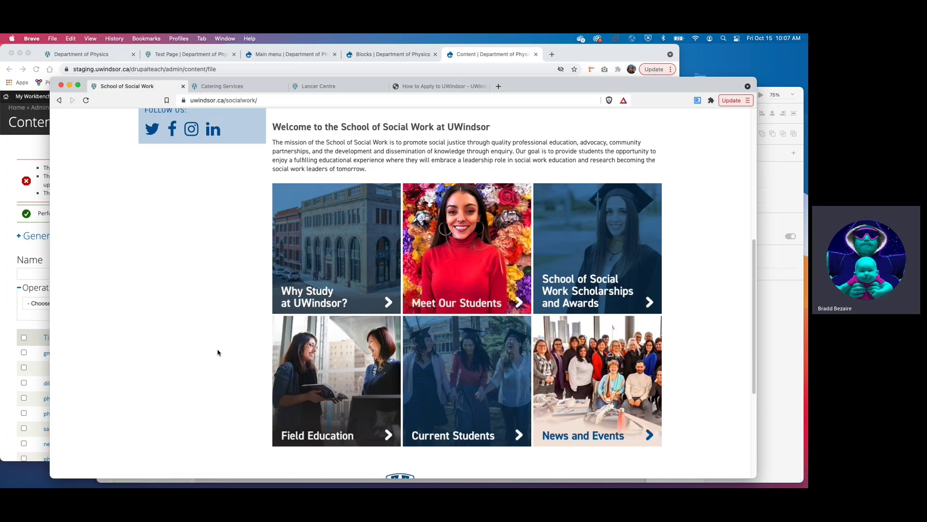
{"action": "scroll", "coordinate": [124, 317], "scroll_direction": "up", "scroll_amount": 6}
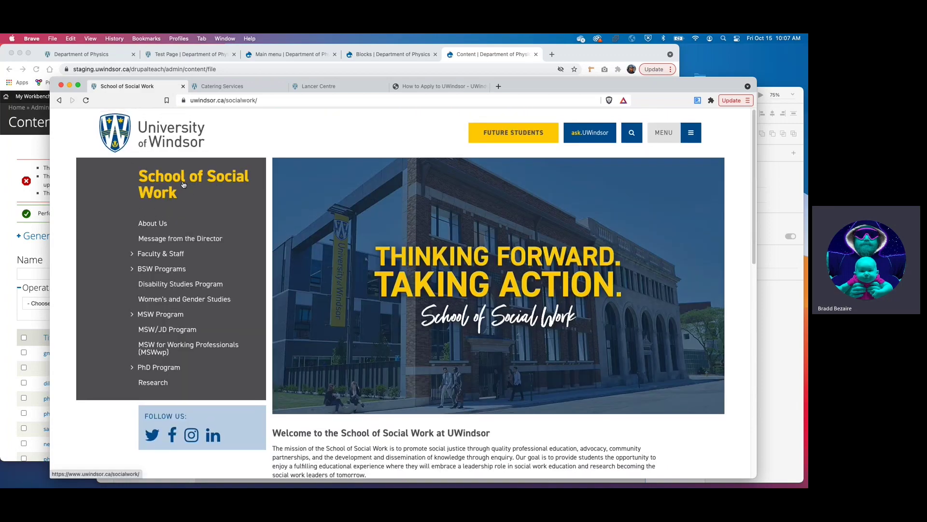
{"action": "scroll", "coordinate": [285, 216], "scroll_direction": "down", "scroll_amount": 7}
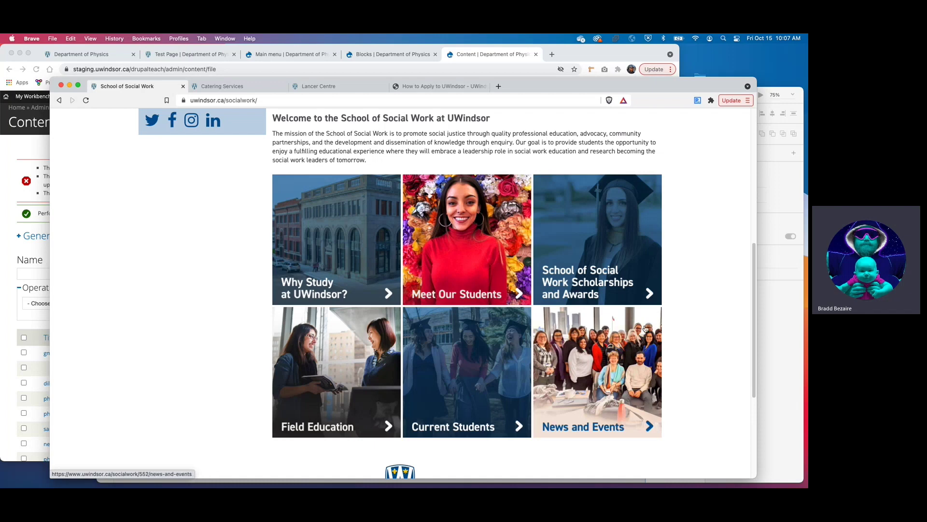
{"action": "scroll", "coordinate": [687, 316], "scroll_direction": "up", "scroll_amount": 5}
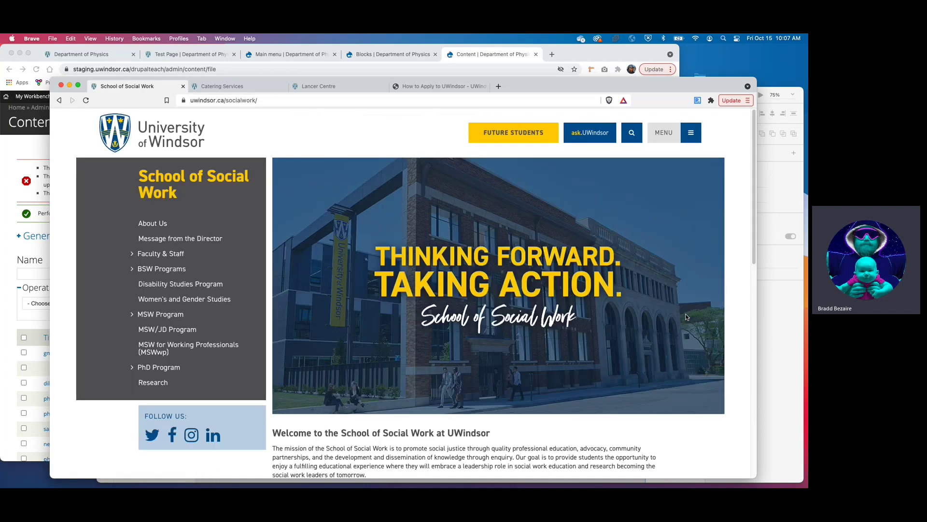
Examine the Catering Services home page, including its banner and the image tiles beneath the introduction
{"action": "left_click", "coordinate": [240, 89]}
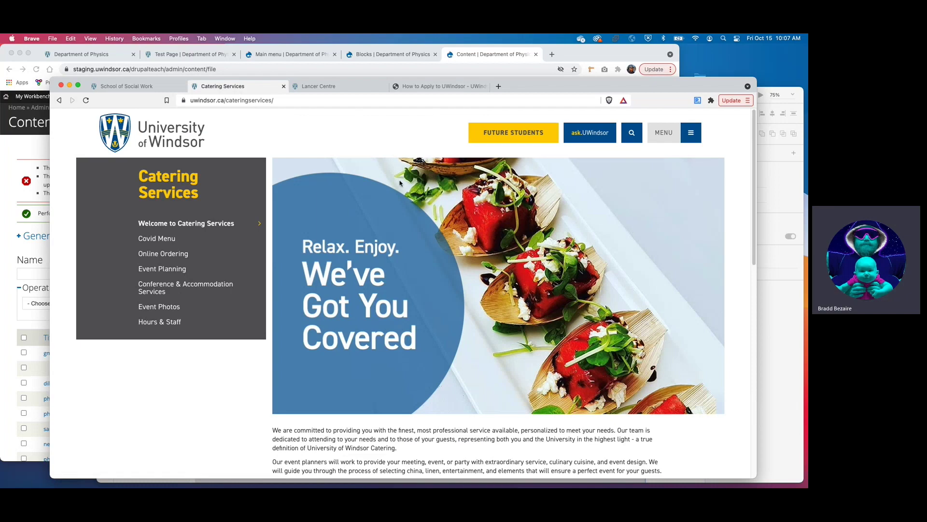
{"action": "scroll", "coordinate": [361, 230], "scroll_direction": "down", "scroll_amount": 10}
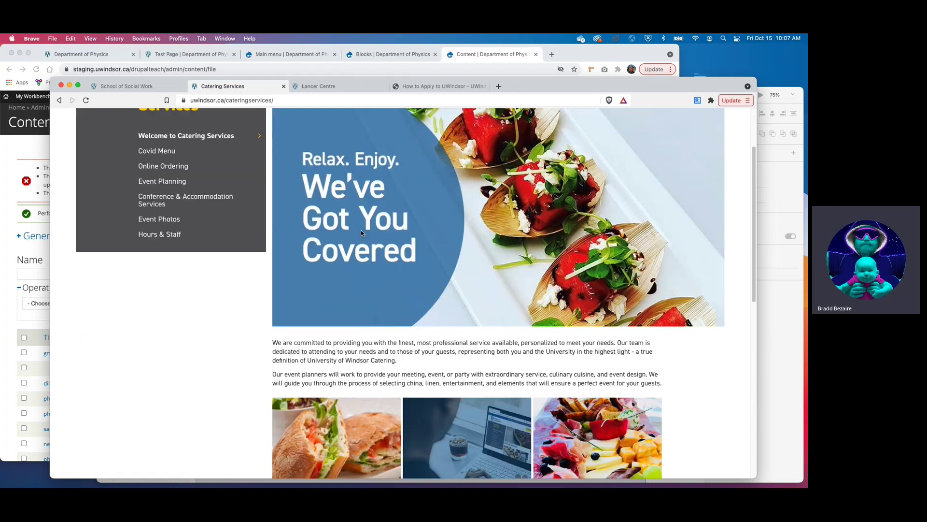
{"action": "scroll", "coordinate": [361, 233], "scroll_direction": "up", "scroll_amount": 2}
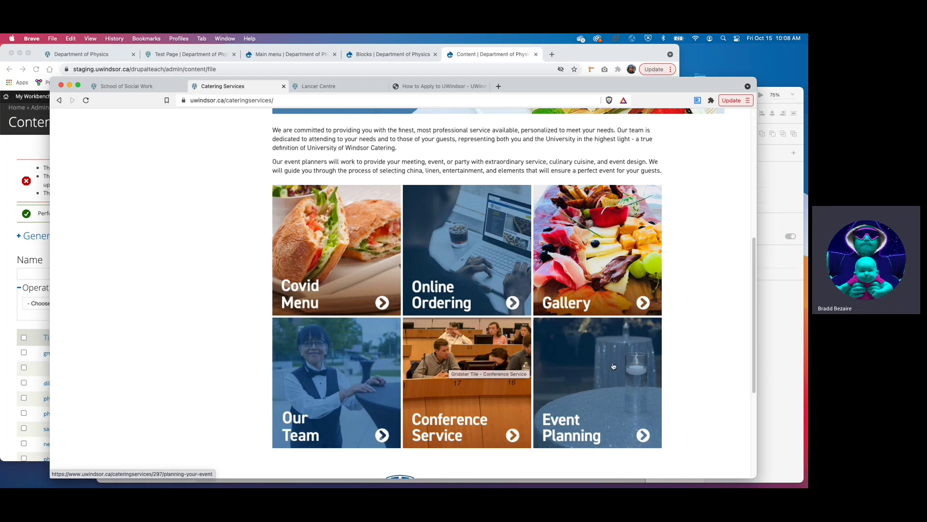
{"action": "scroll", "coordinate": [724, 359], "scroll_direction": "up", "scroll_amount": 6}
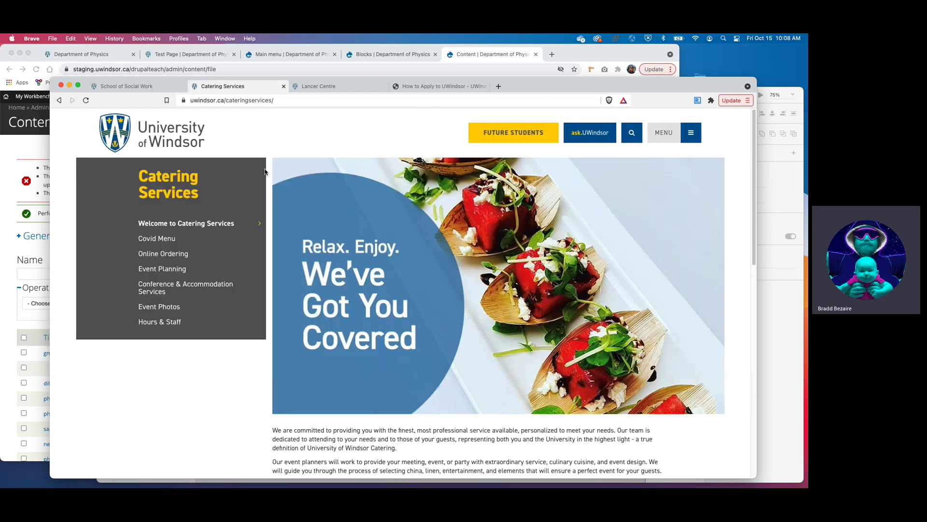
Examine the Lancer Centre home page, comparing its side menu with the tile grid and the wide video tile
{"action": "left_click", "coordinate": [330, 87]}
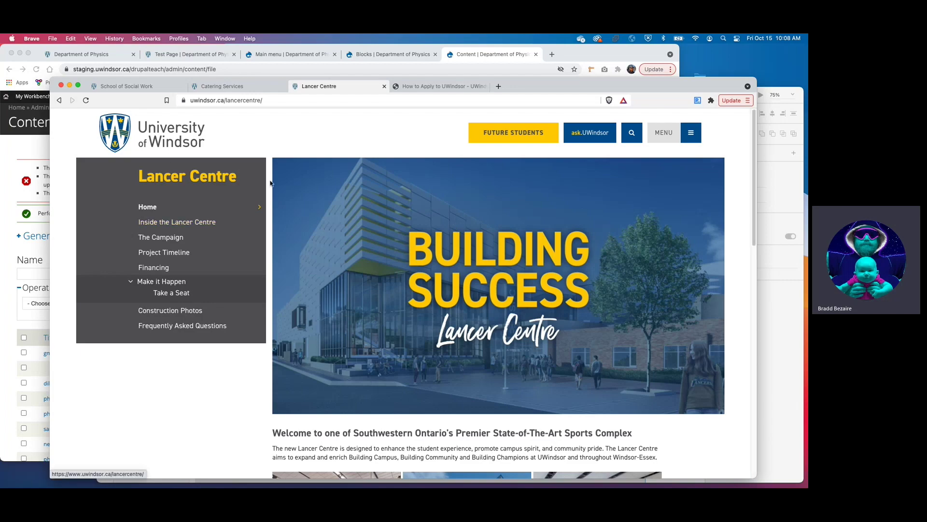
{"action": "scroll", "coordinate": [394, 228], "scroll_direction": "down", "scroll_amount": 5}
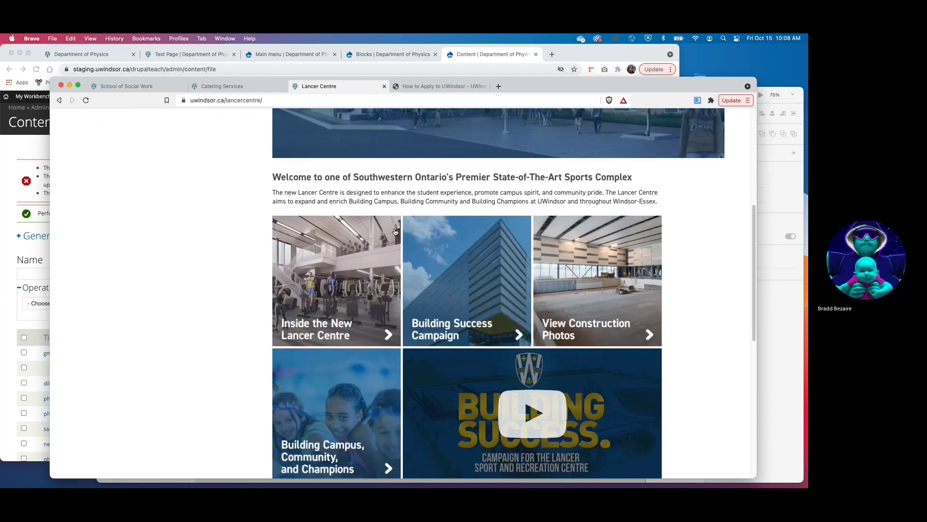
{"action": "scroll", "coordinate": [394, 231], "scroll_direction": "down", "scroll_amount": 2}
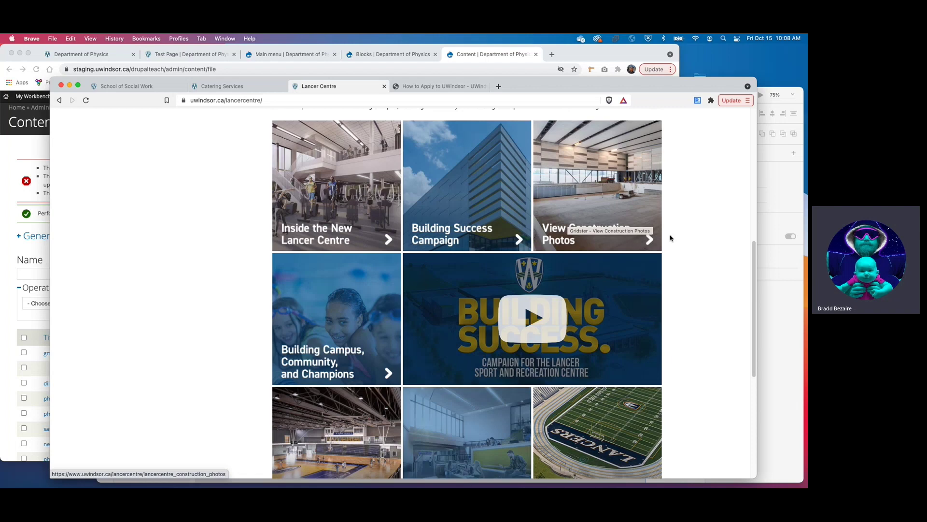
{"action": "scroll", "coordinate": [698, 323], "scroll_direction": "down", "scroll_amount": 3}
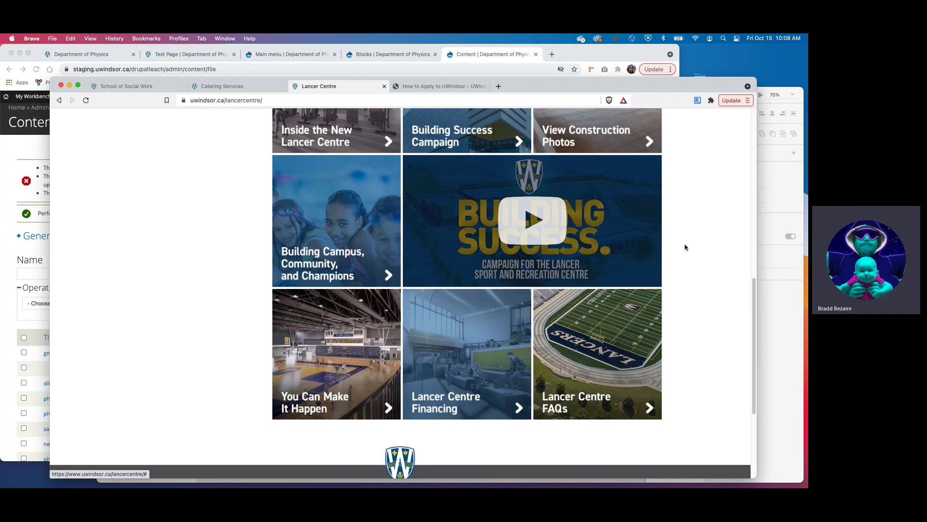
{"action": "scroll", "coordinate": [685, 247], "scroll_direction": "down", "scroll_amount": 1}
{"action": "scroll", "coordinate": [685, 247], "scroll_direction": "up", "scroll_amount": 5}
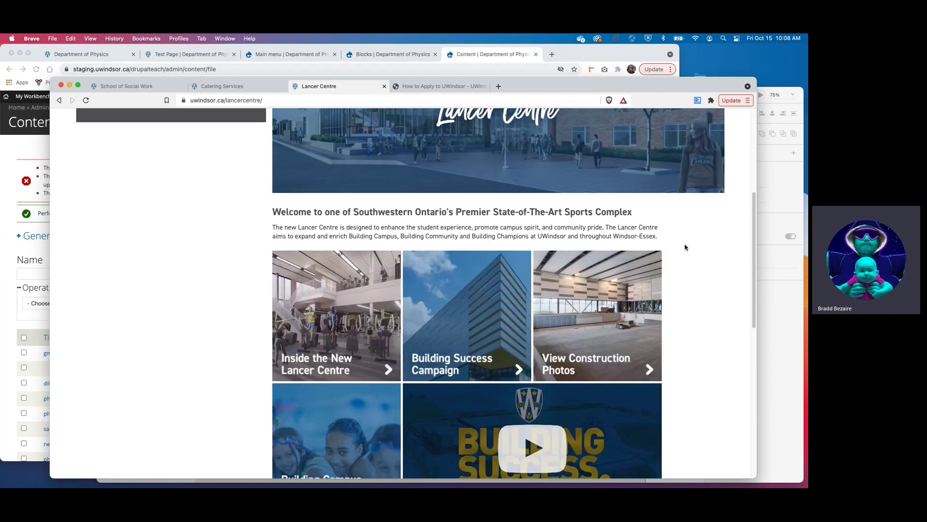
{"action": "scroll", "coordinate": [685, 247], "scroll_direction": "up", "scroll_amount": 5}
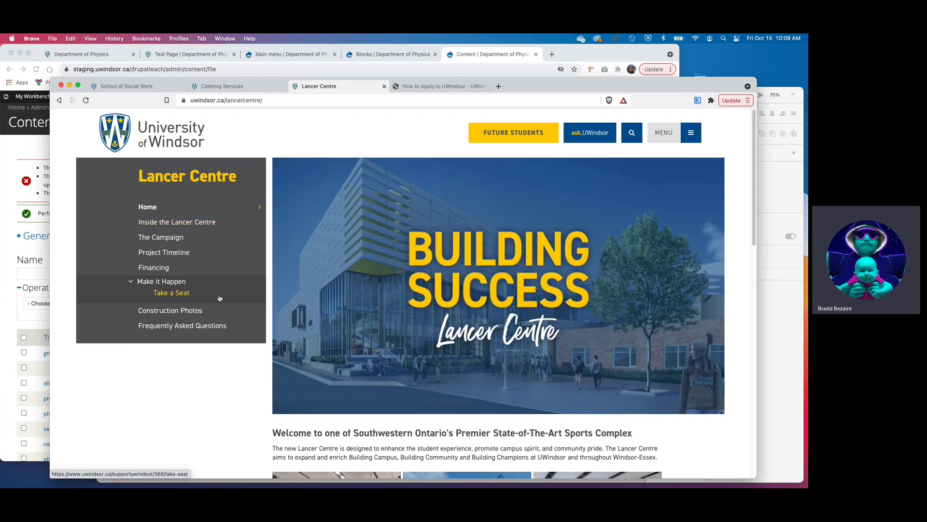
{"action": "scroll", "coordinate": [217, 295], "scroll_direction": "down", "scroll_amount": 6}
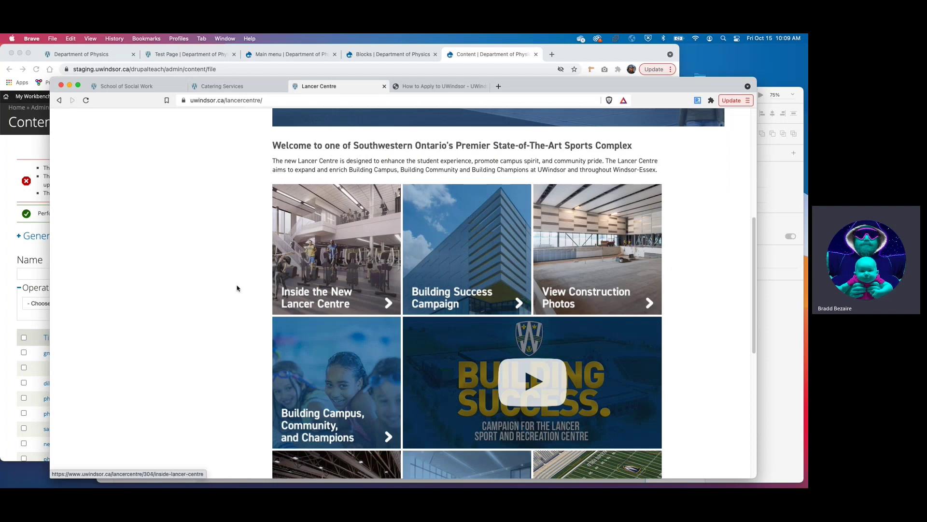
{"action": "scroll", "coordinate": [236, 287], "scroll_direction": "up", "scroll_amount": 6}
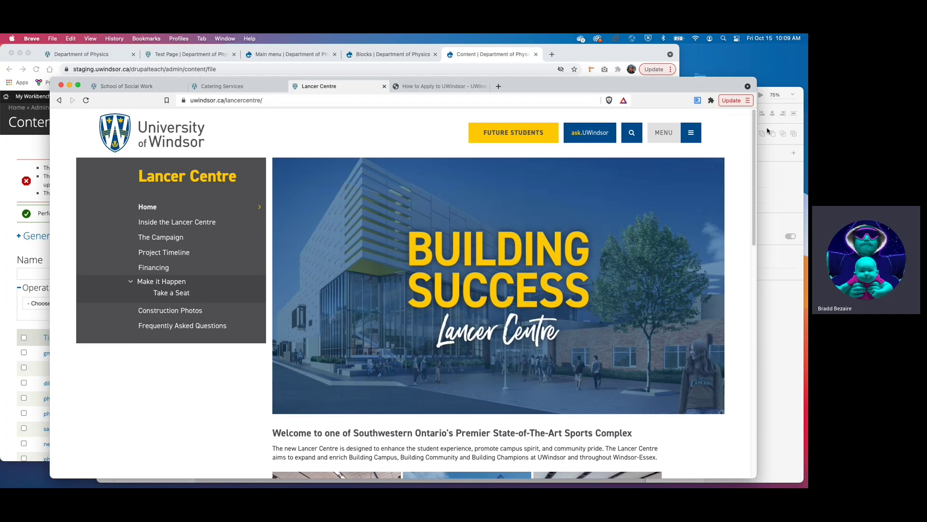
Minimize Brave, switch to Adobe XD and examine the tile grid and the full Physics home page mockup in Drupal 7 Starter Templates
{"action": "key", "text": "super+m"}
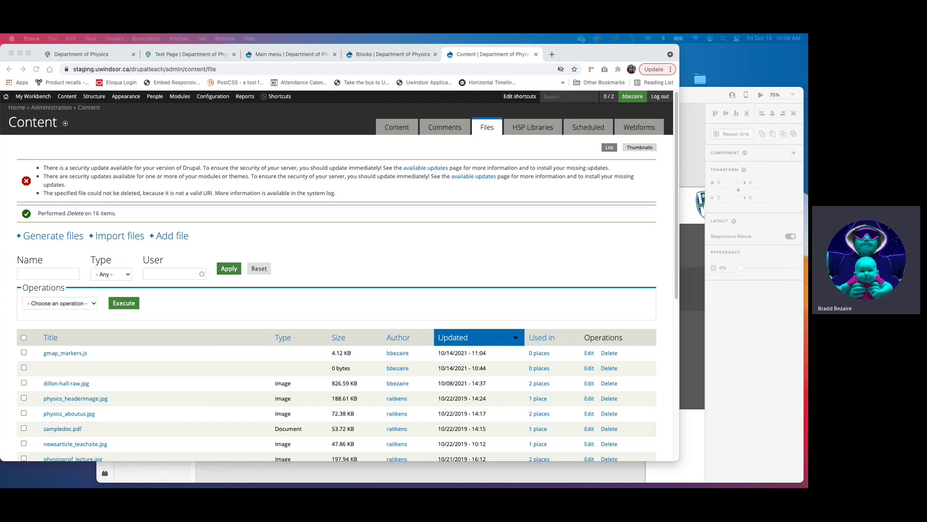
{"action": "left_click", "coordinate": [699, 100]}
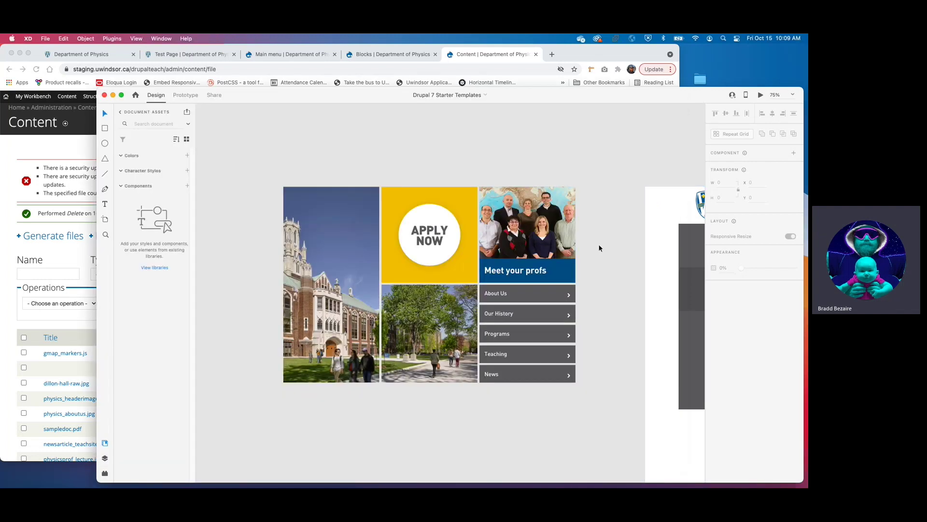
{"action": "left_click_drag", "start_coordinate": [592, 280], "coordinate": [624, 273]}
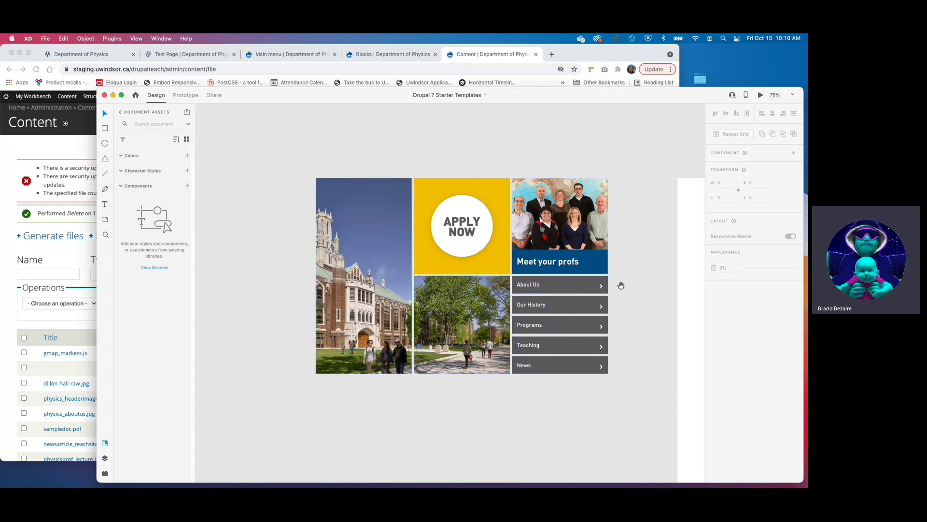
{"action": "left_click_drag", "start_coordinate": [622, 286], "coordinate": [385, 290]}
{"action": "scroll", "coordinate": [385, 290], "scroll_direction": "down", "scroll_amount": 5}
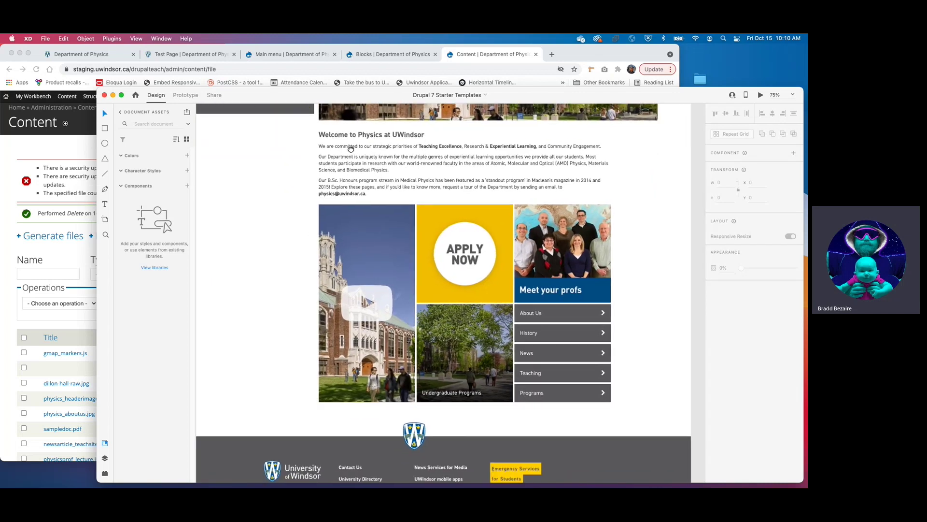
{"action": "scroll", "coordinate": [316, 198], "scroll_direction": "down", "scroll_amount": 2}
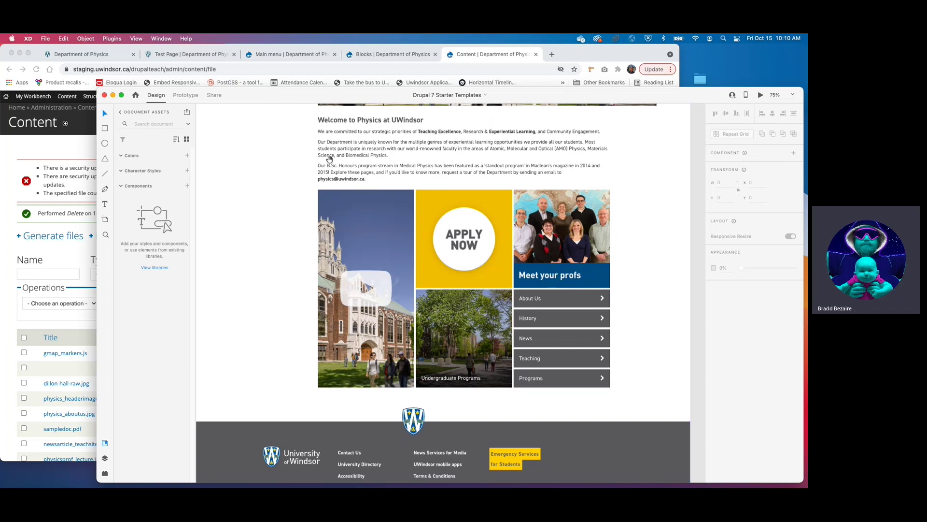
Examine the standalone tile grid mockup again and select all elements of its yellow APPLY NOW tile
{"action": "scroll", "coordinate": [328, 158], "scroll_direction": "up", "scroll_amount": 5}
{"action": "scroll", "coordinate": [531, 289], "scroll_direction": "right", "scroll_amount": 15}
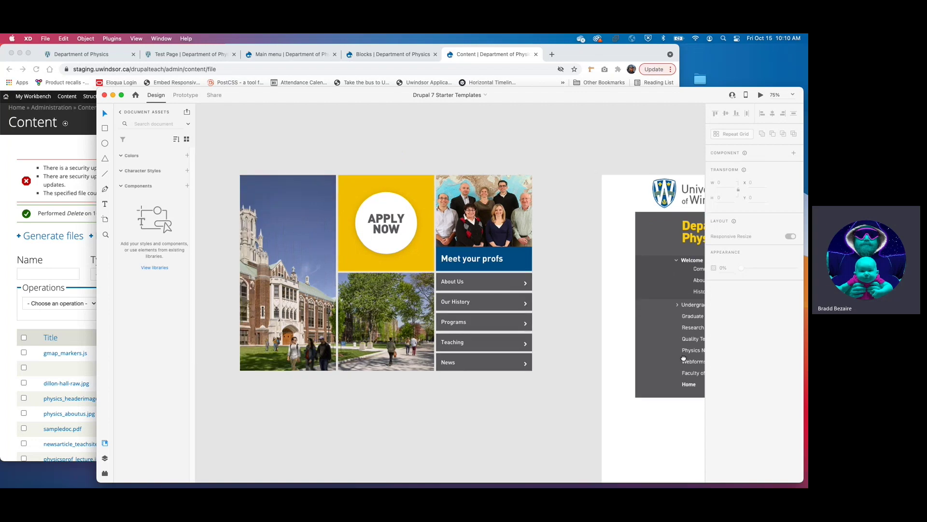
{"action": "left_click_drag", "start_coordinate": [709, 363], "coordinate": [695, 369]}
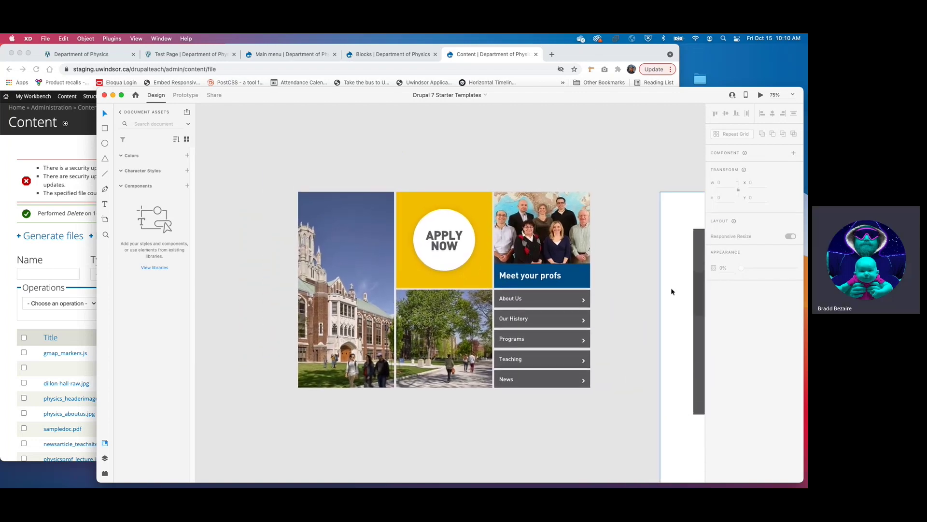
{"action": "left_click_drag", "start_coordinate": [619, 278], "coordinate": [627, 284]}
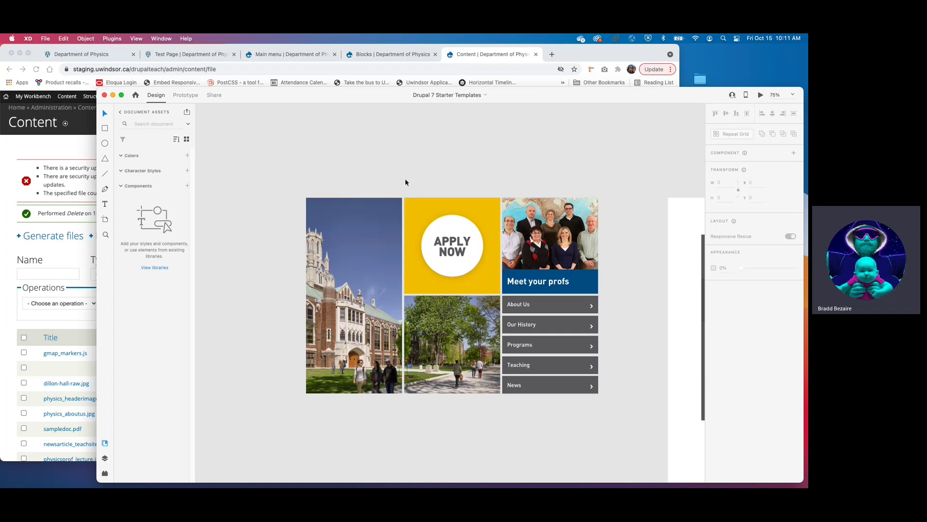
{"action": "left_click_drag", "start_coordinate": [344, 170], "coordinate": [341, 168]}
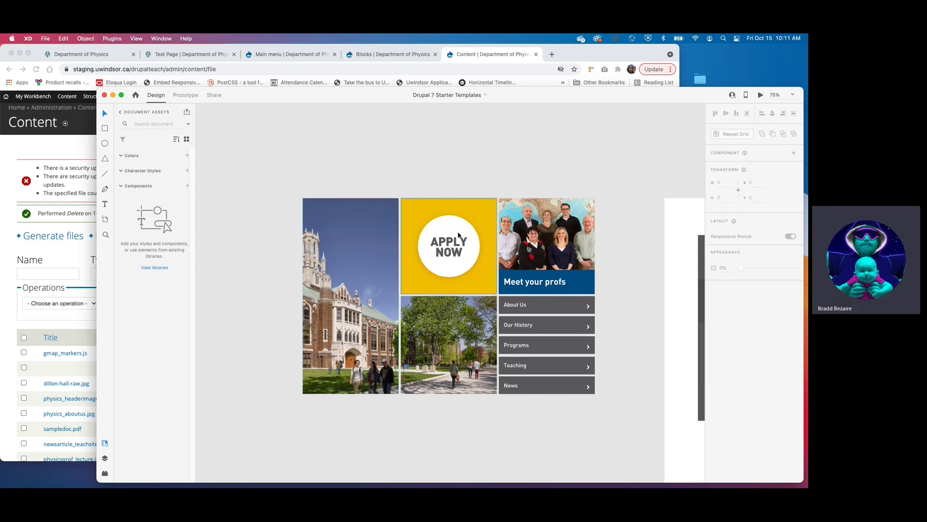
{"action": "left_click_drag", "start_coordinate": [414, 178], "coordinate": [486, 287]}
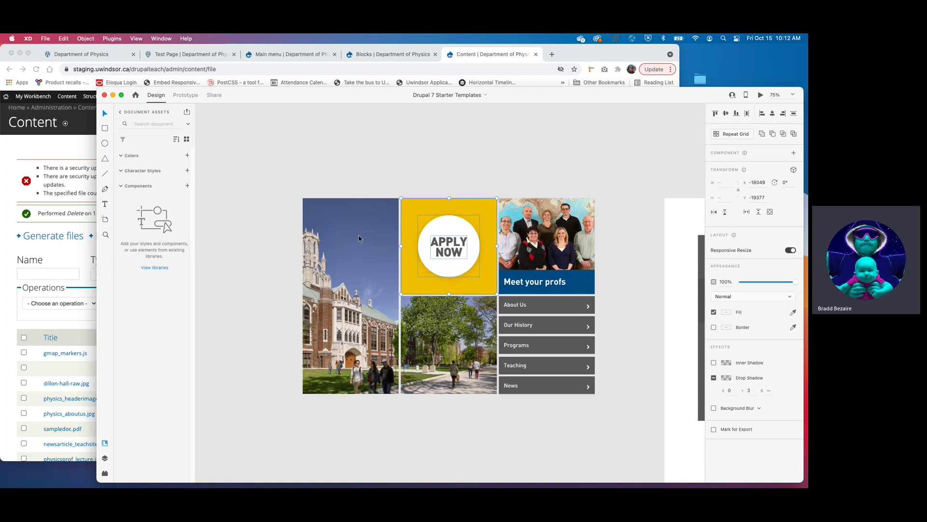
Switch to Chrome, log out of the Department of Physics staging site and log back in through its user page
{"action": "left_click", "coordinate": [65, 153]}
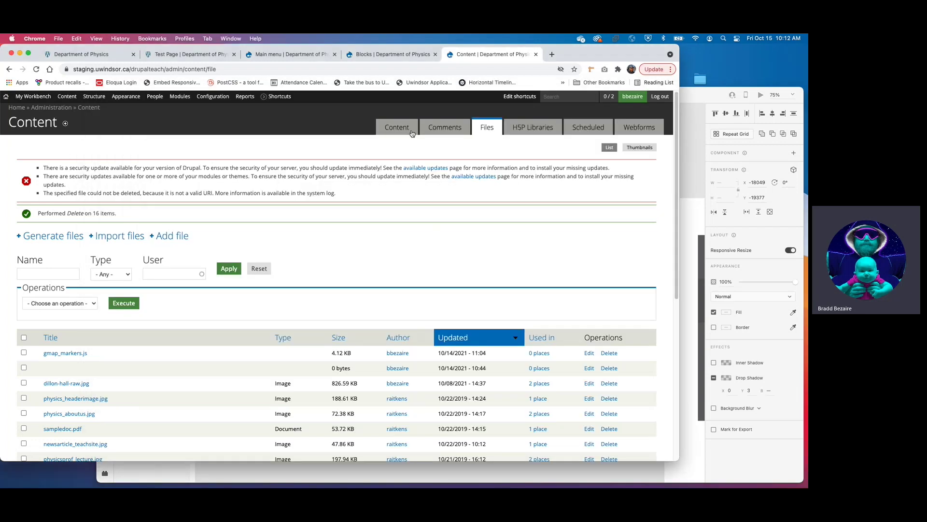
{"action": "left_click", "coordinate": [666, 103]}
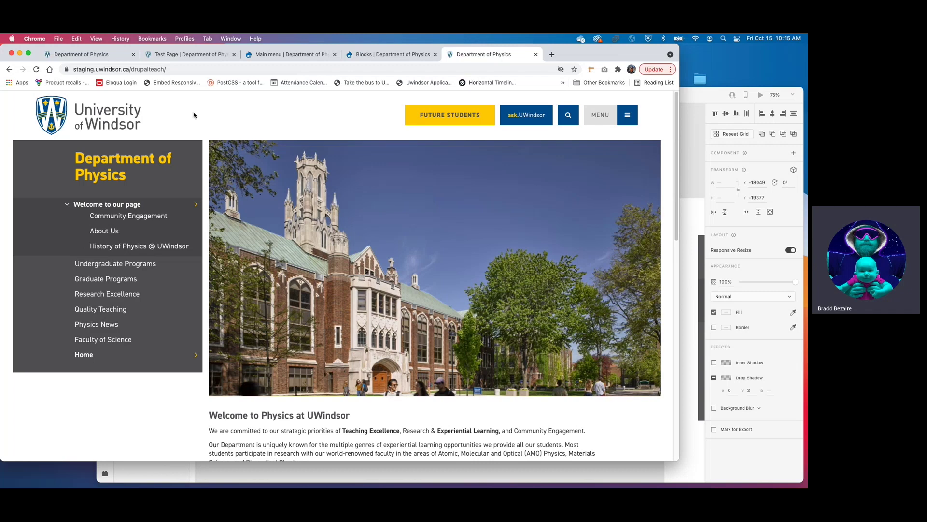
{"action": "left_click", "coordinate": [188, 70]}
{"action": "left_click", "coordinate": [224, 71]}
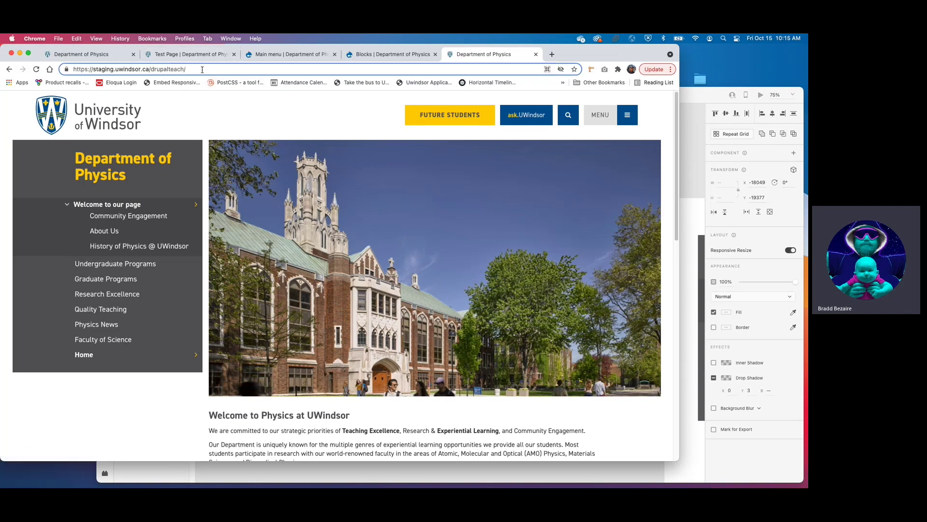
{"action": "type", "text": "user"}
{"action": "key", "text": "Return"}
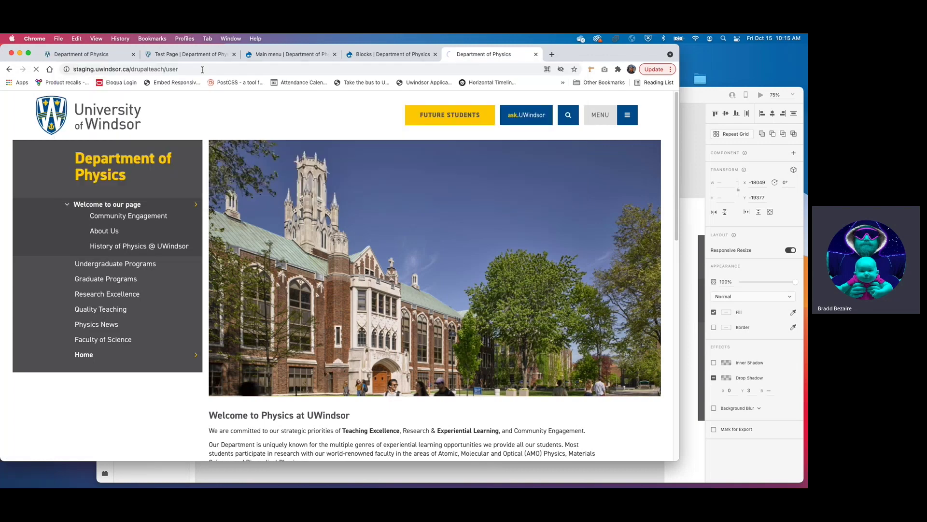
{"action": "left_click", "coordinate": [273, 210]}
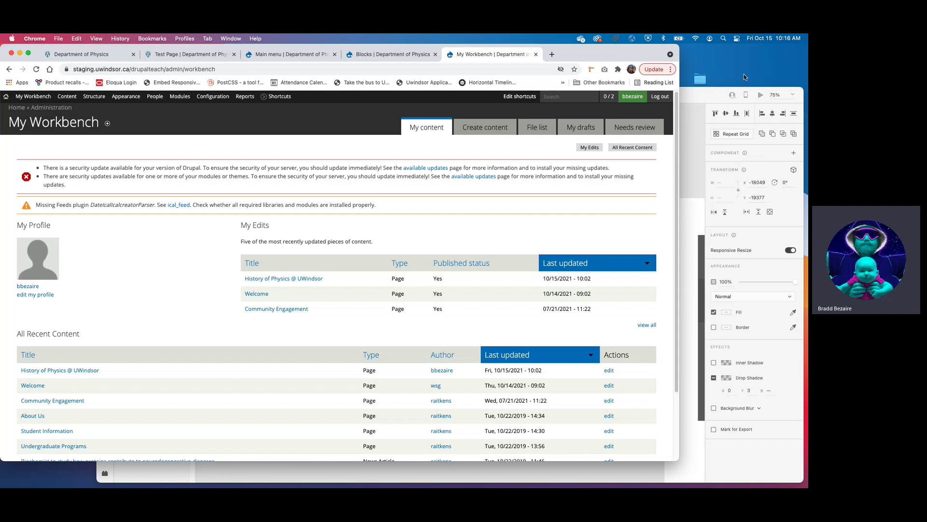
Check the APPLY NOW tile mockup in Adobe XD, return to Chrome and start a FrontPage Grid Item titled "Apply Now Button"
{"action": "left_click", "coordinate": [711, 92]}
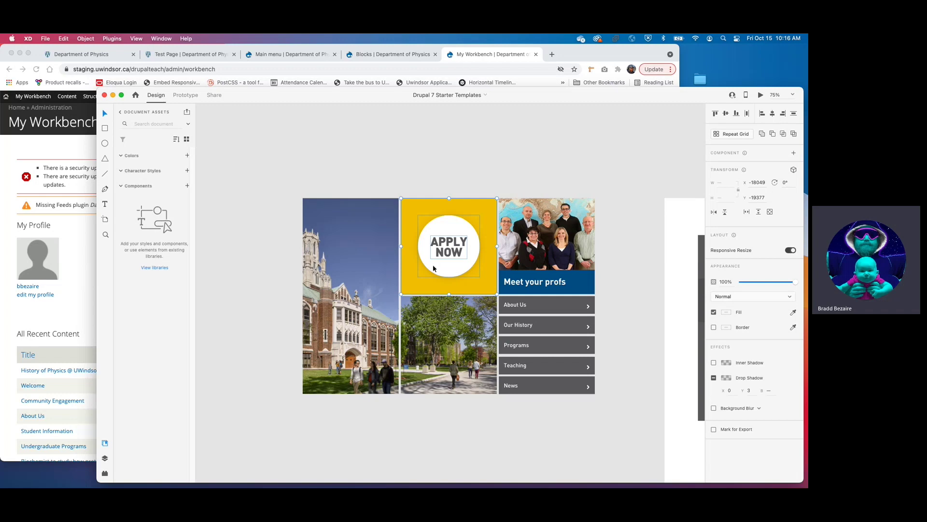
{"action": "left_click", "coordinate": [74, 243]}
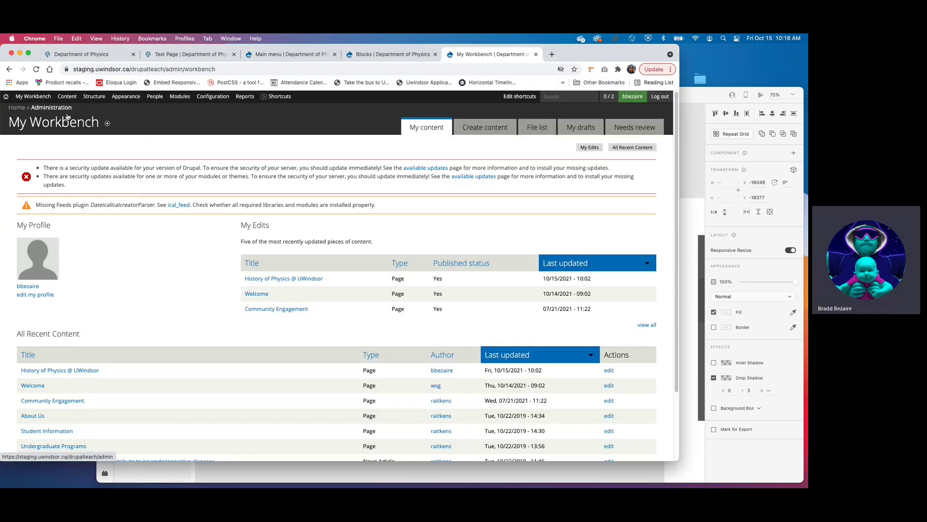
{"action": "mouse_move", "coordinate": [67, 98]}
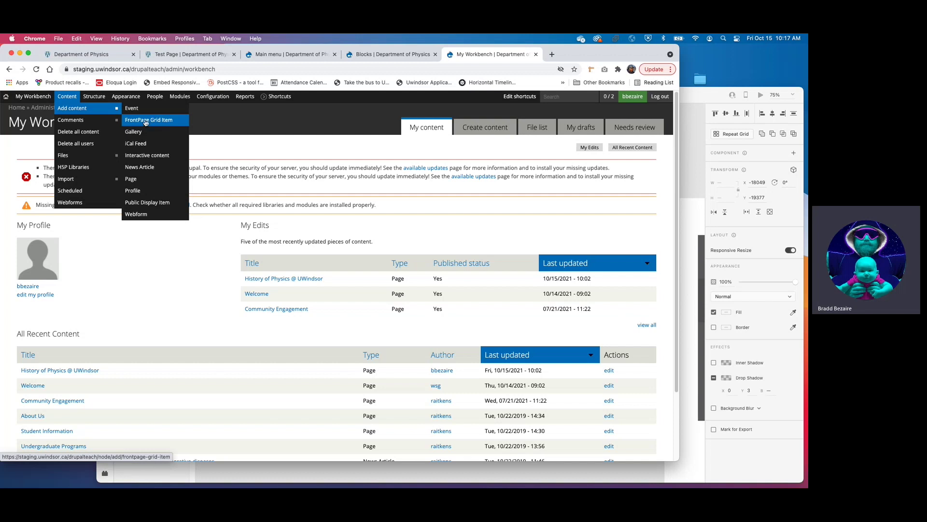
{"action": "left_click", "coordinate": [145, 120]}
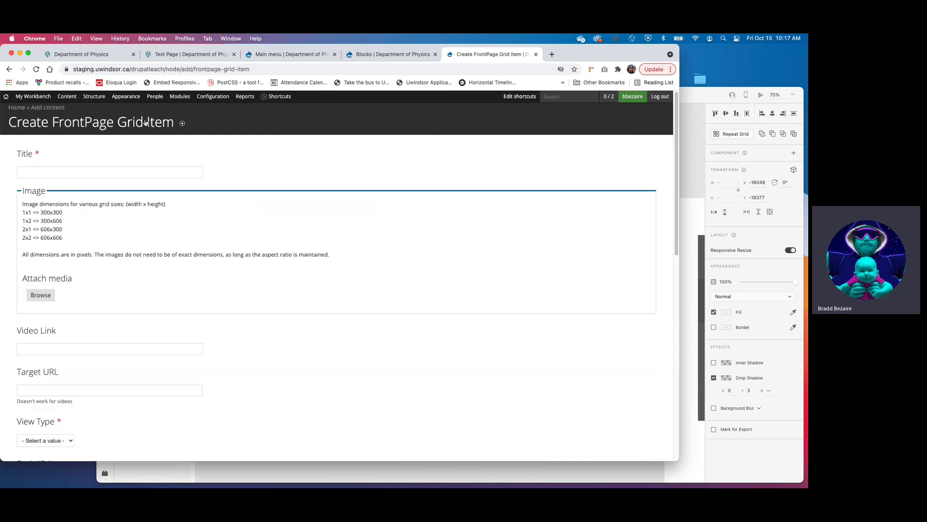
{"action": "left_click", "coordinate": [20, 171]}
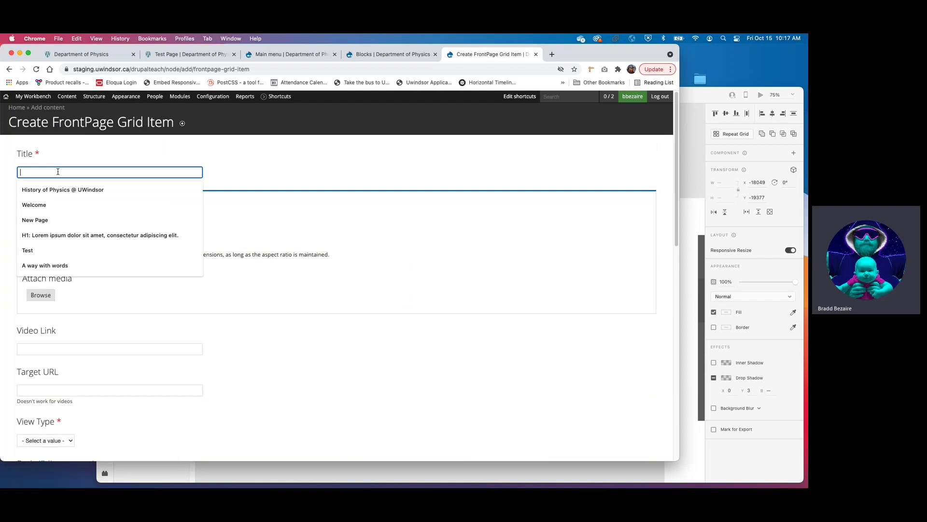
{"action": "type", "text": "A"}
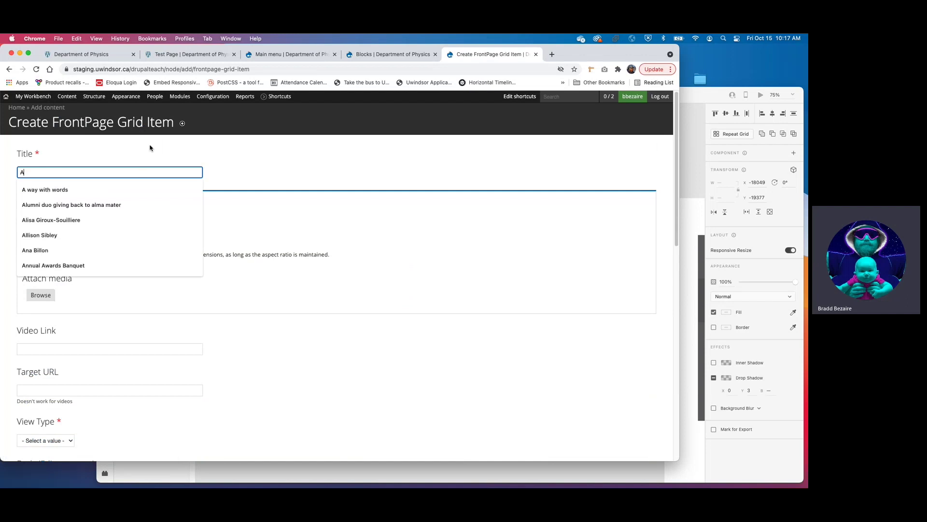
{"action": "type", "text": "pply Now Button"}
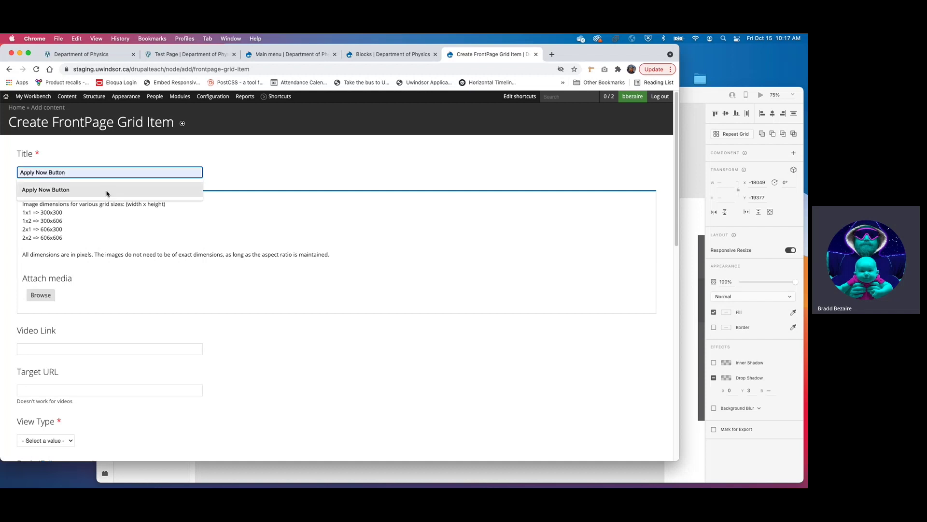
{"action": "left_click", "coordinate": [107, 190]}
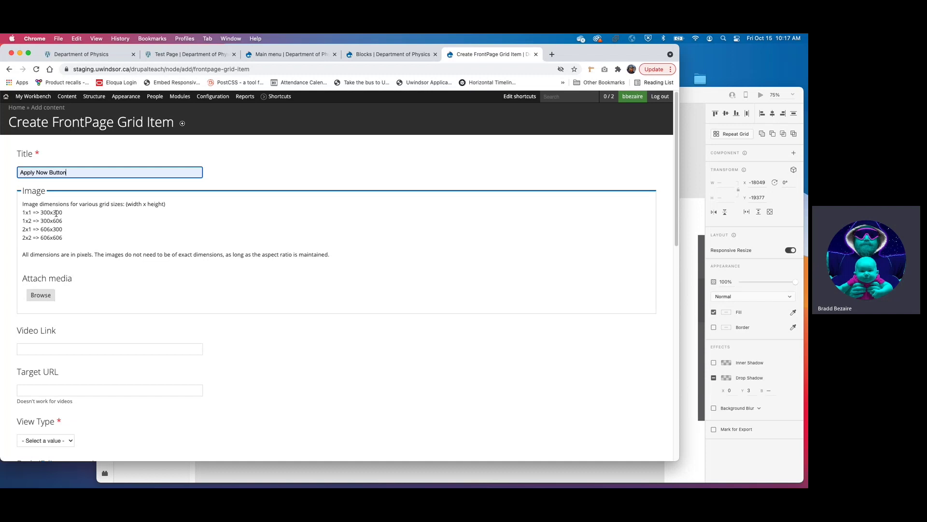
Recheck the APPLY NOW tile in Adobe XD, return to Chrome and upload apply-now-300x300.png from the Gridster folder as the grid item's image
{"action": "left_click", "coordinate": [692, 98]}
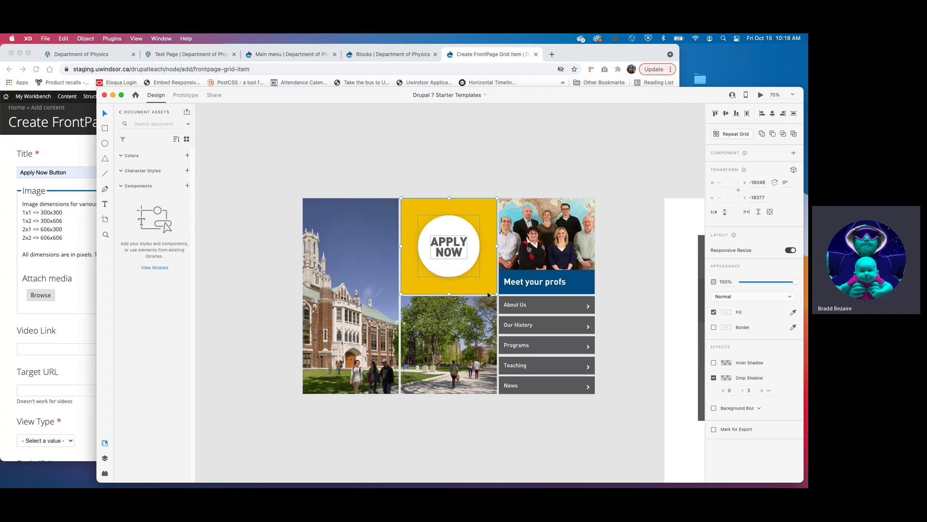
{"action": "left_click", "coordinate": [72, 229]}
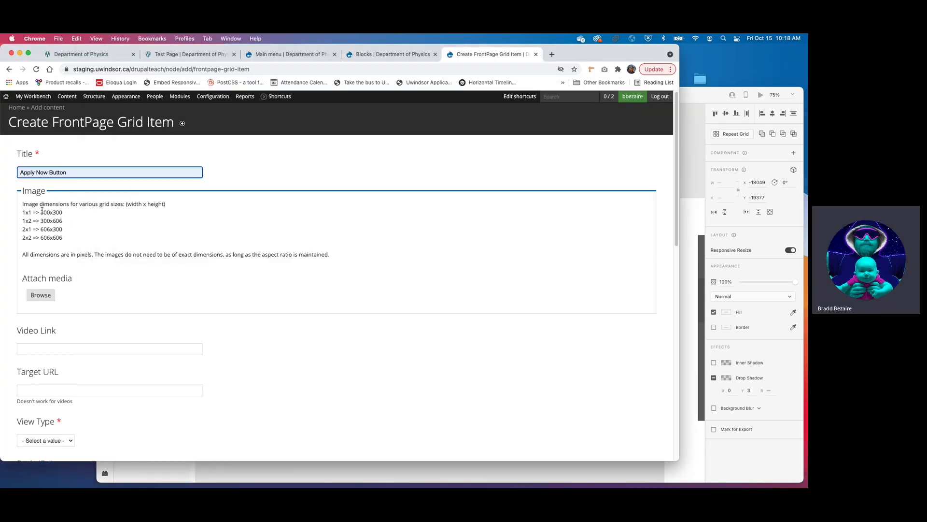
{"action": "left_click", "coordinate": [39, 297]}
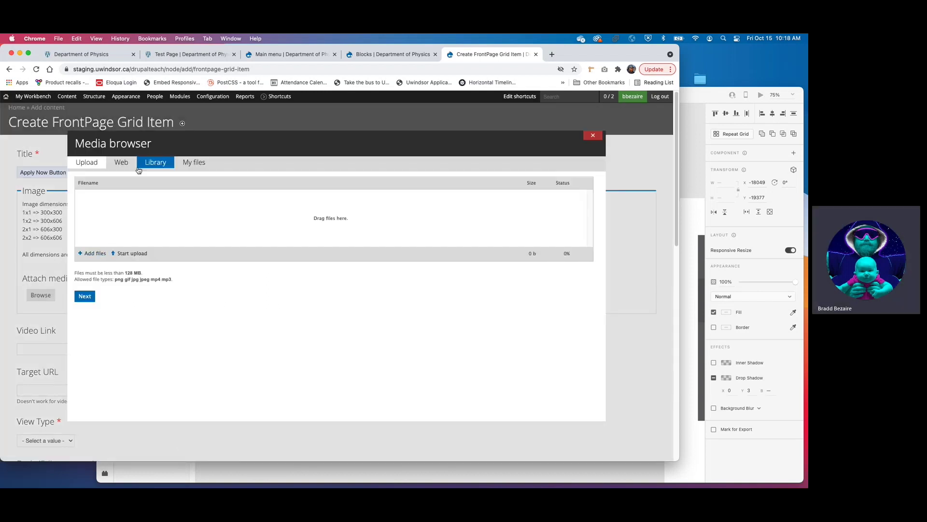
{"action": "left_click", "coordinate": [156, 163]}
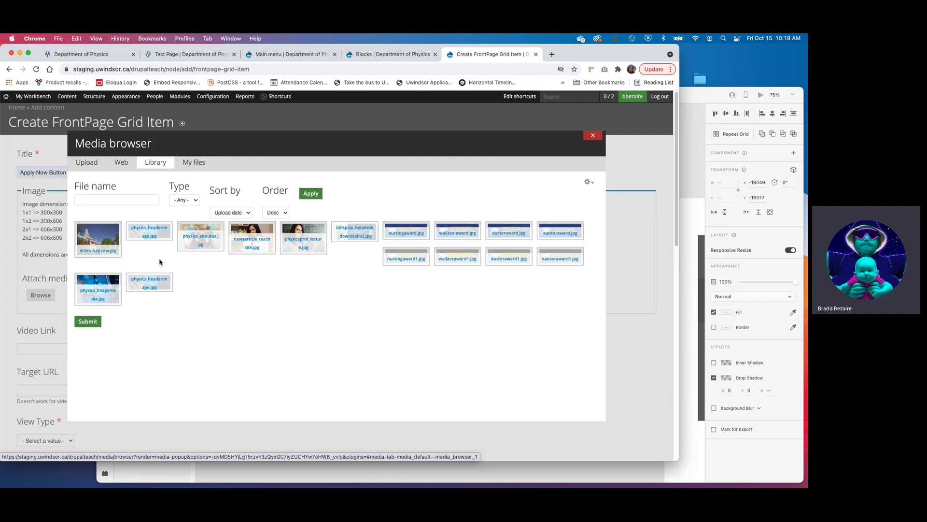
{"action": "left_click", "coordinate": [81, 166]}
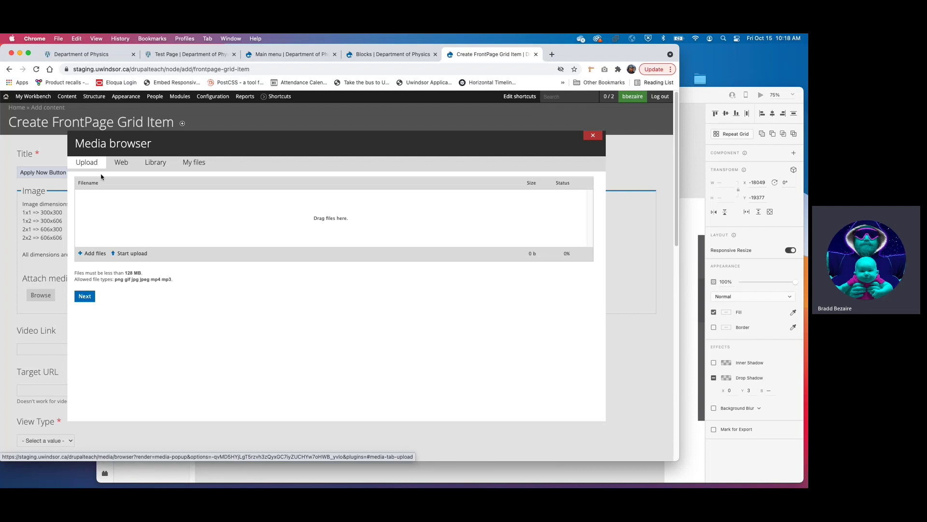
{"action": "left_click", "coordinate": [94, 253]}
{"action": "left_click", "coordinate": [175, 121]}
{"action": "double_click", "coordinate": [174, 121]}
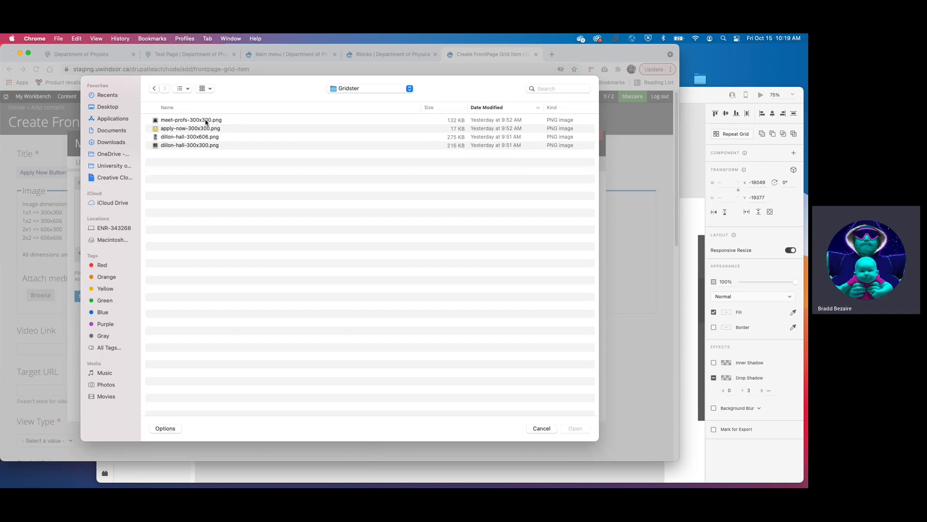
{"action": "left_click", "coordinate": [177, 129]}
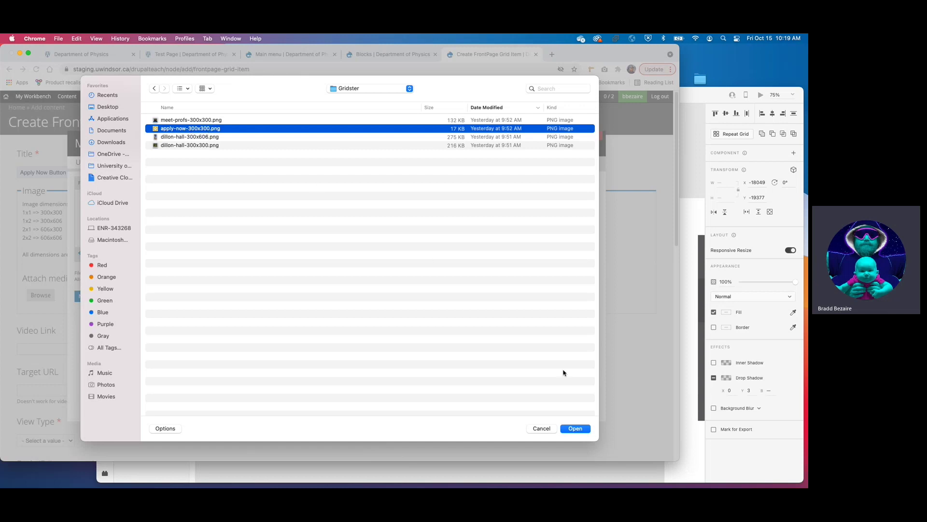
{"action": "left_click", "coordinate": [575, 429]}
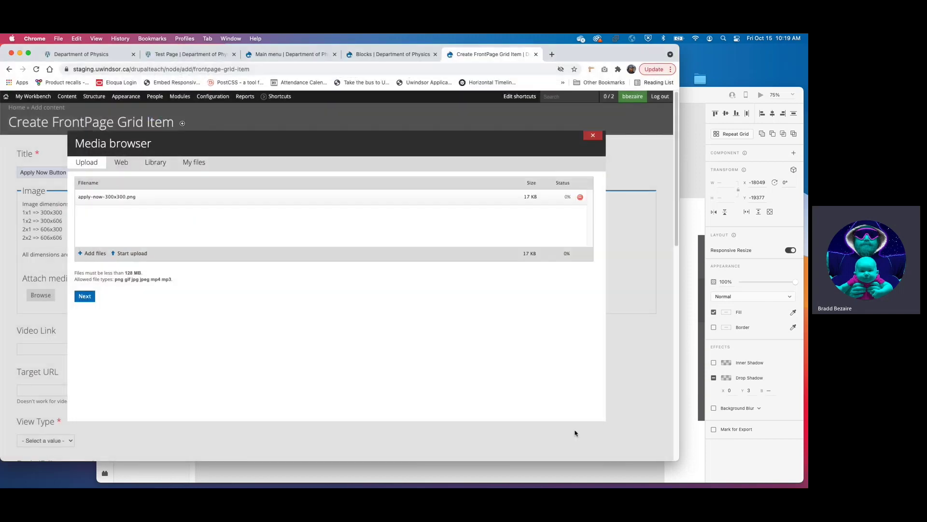
{"action": "left_click", "coordinate": [129, 253]}
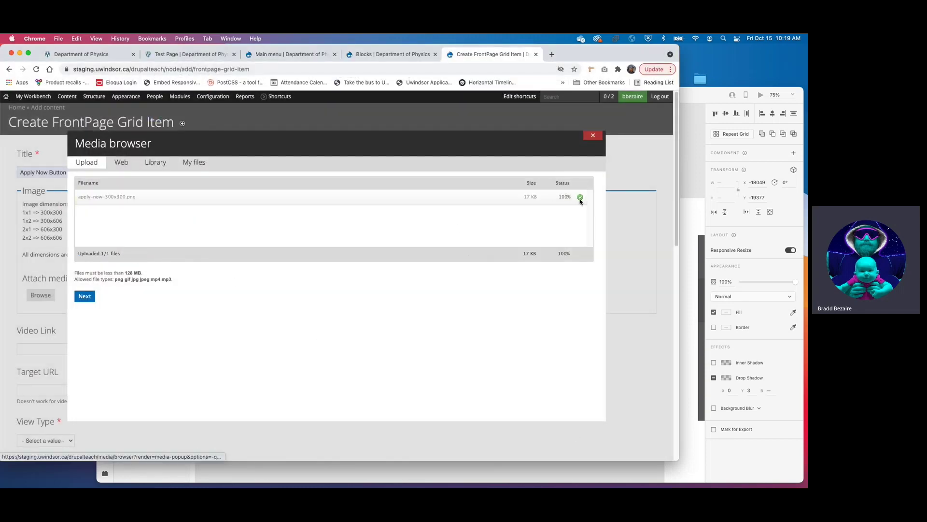
{"action": "left_click", "coordinate": [81, 297]}
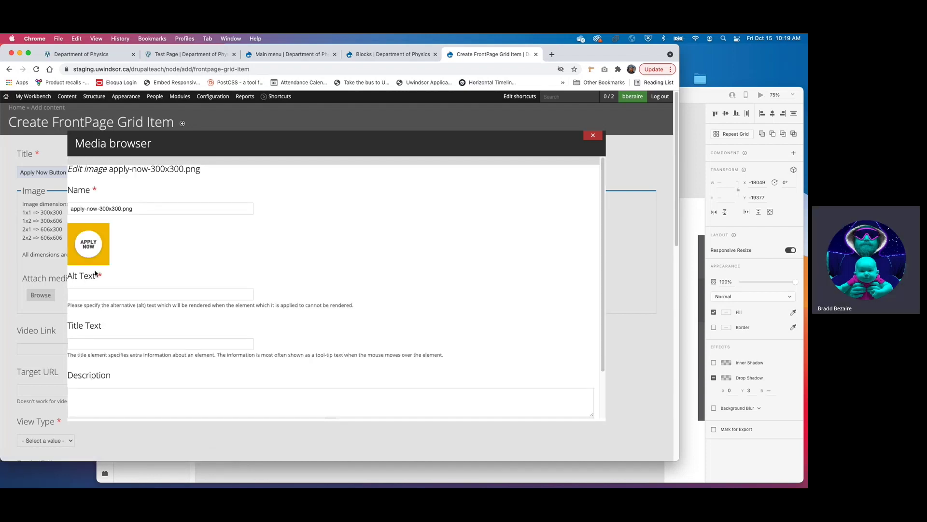
Set the uploaded image's alt text to "Apply Now" and save it to attach the image to the grid item
{"action": "left_click", "coordinate": [92, 296]}
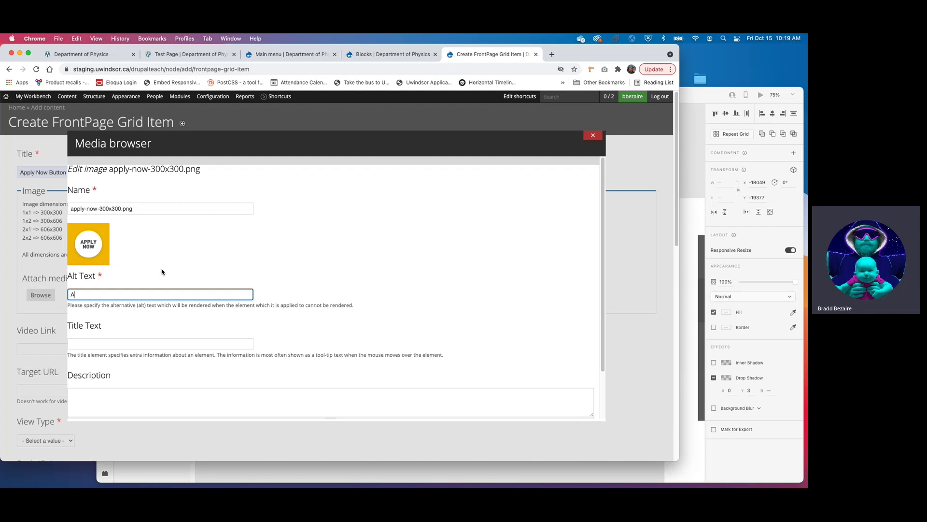
{"action": "type", "text": "pply Now"}
{"action": "scroll", "coordinate": [144, 265], "scroll_direction": "down", "scroll_amount": 2}
{"action": "left_click", "coordinate": [78, 407]}
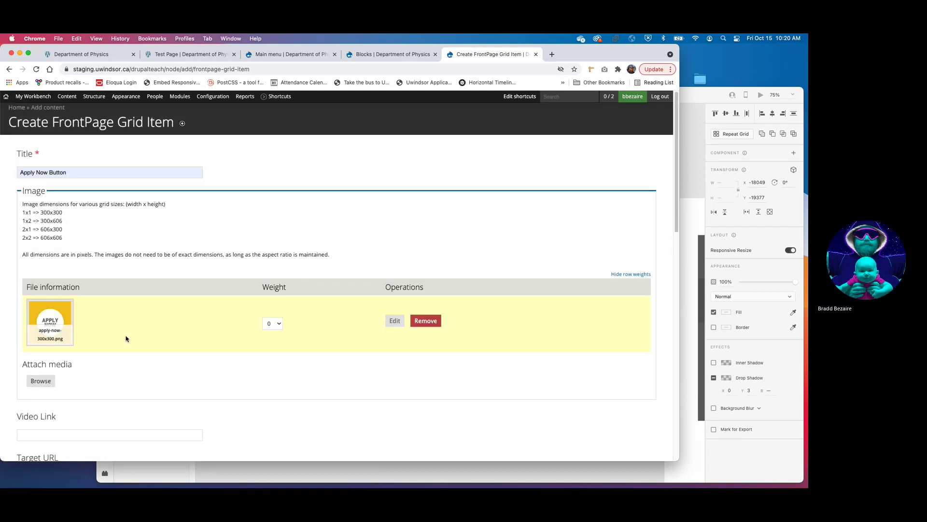
{"action": "scroll", "coordinate": [65, 340], "scroll_direction": "down", "scroll_amount": 3}
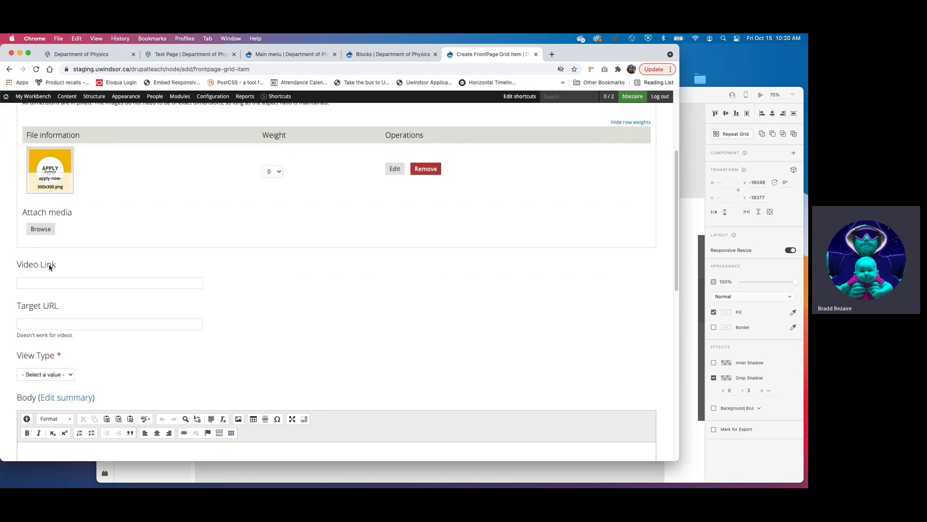
{"action": "left_click", "coordinate": [40, 324]}
{"action": "left_click", "coordinate": [68, 312]}
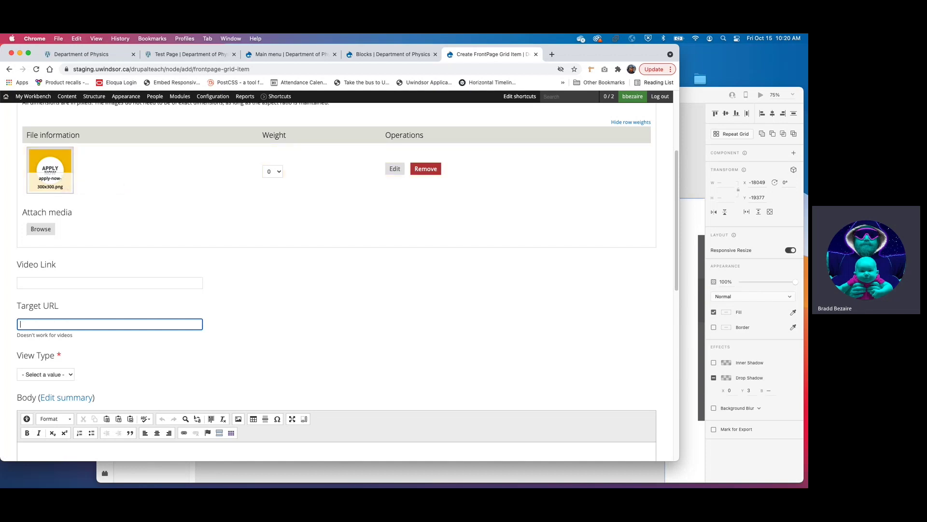
{"action": "key", "text": "super+Tab"}
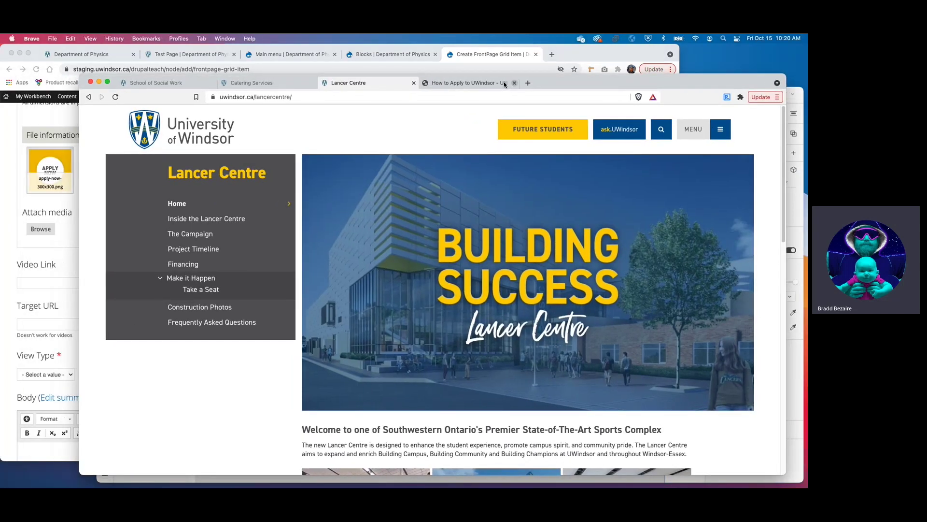
{"action": "left_click", "coordinate": [504, 84]}
{"action": "left_click", "coordinate": [315, 97]}
{"action": "key", "text": "super+c"}
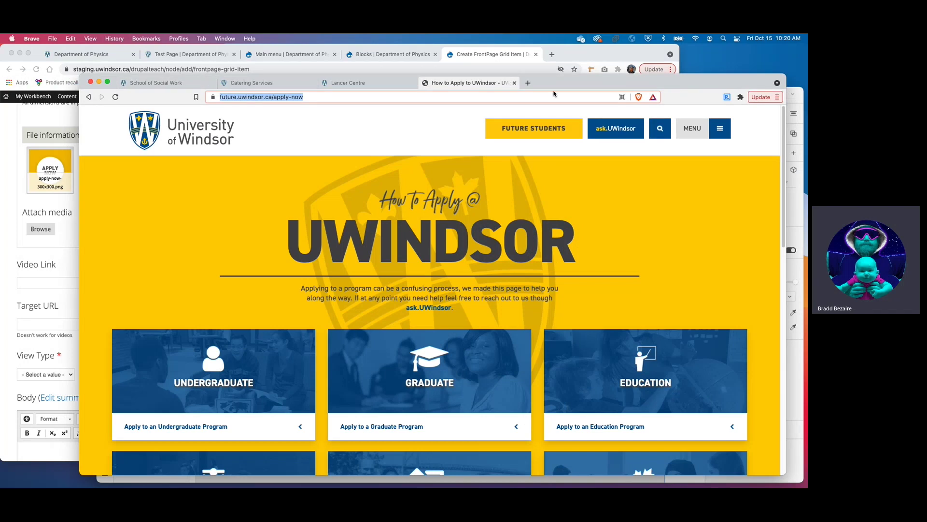
{"action": "key", "text": "super+Tab"}
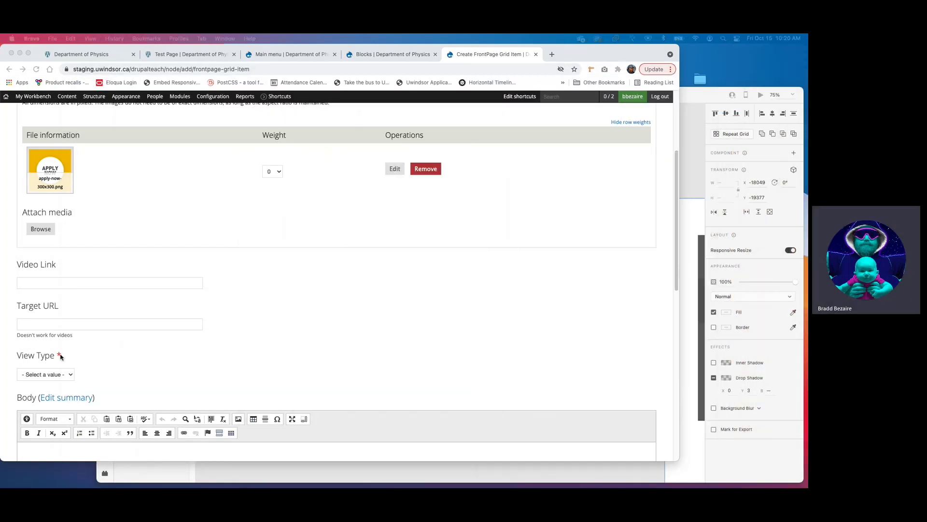
{"action": "left_click", "coordinate": [61, 324]}
{"action": "key", "text": "super+v"}
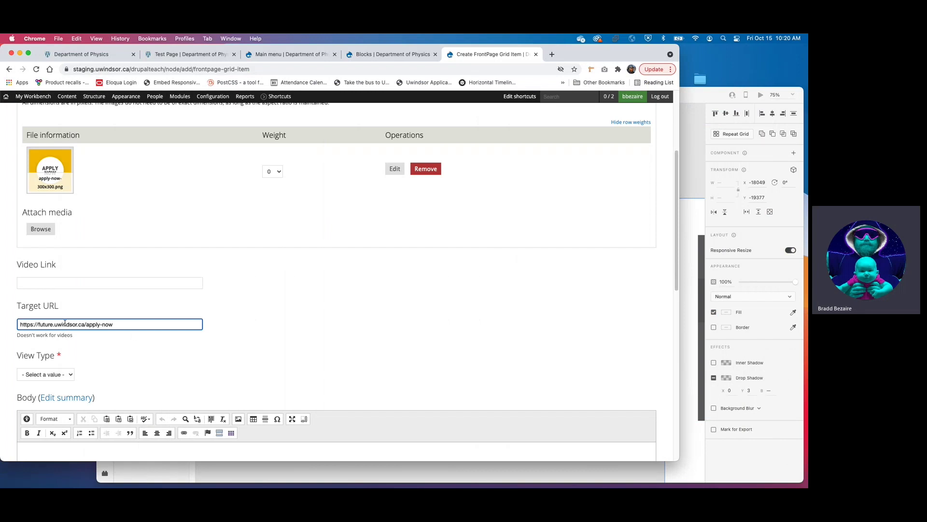
Set the grid item's View Type to Image
{"action": "key", "text": "Tab"}
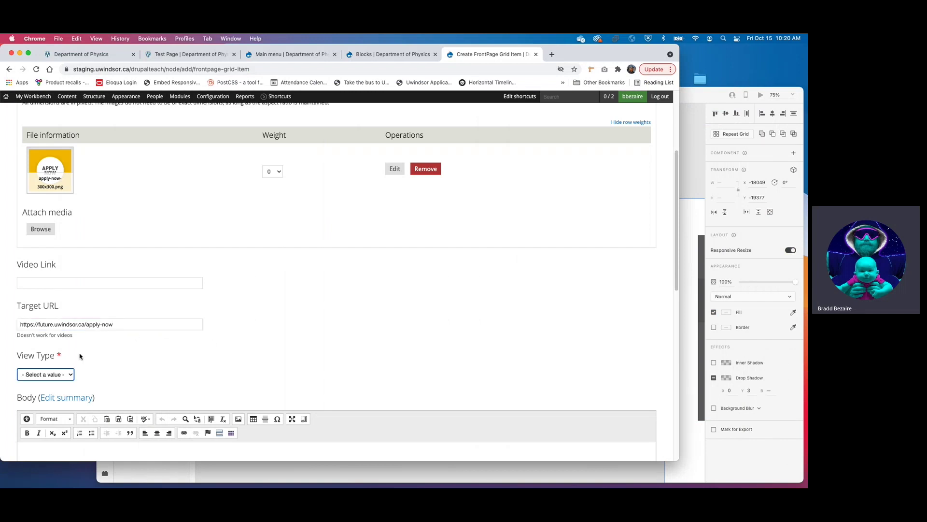
{"action": "scroll", "coordinate": [53, 347], "scroll_direction": "down", "scroll_amount": 2}
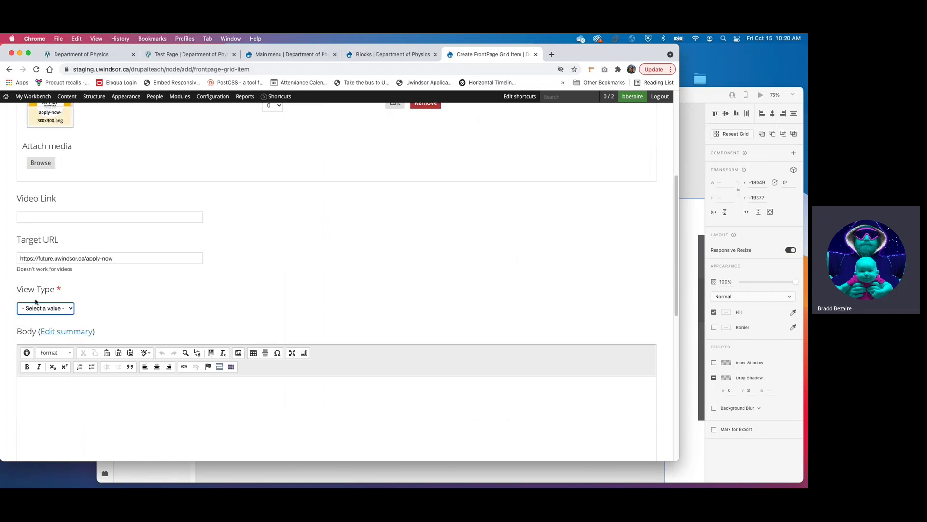
{"action": "left_click", "coordinate": [58, 311]}
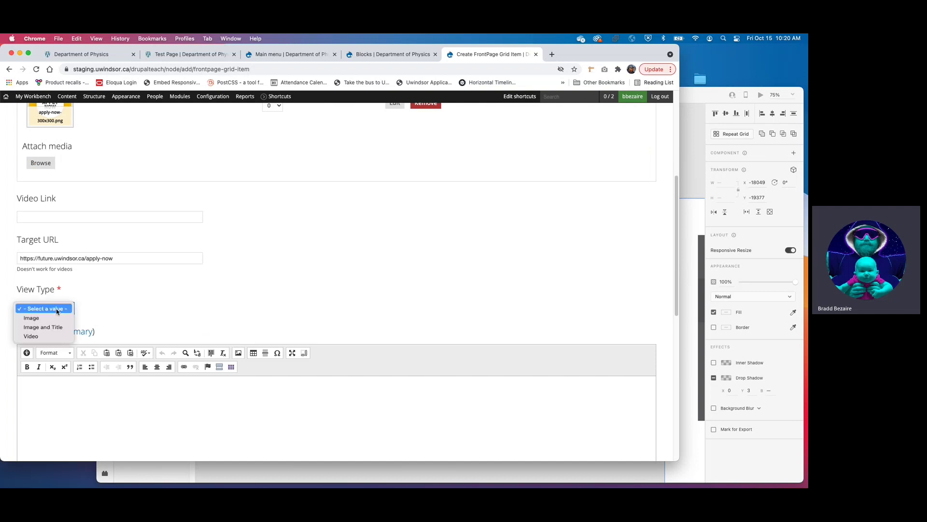
{"action": "left_click", "coordinate": [32, 320]}
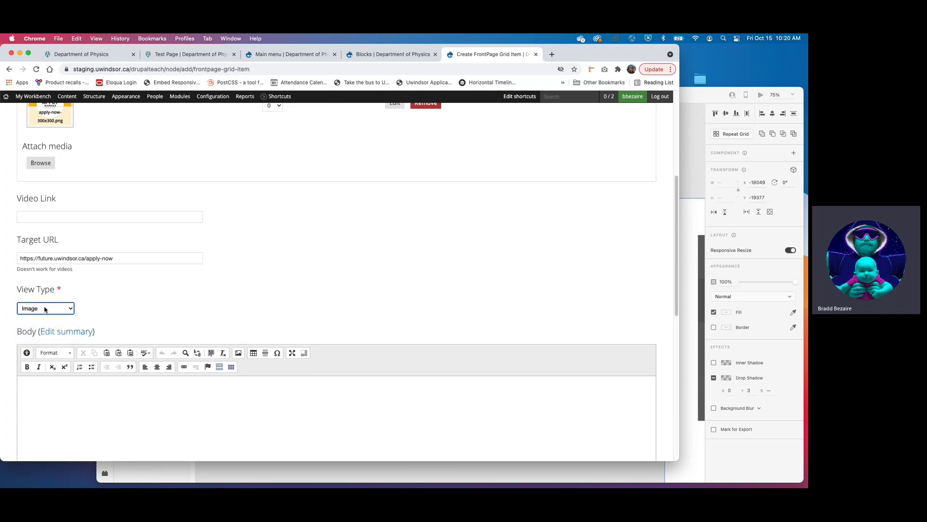
Review the available View Type options for the Apply Now grid item and keep Image selected
{"action": "scroll", "coordinate": [52, 295], "scroll_direction": "up", "scroll_amount": 2}
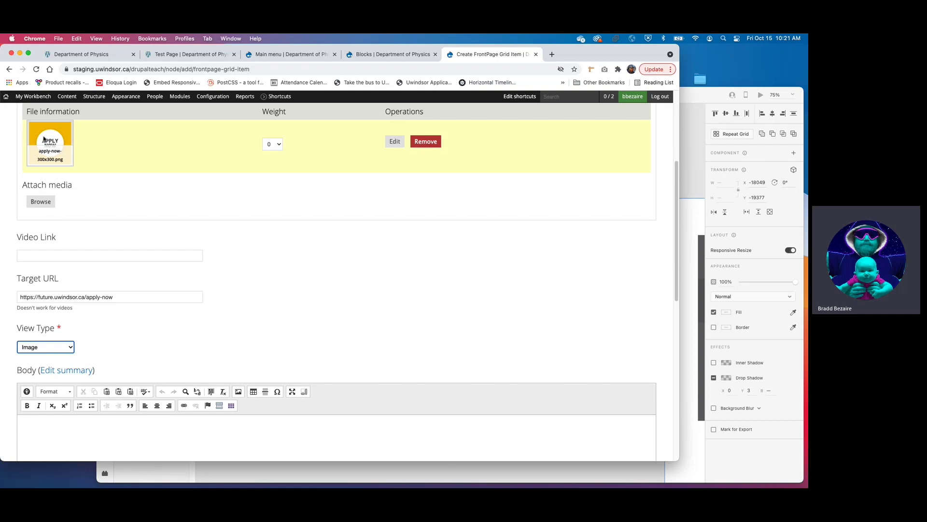
{"action": "left_click", "coordinate": [67, 350]}
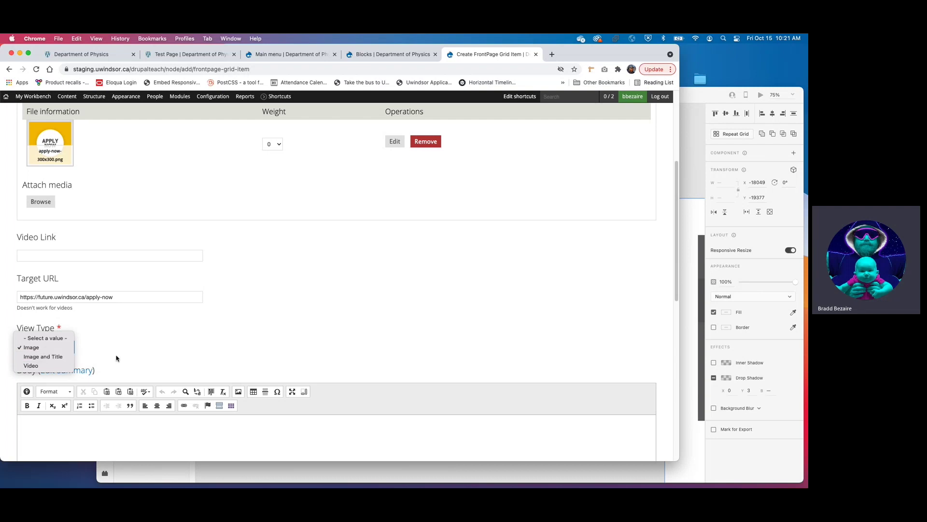
{"action": "left_click", "coordinate": [128, 357]}
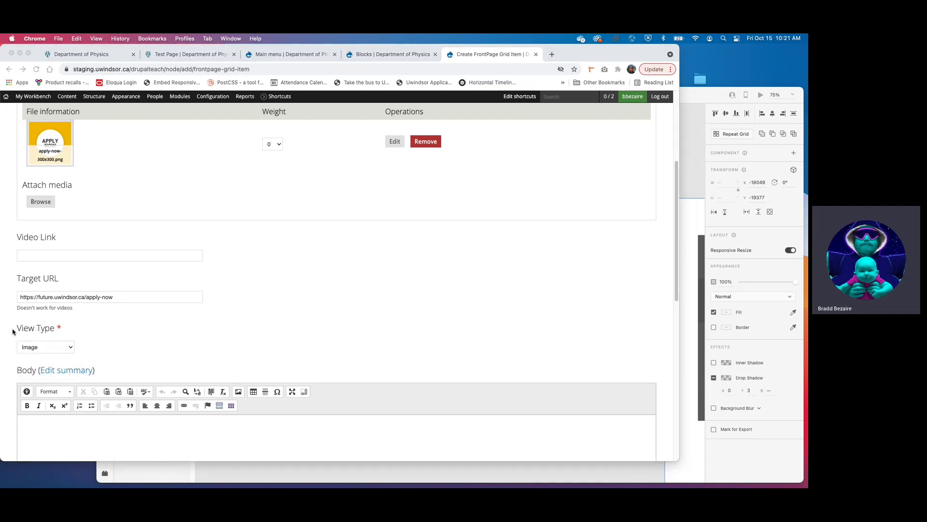
{"action": "left_click", "coordinate": [51, 347]}
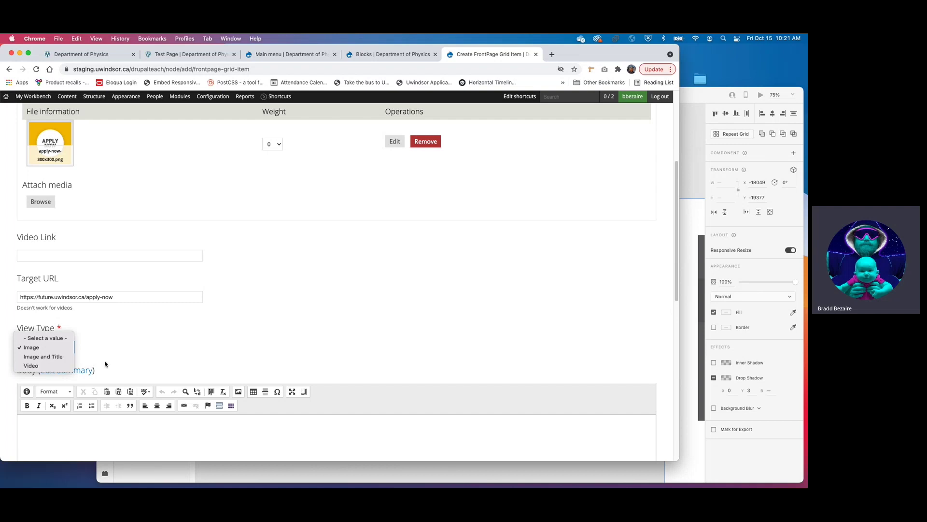
{"action": "left_click", "coordinate": [31, 349]}
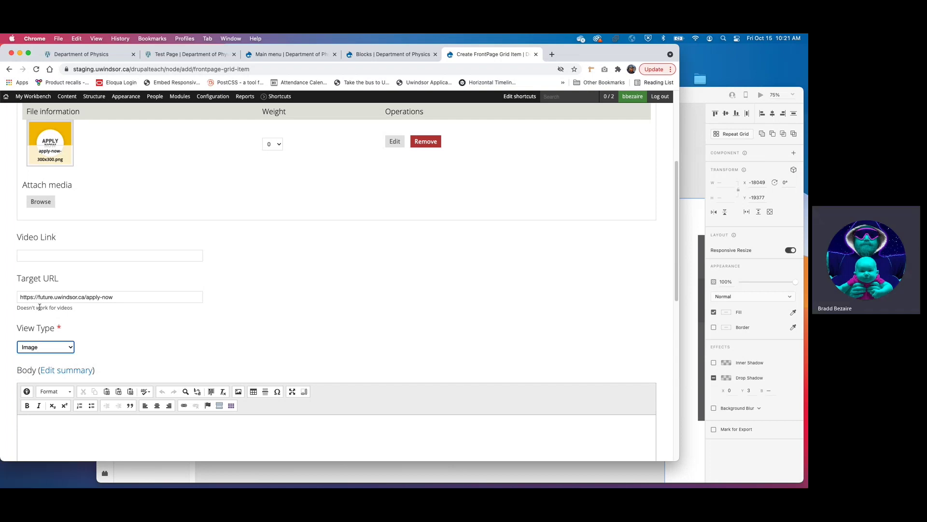
Check the completed form from the title down to the body and save the Apply Now Button grid item
{"action": "scroll", "coordinate": [39, 296], "scroll_direction": "up", "scroll_amount": 5}
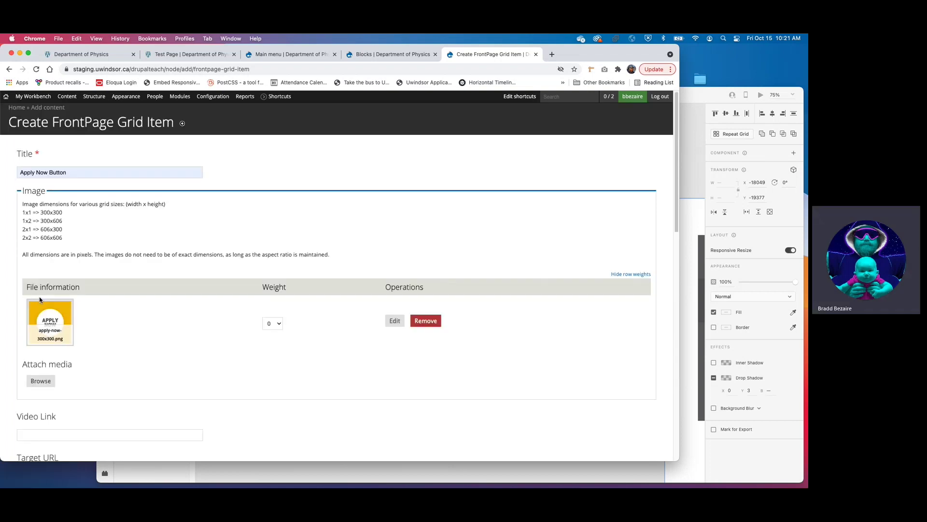
{"action": "scroll", "coordinate": [85, 194], "scroll_direction": "down", "scroll_amount": 15}
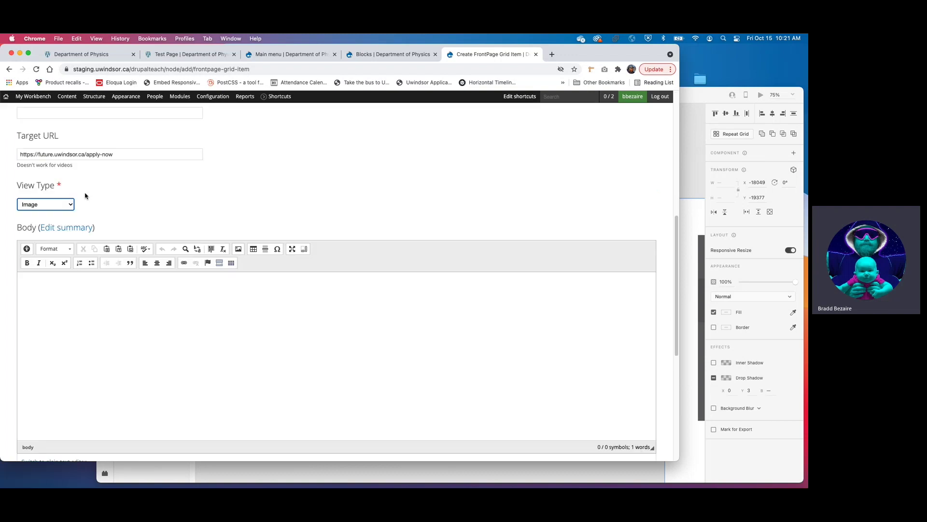
{"action": "left_click", "coordinate": [26, 427]}
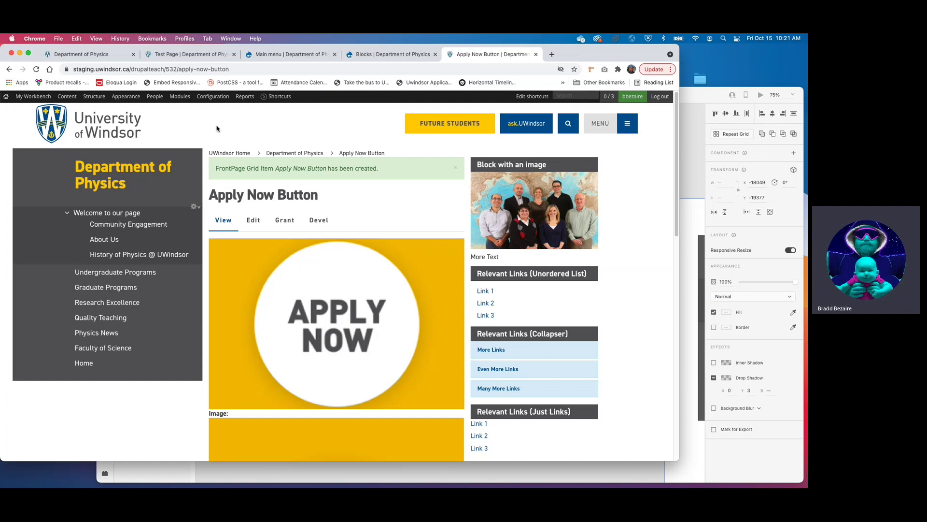
In the UWindsor Gridster configuration, add the Apply Now Button page to the grid and save the configuration
{"action": "mouse_move", "coordinate": [206, 98]}
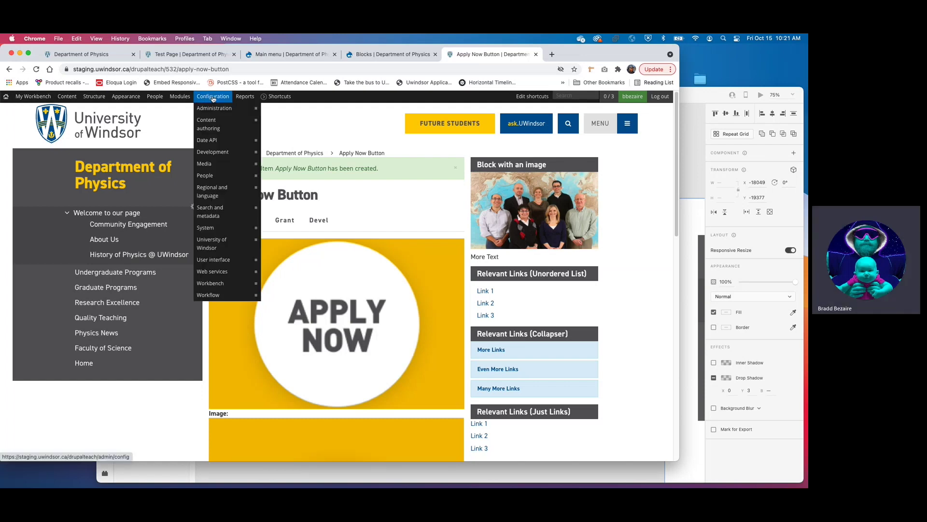
{"action": "mouse_move", "coordinate": [217, 242]}
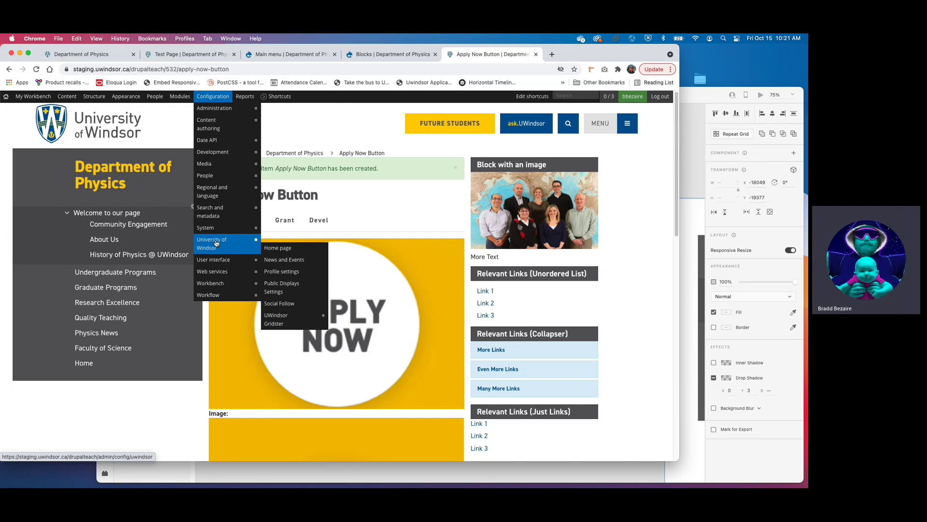
{"action": "mouse_move", "coordinate": [282, 318]}
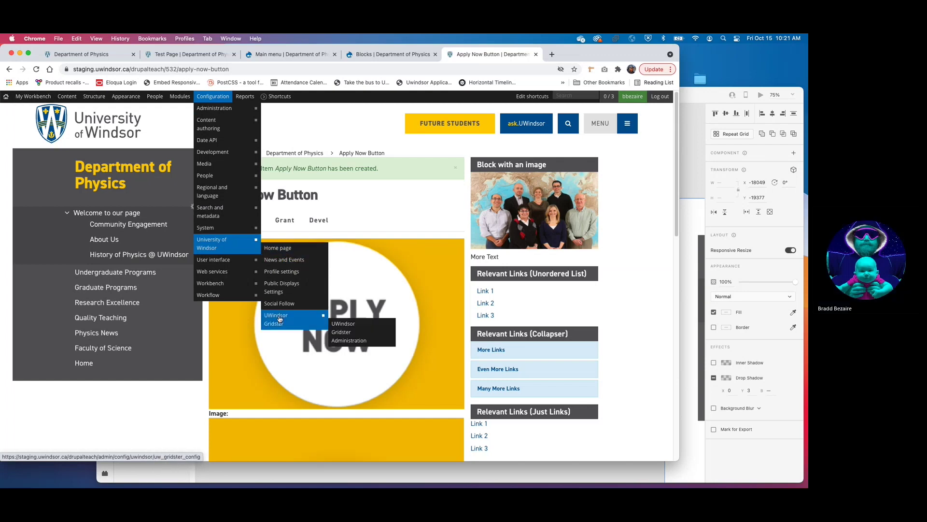
{"action": "left_click", "coordinate": [285, 319]}
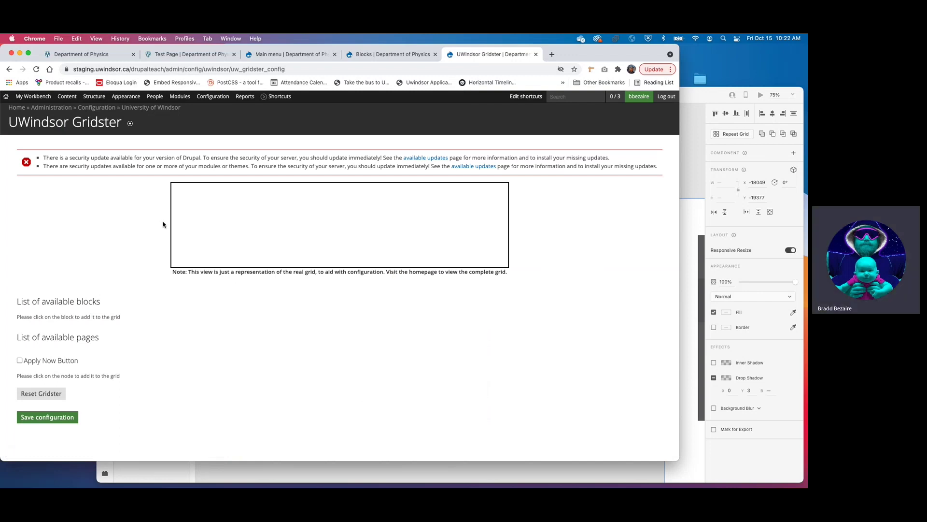
{"action": "left_click", "coordinate": [20, 360]}
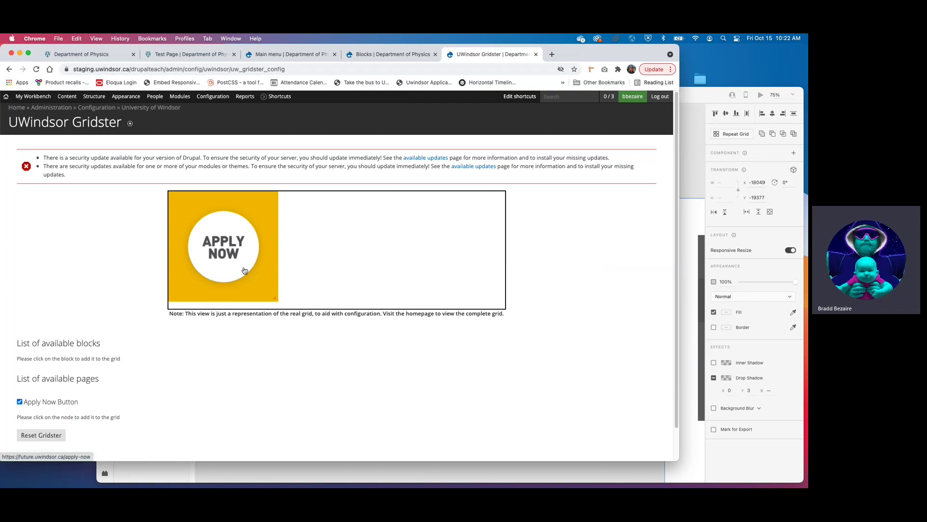
{"action": "scroll", "coordinate": [153, 255], "scroll_direction": "down", "scroll_amount": 2}
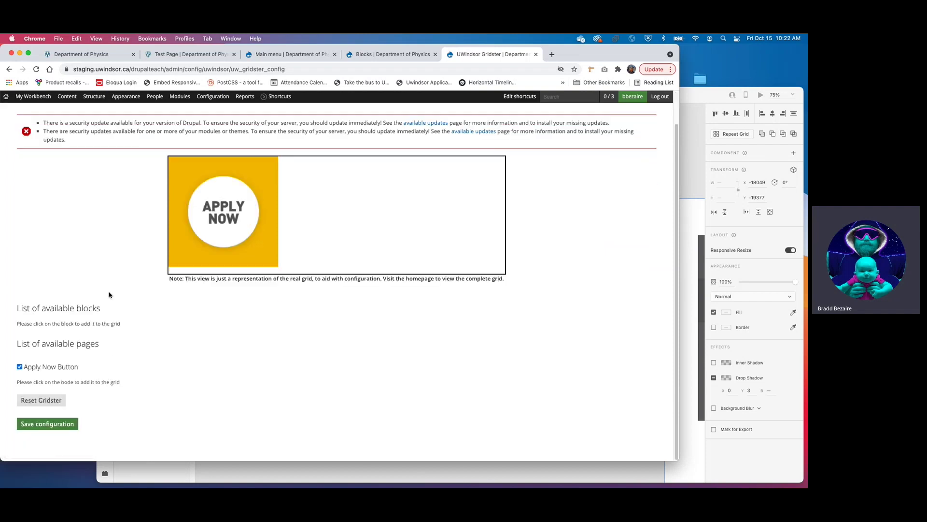
{"action": "left_click", "coordinate": [39, 429]}
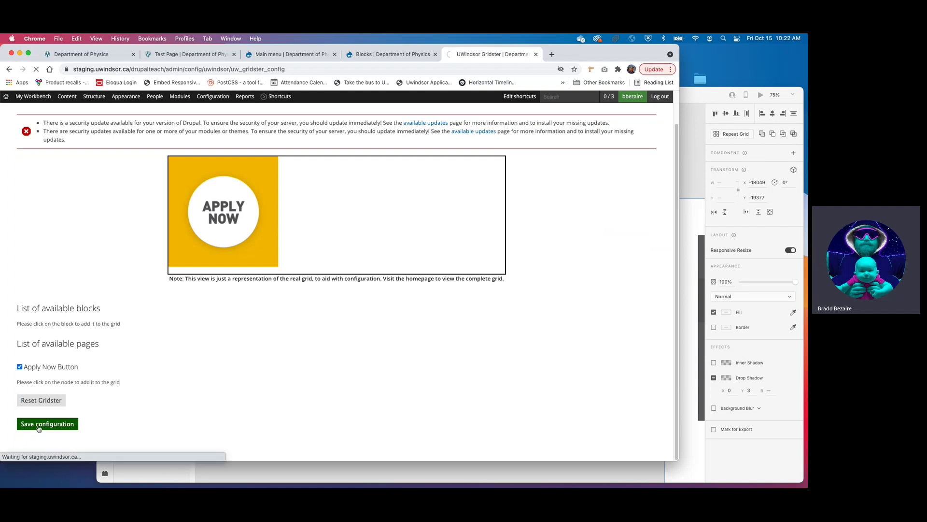
Open the site's home page in a new tab and examine the tile grid below the welcome text
{"action": "right_click", "coordinate": [8, 100]}
{"action": "left_click", "coordinate": [34, 99]}
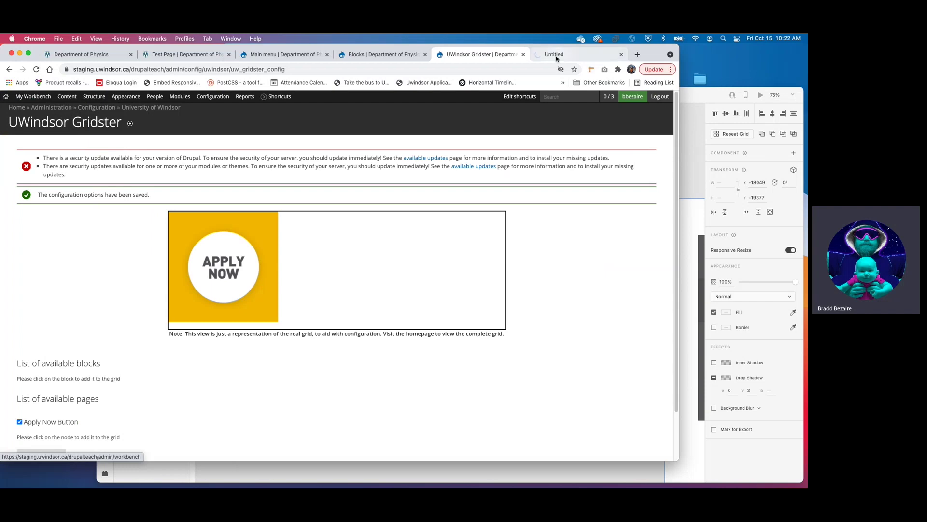
{"action": "left_click", "coordinate": [557, 55]}
{"action": "scroll", "coordinate": [430, 222], "scroll_direction": "down", "scroll_amount": 7}
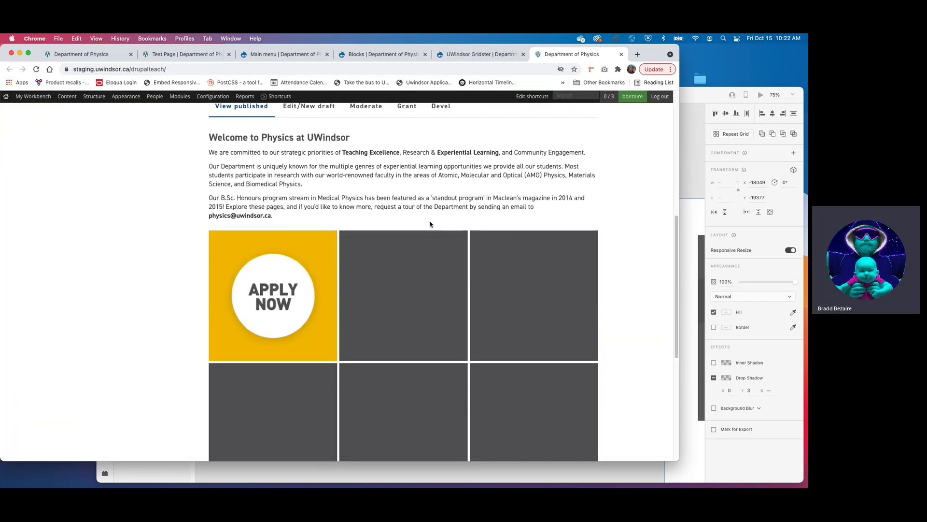
{"action": "scroll", "coordinate": [430, 224], "scroll_direction": "down", "scroll_amount": 2}
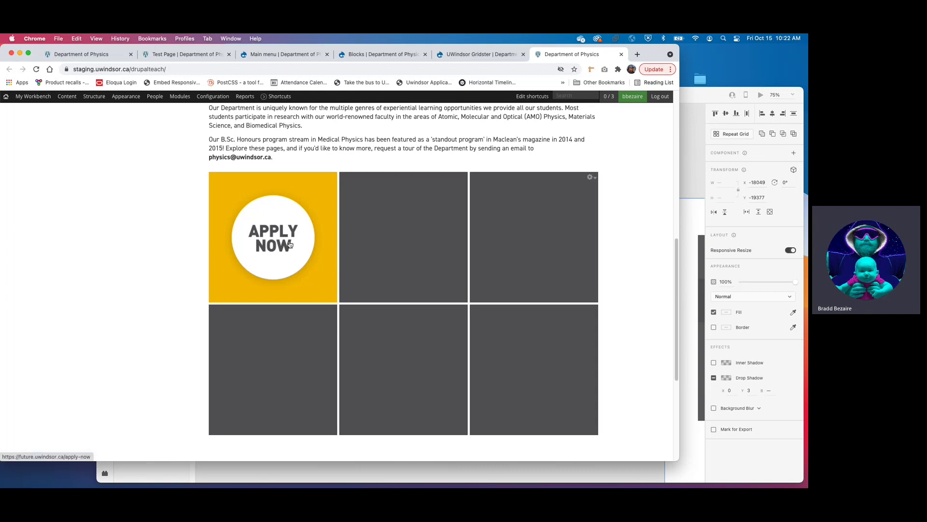
Test the APPLY NOW tile's link in a new tab, and close that tab to return to the home page
{"action": "right_click", "coordinate": [263, 240]}
{"action": "left_click", "coordinate": [282, 244]}
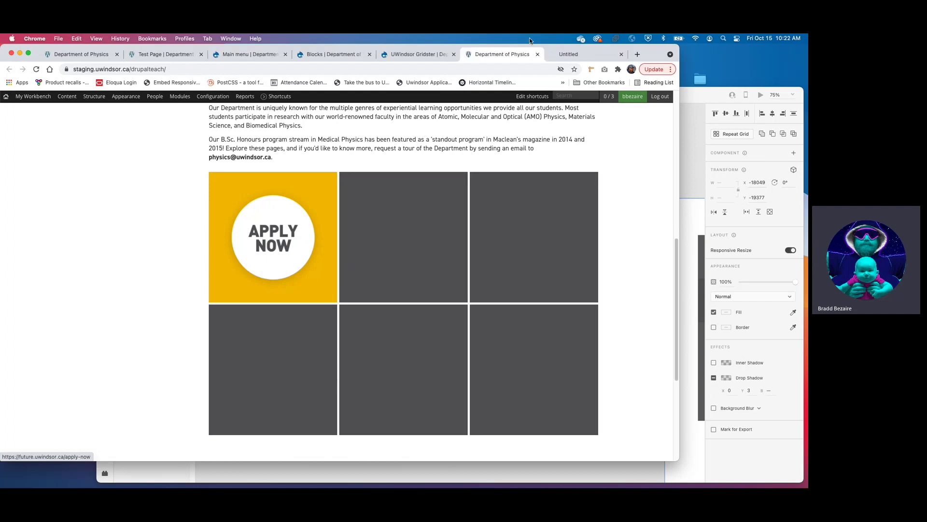
{"action": "left_click", "coordinate": [567, 55]}
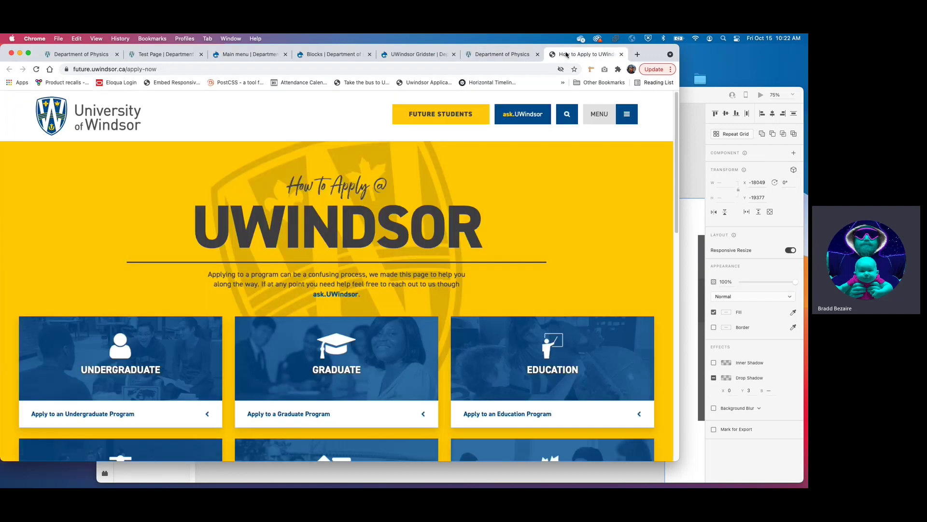
{"action": "key", "text": "super+w"}
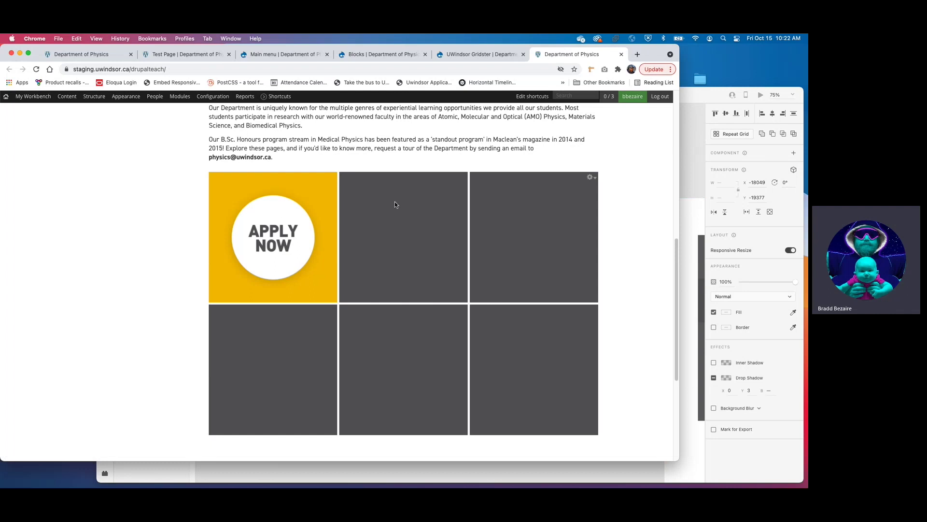
Move the APPLY NOW tile to the middle column of the Gridster layout and save the configuration
{"action": "left_click", "coordinate": [493, 57]}
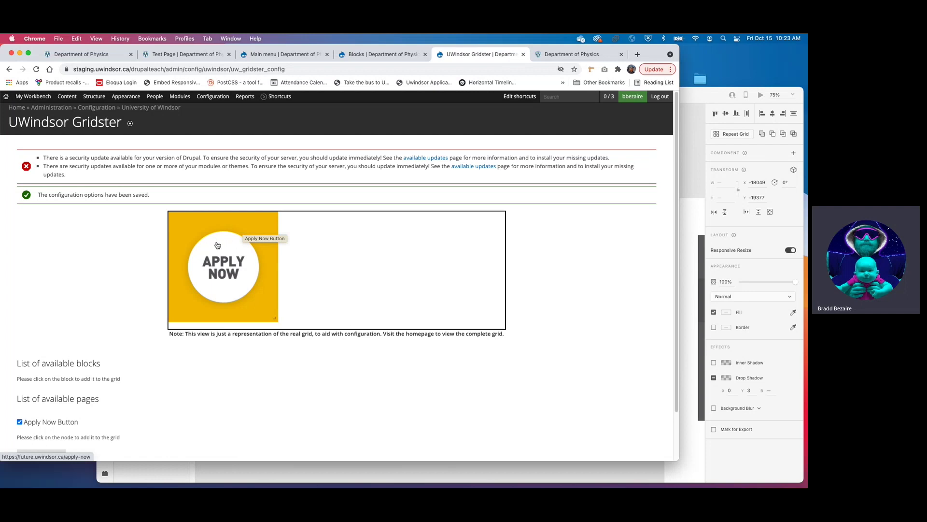
{"action": "left_click_drag", "start_coordinate": [217, 245], "coordinate": [337, 249]}
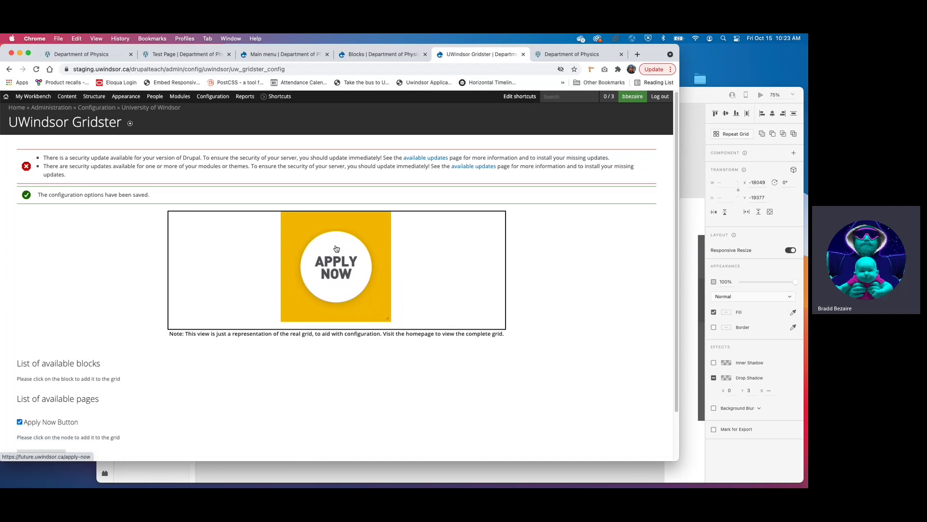
{"action": "scroll", "coordinate": [91, 325], "scroll_direction": "down", "scroll_amount": 2}
{"action": "left_click", "coordinate": [24, 424]}
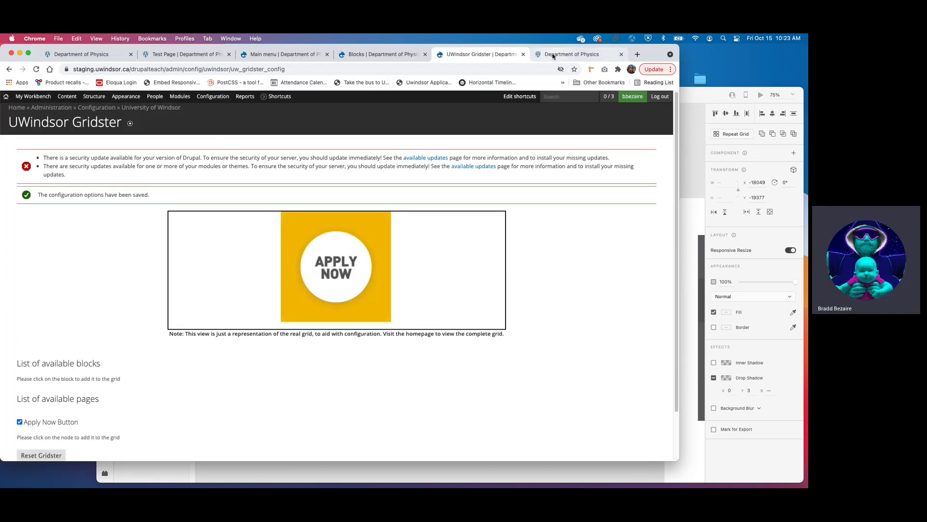
Reload the home page, compare its grid with the Adobe XD mockup, and select the campus photo tile below APPLY NOW
{"action": "left_click", "coordinate": [553, 55]}
{"action": "key", "text": "super+r"}
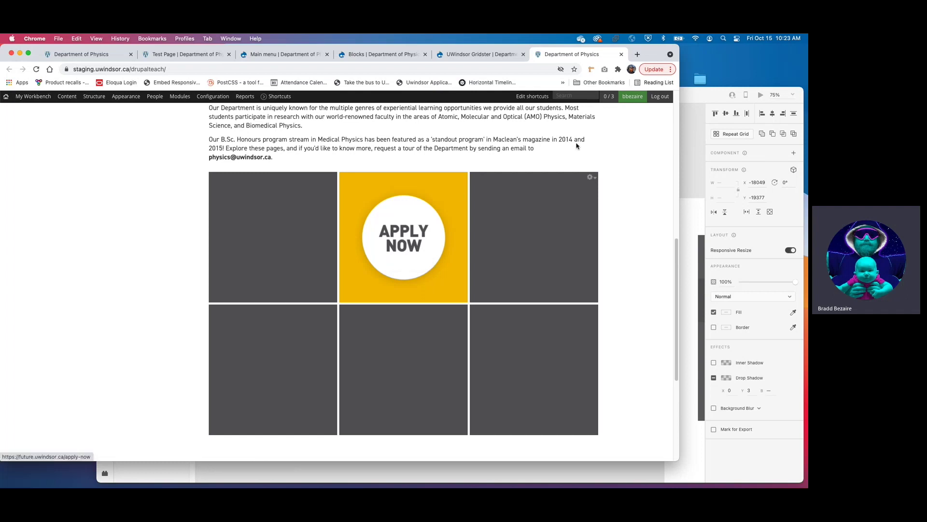
{"action": "mouse_move", "coordinate": [649, 96]}
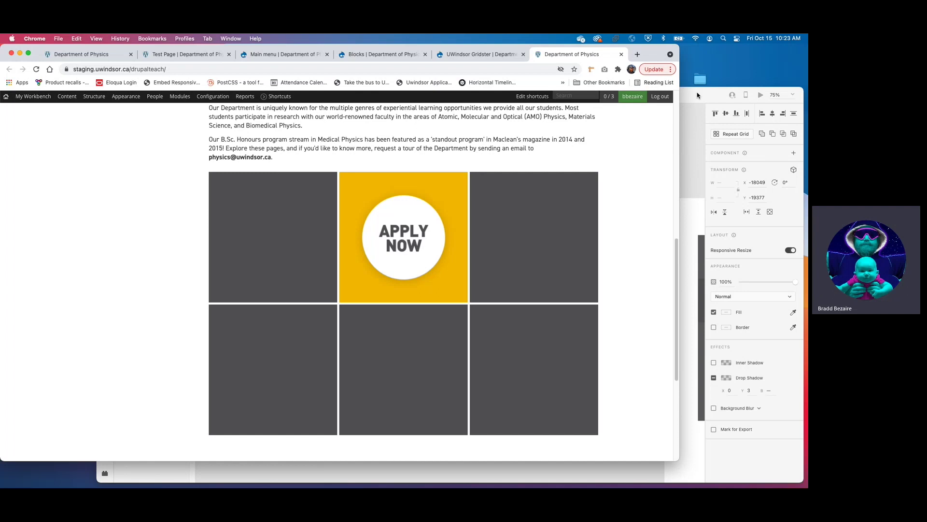
{"action": "left_click", "coordinate": [697, 96]}
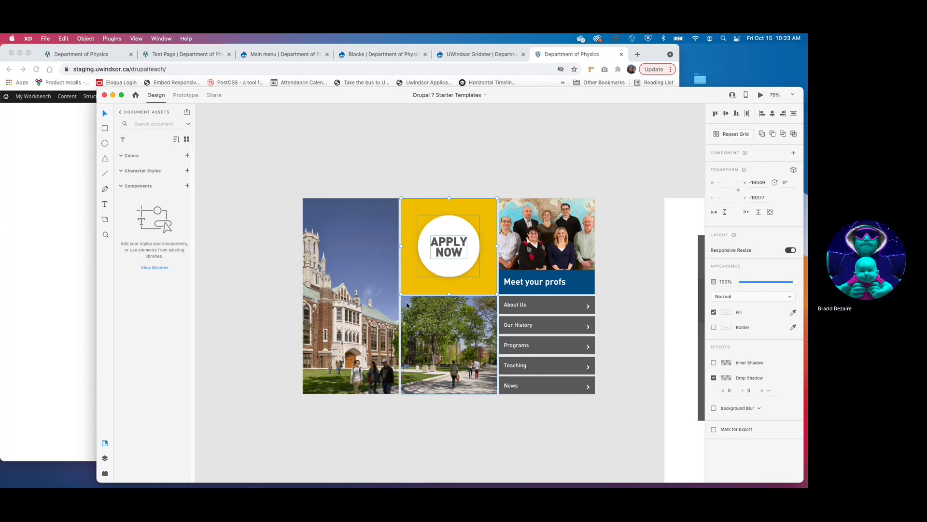
{"action": "left_click", "coordinate": [433, 316]}
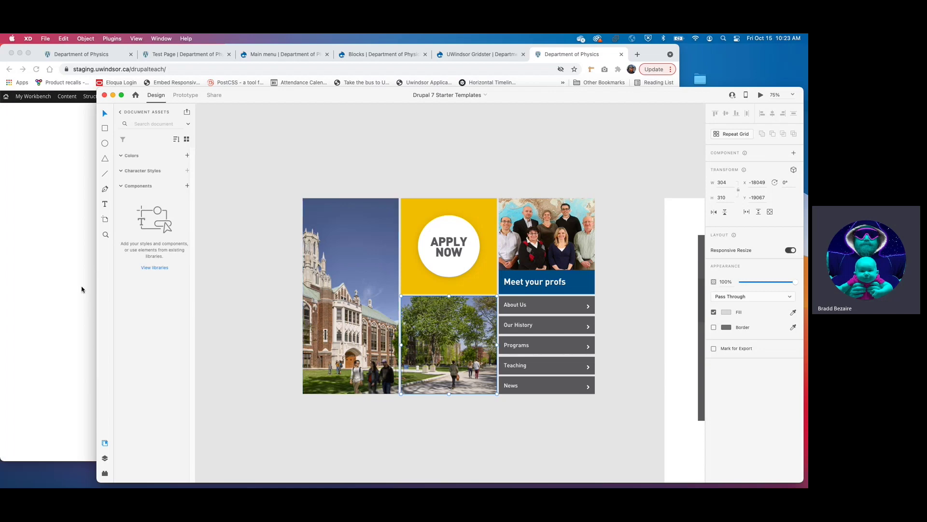
Return to Chrome and start a new FrontPage Grid Item with the title Undergraduate Programs
{"action": "left_click", "coordinate": [52, 289]}
{"action": "left_click", "coordinate": [479, 59]}
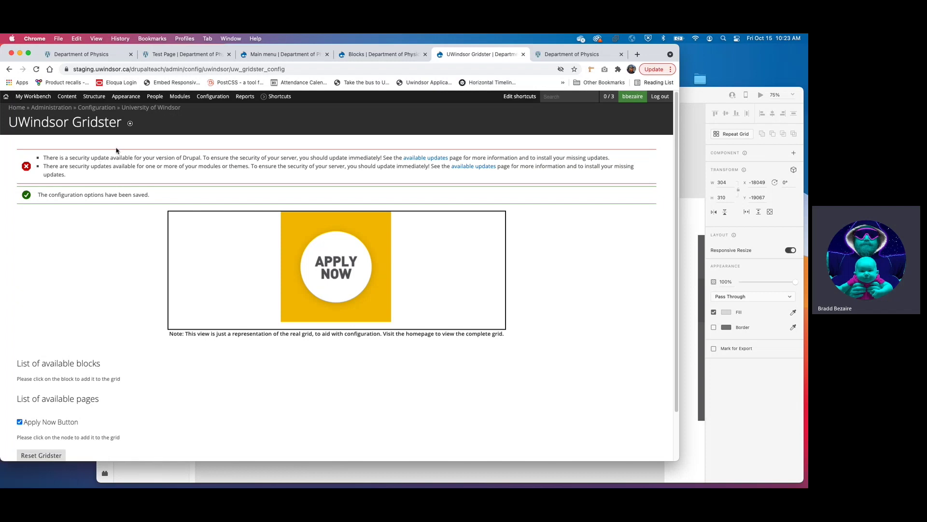
{"action": "mouse_move", "coordinate": [70, 99]}
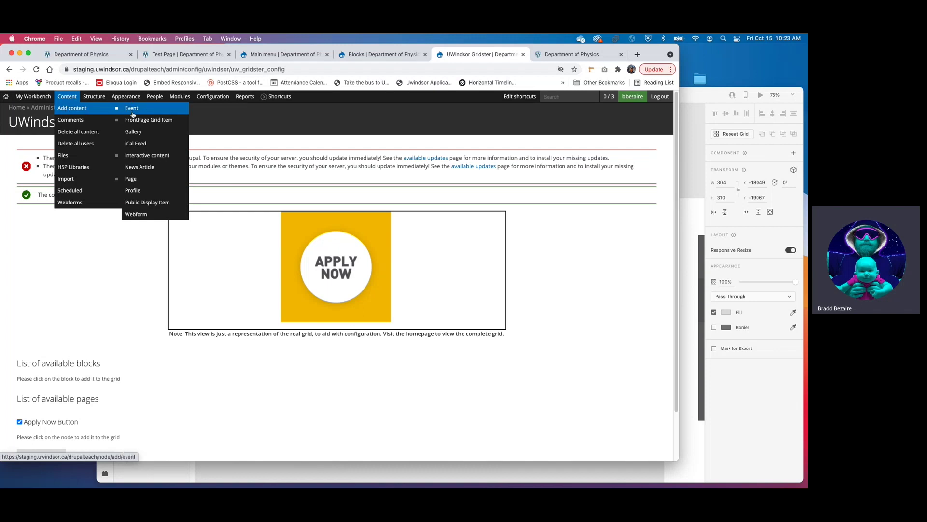
{"action": "left_click", "coordinate": [158, 122]}
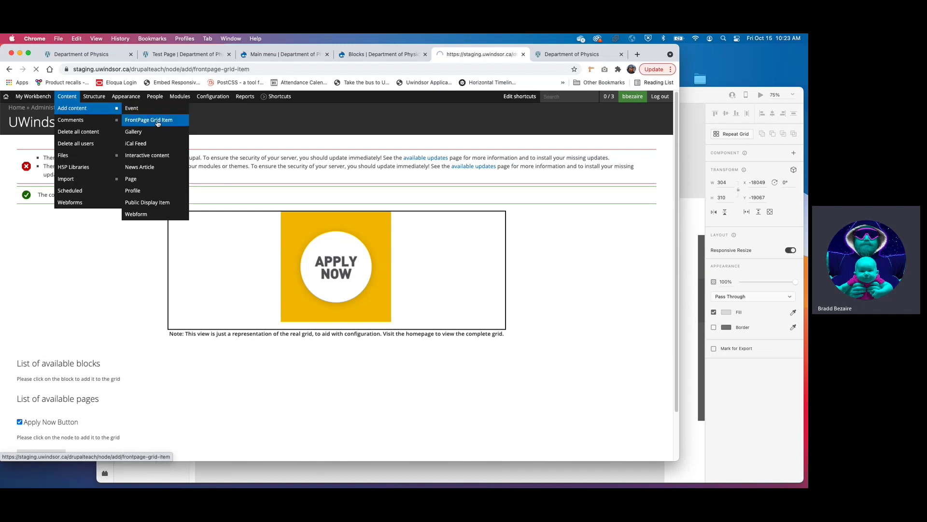
{"action": "left_click", "coordinate": [100, 172]}
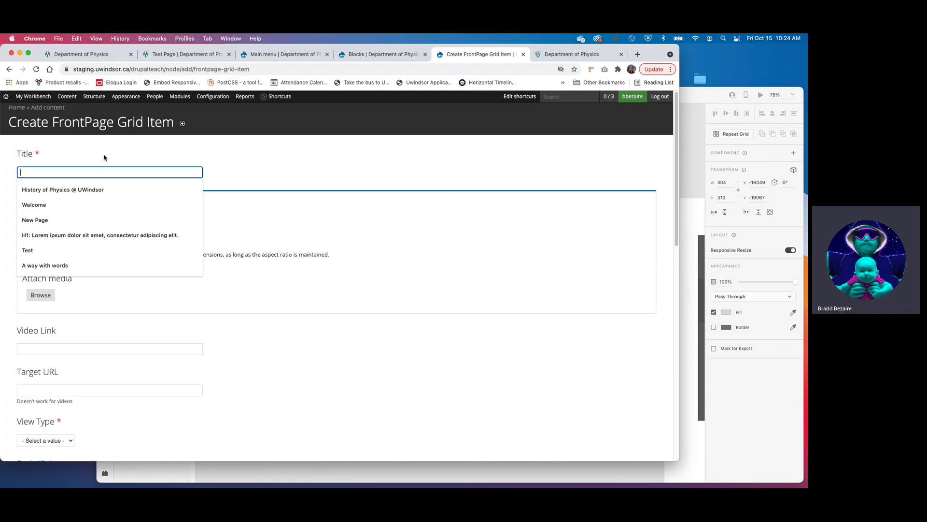
{"action": "type", "text": "ndergraduate Programs"}
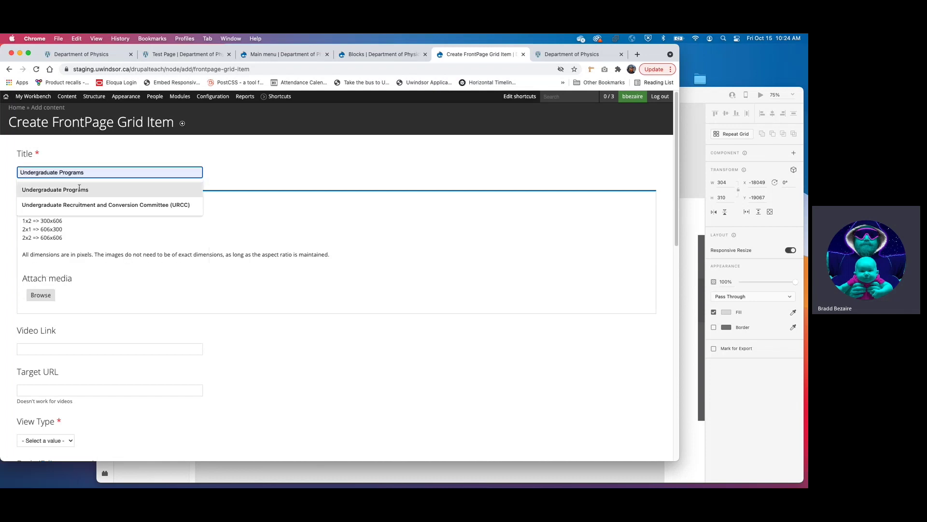
{"action": "left_click", "coordinate": [80, 189]}
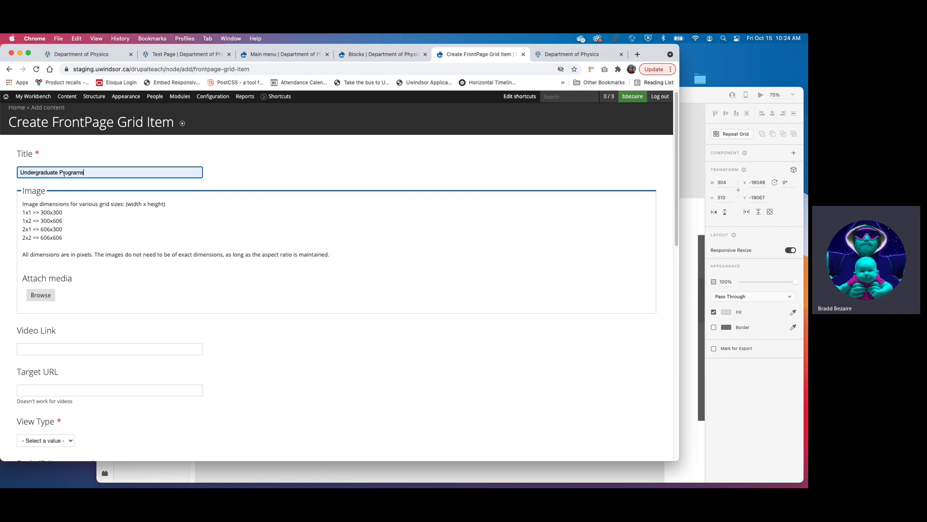
{"action": "scroll", "coordinate": [53, 209], "scroll_direction": "down", "scroll_amount": 1}
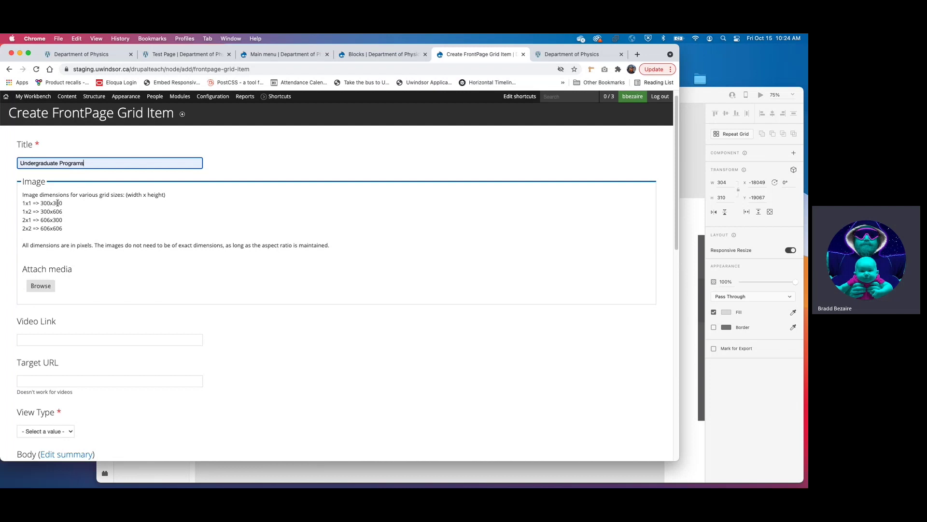
Upload dillon-hall-300x300.png from the Gridster folder as the grid item's image and continue to its details
{"action": "left_click", "coordinate": [37, 288]}
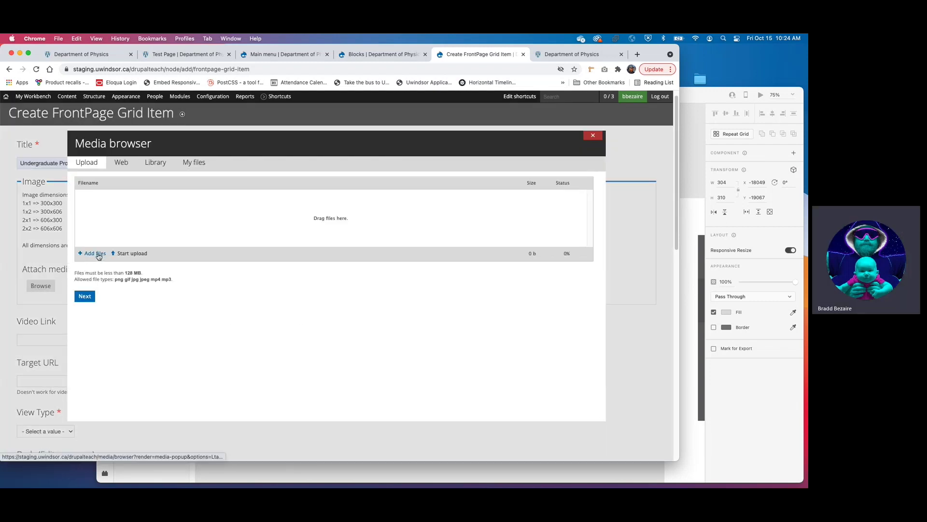
{"action": "left_click", "coordinate": [95, 253]}
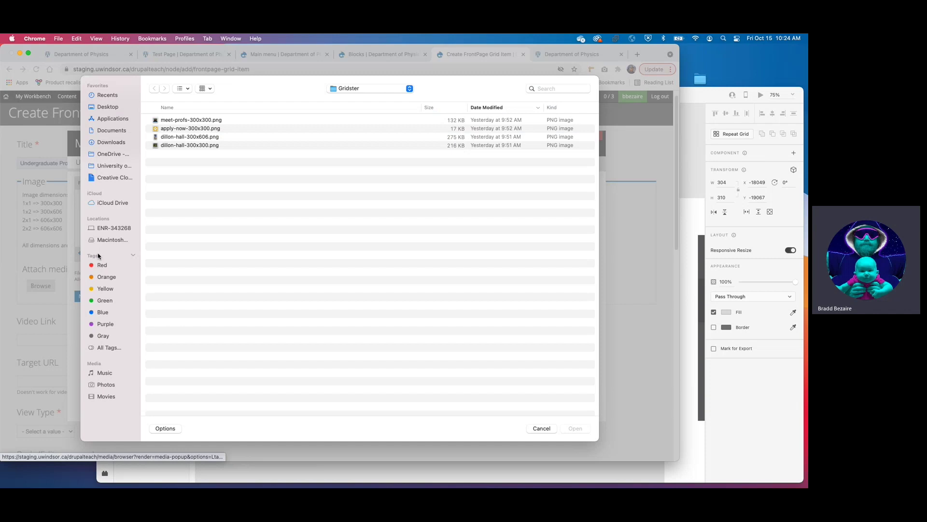
{"action": "left_click", "coordinate": [177, 147]}
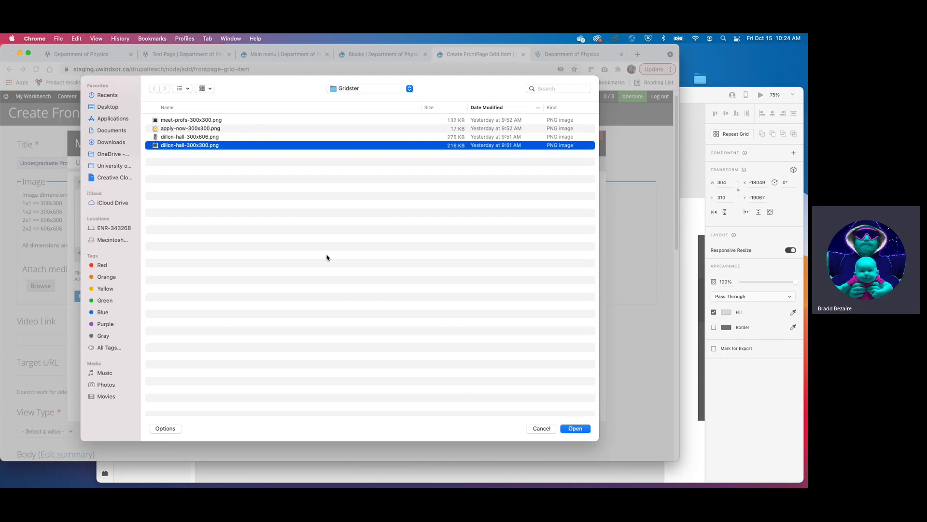
{"action": "left_click", "coordinate": [566, 430]}
{"action": "left_click", "coordinate": [129, 253]}
{"action": "left_click", "coordinate": [86, 300]}
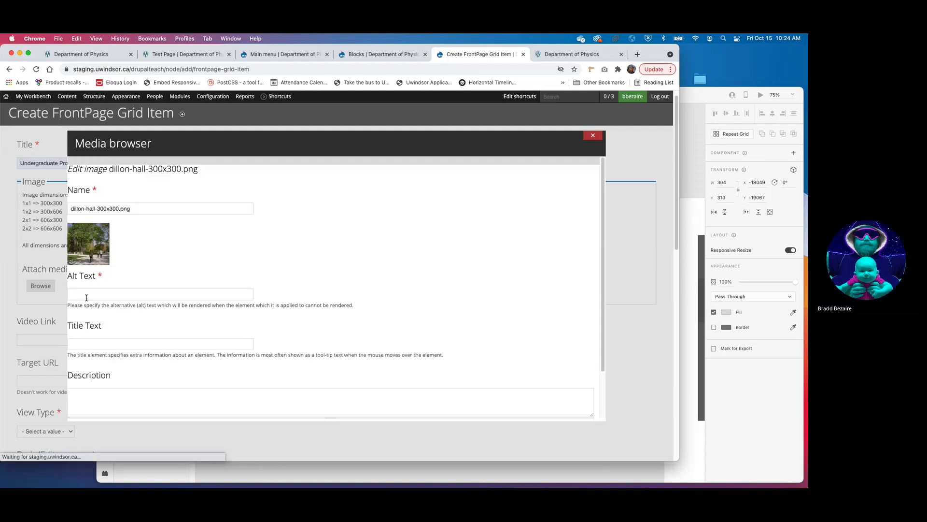
Enter "Undergraduate Programs - Students walking" as the image's alt text
{"action": "left_click", "coordinate": [96, 295]}
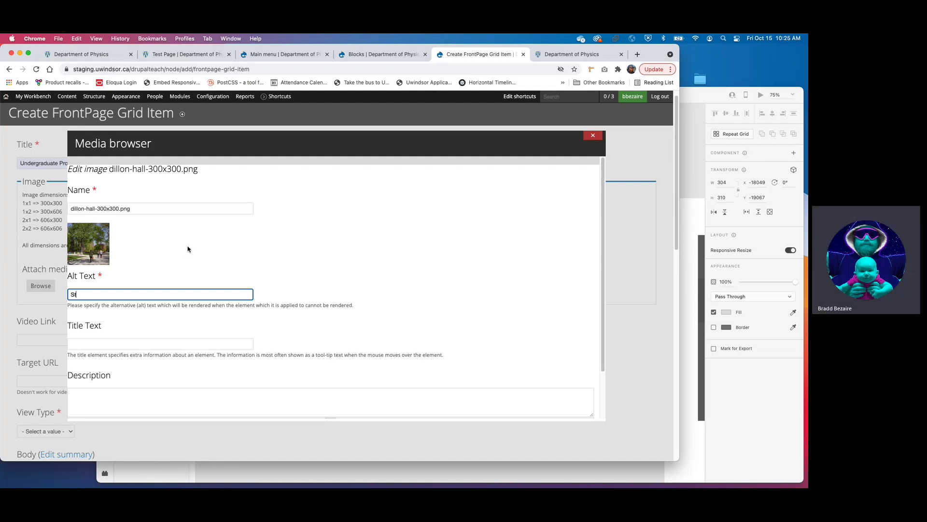
{"action": "type", "text": "dents walking"}
{"action": "type", "text": "Unders"}
{"action": "key", "text": "BackSpace"}
{"action": "type", "text": "grauat"}
{"action": "key", "text": "BackSpace"}
{"action": "key", "text": "BackSpace"}
{"action": "key", "text": "BackSpace"}
{"action": "key", "text": "BackSpace"}
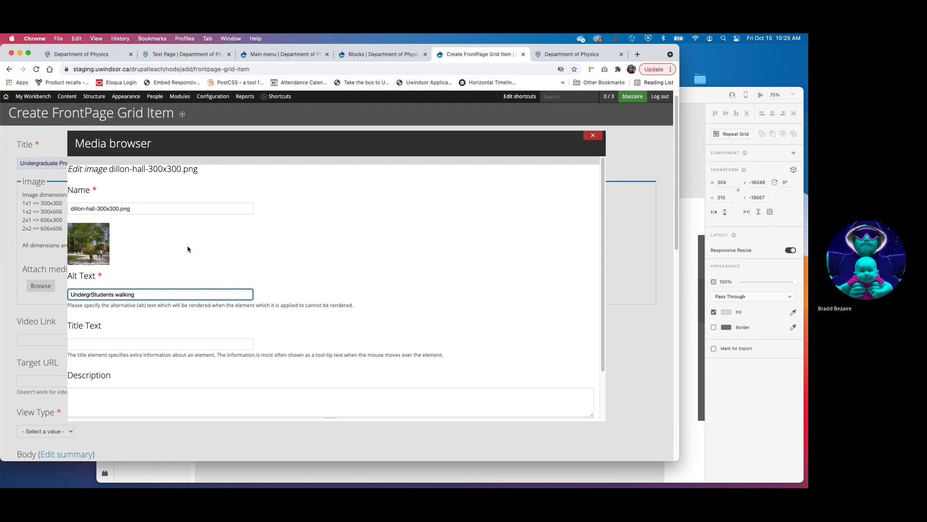
{"action": "type", "text": "aduate "}
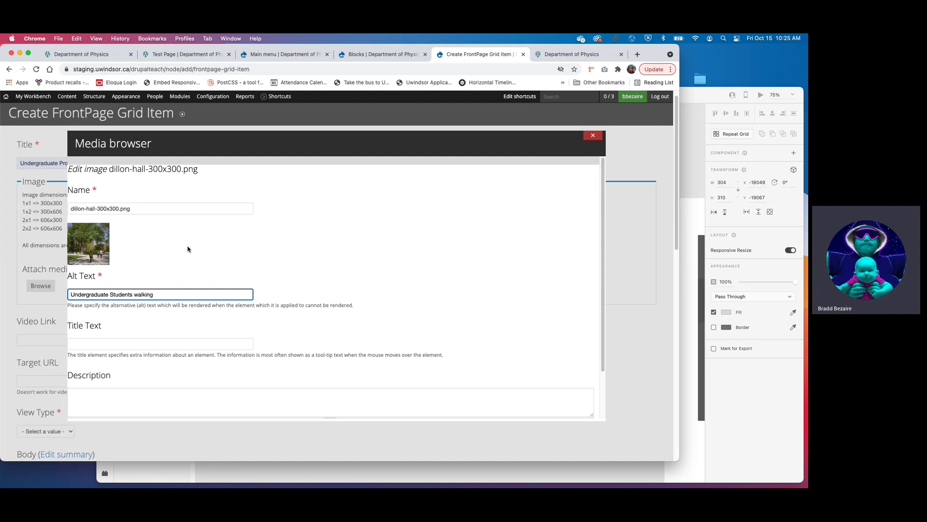
{"action": "type", "text": "Programs -"}
Shorten the image's alt text to "Undergraduate Programs" and save the image details
{"action": "left_click_drag", "start_coordinate": [136, 294], "coordinate": [236, 296]}
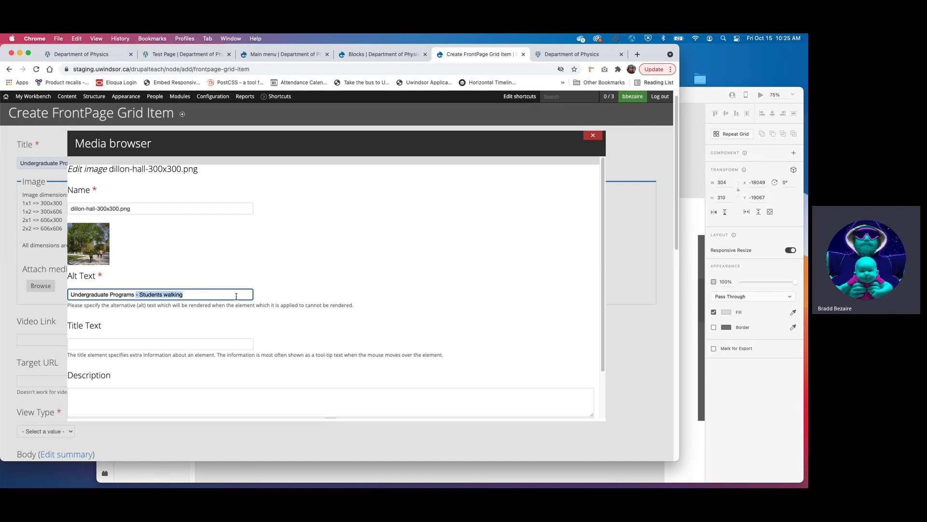
{"action": "key", "text": "BackSpace"}
{"action": "scroll", "coordinate": [133, 275], "scroll_direction": "down", "scroll_amount": 2}
{"action": "scroll", "coordinate": [132, 274], "scroll_direction": "up", "scroll_amount": 2}
{"action": "scroll", "coordinate": [114, 297], "scroll_direction": "down", "scroll_amount": 2}
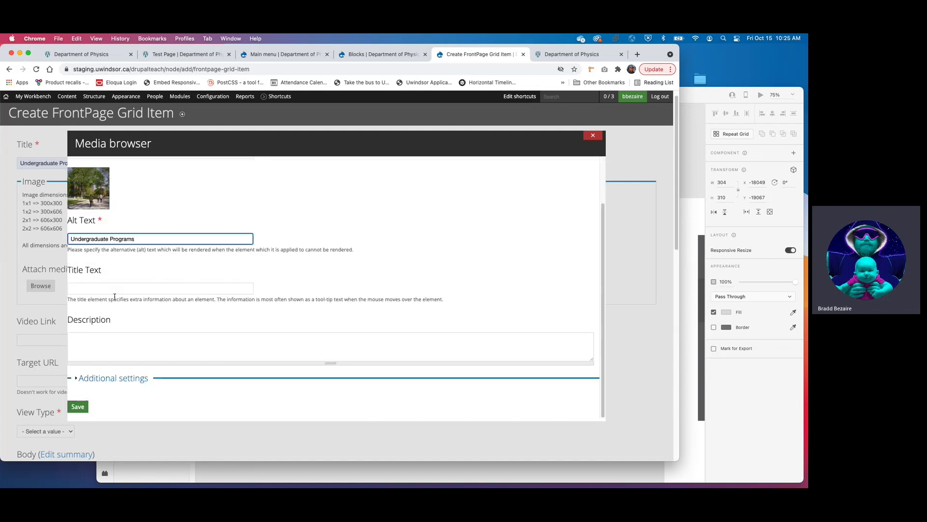
{"action": "left_click", "coordinate": [87, 410]}
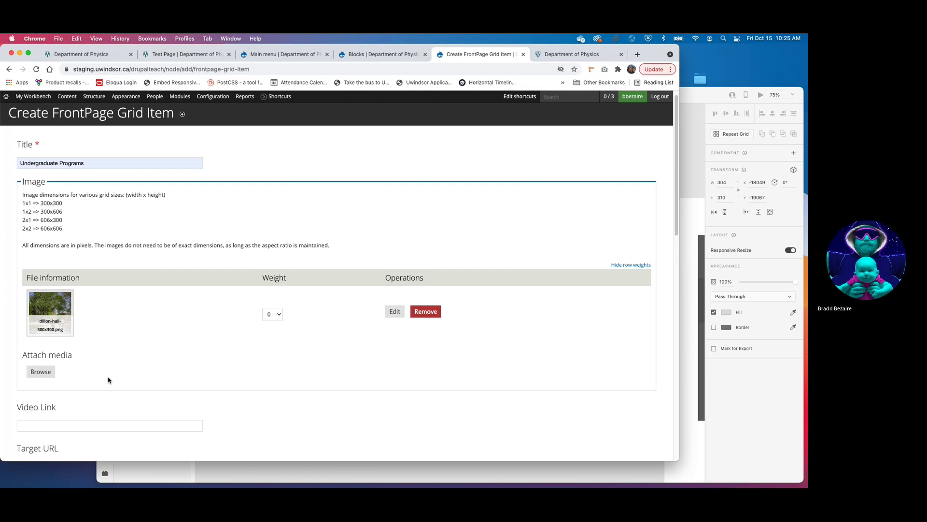
Open the site's Undergraduate Programs page and copy the path /drupalteach/315/undergraduate-programs from its address for the Target URL
{"action": "scroll", "coordinate": [145, 373], "scroll_direction": "down", "scroll_amount": 5}
{"action": "scroll", "coordinate": [100, 309], "scroll_direction": "down", "scroll_amount": 1}
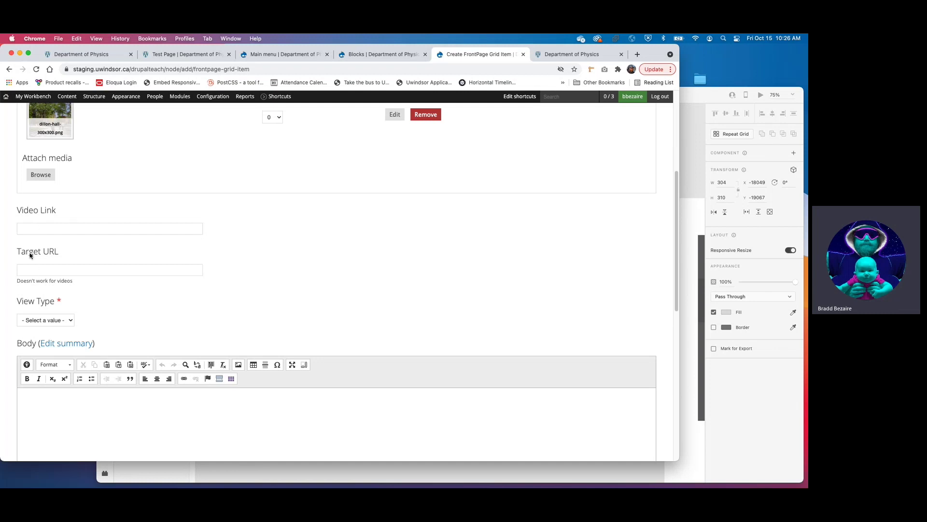
{"action": "left_click", "coordinate": [47, 269]}
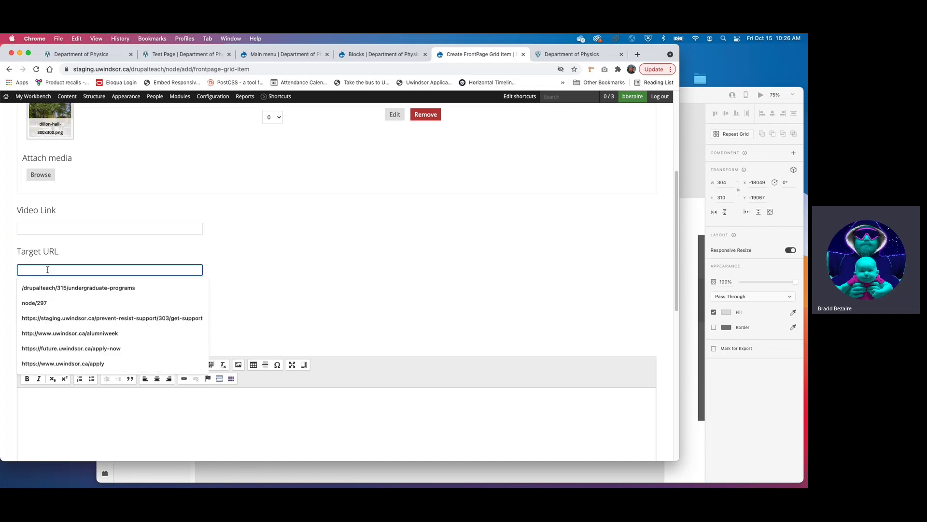
{"action": "left_click", "coordinate": [382, 54]}
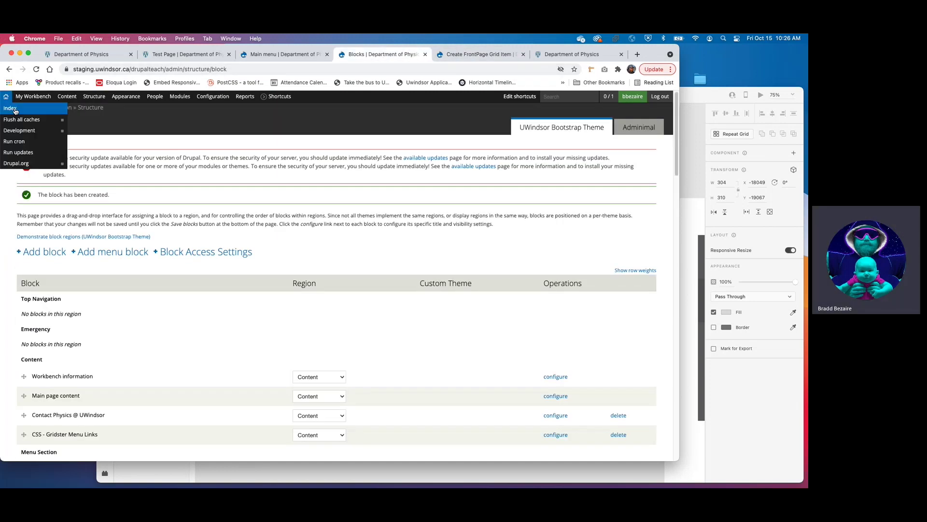
{"action": "left_click", "coordinate": [7, 99]}
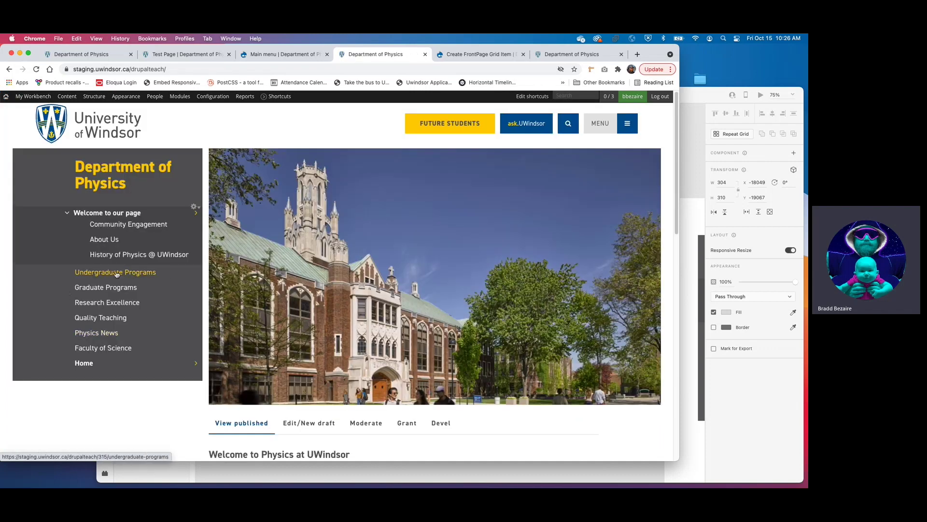
{"action": "left_click", "coordinate": [115, 275]}
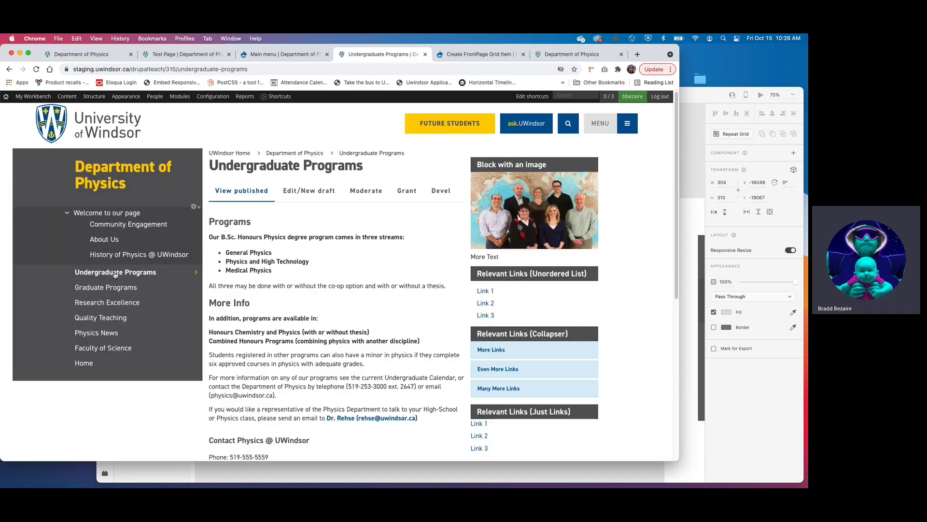
{"action": "left_click_drag", "start_coordinate": [128, 69], "coordinate": [268, 69]}
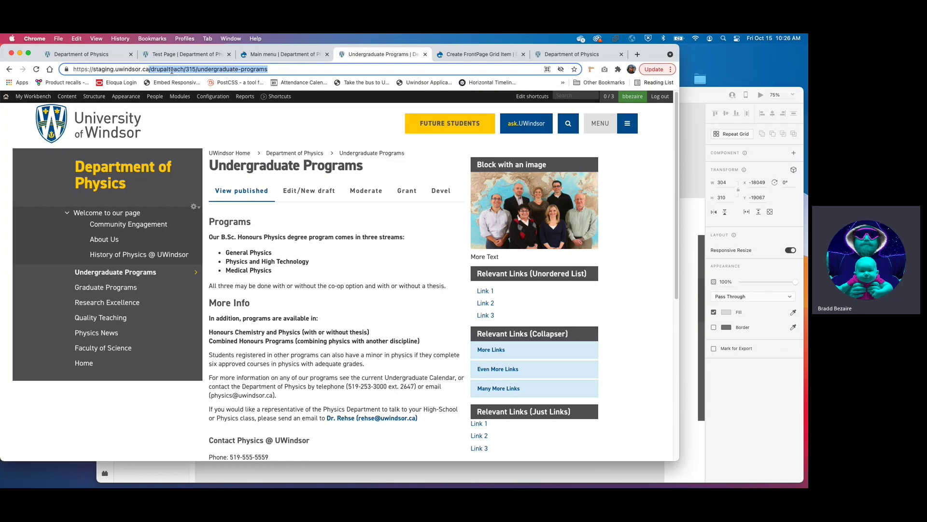
{"action": "left_click_drag", "start_coordinate": [147, 69], "coordinate": [289, 74]}
Return to the grid item form and set its Target URL to /drupalteach/315/undergraduate-programs
{"action": "left_click", "coordinate": [480, 54]}
{"action": "left_click", "coordinate": [145, 271]}
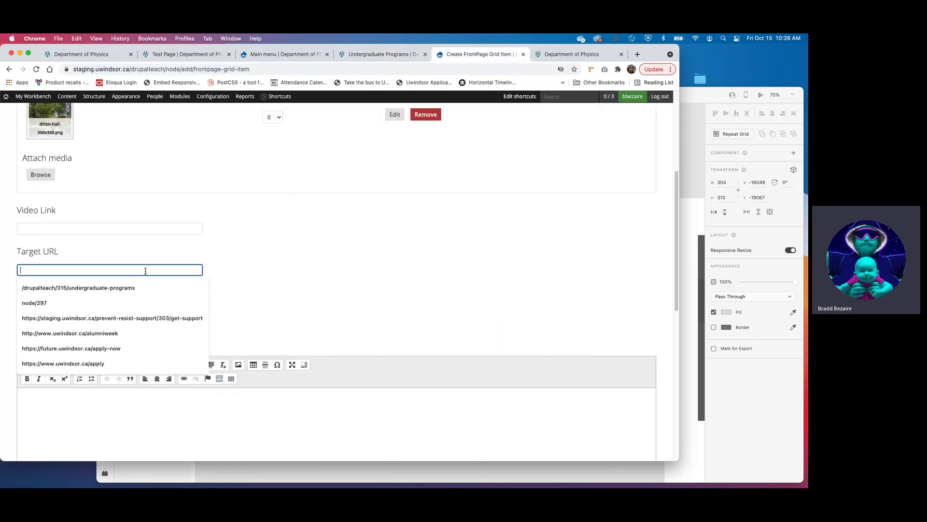
{"action": "key", "text": "Down"}
{"action": "key", "text": "Return"}
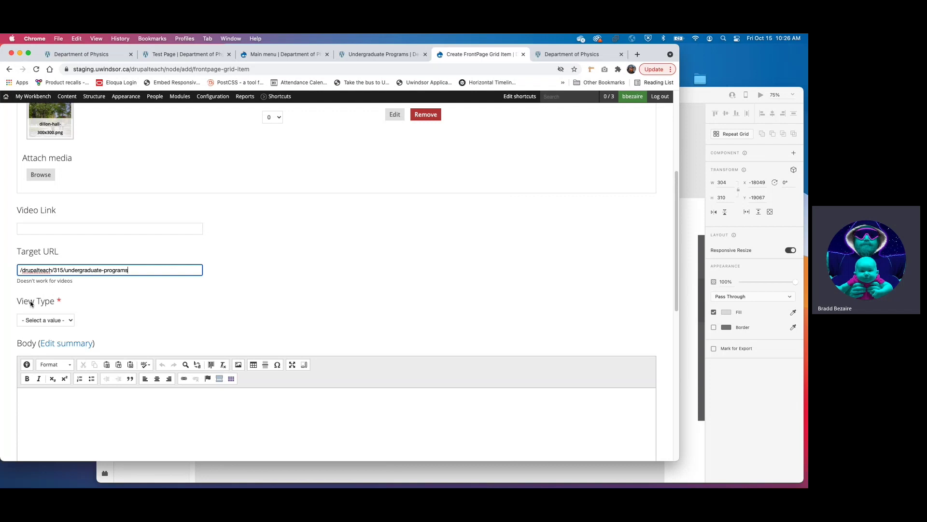
Set the grid item's View Type to Image and Title, review the form, and save the item
{"action": "left_click", "coordinate": [52, 322]}
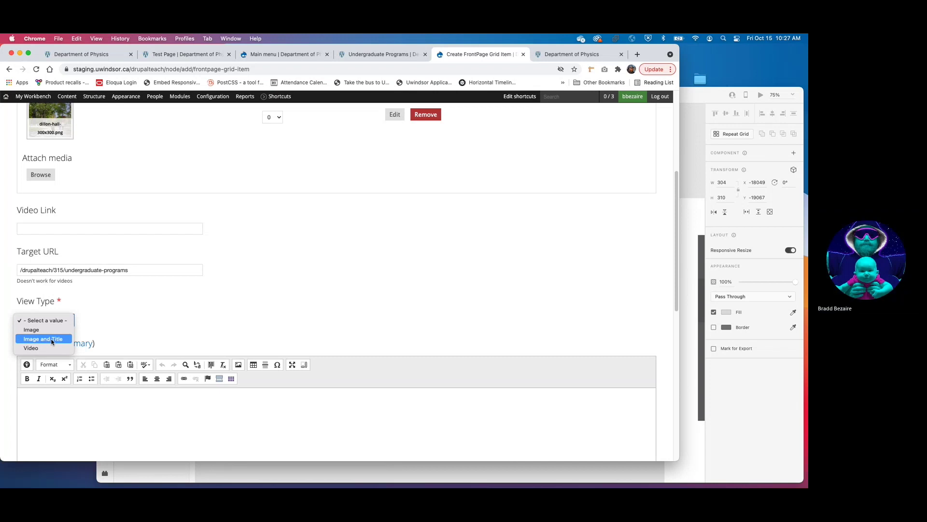
{"action": "left_click", "coordinate": [53, 339]}
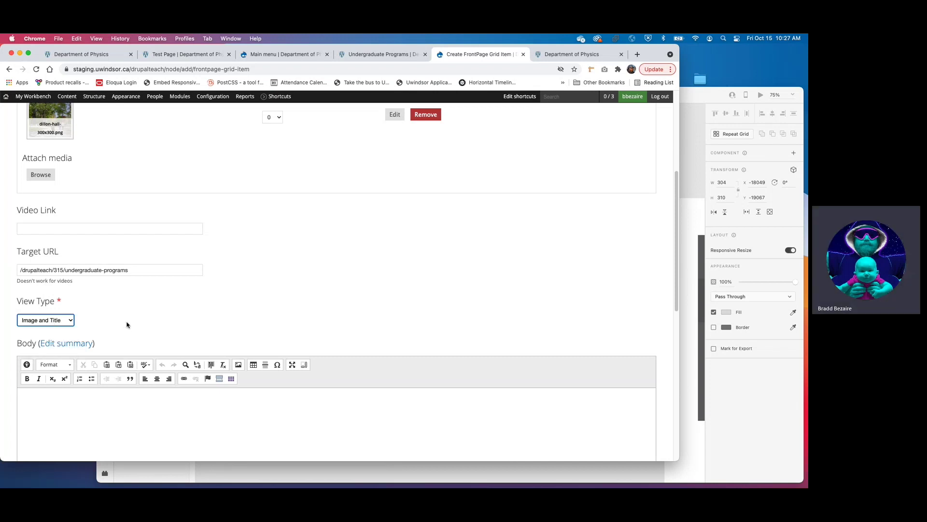
{"action": "scroll", "coordinate": [127, 325], "scroll_direction": "up", "scroll_amount": 5}
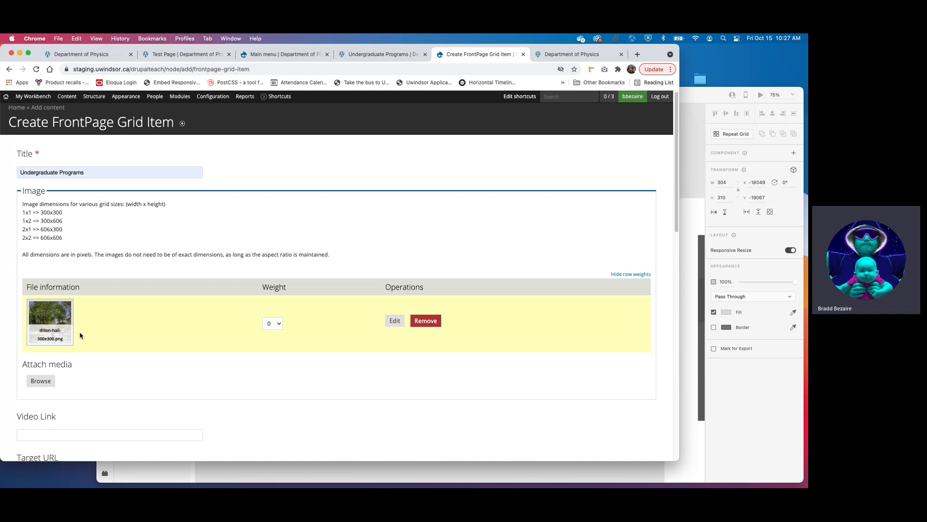
{"action": "scroll", "coordinate": [127, 314], "scroll_direction": "down", "scroll_amount": 3}
{"action": "scroll", "coordinate": [127, 315], "scroll_direction": "down", "scroll_amount": 5}
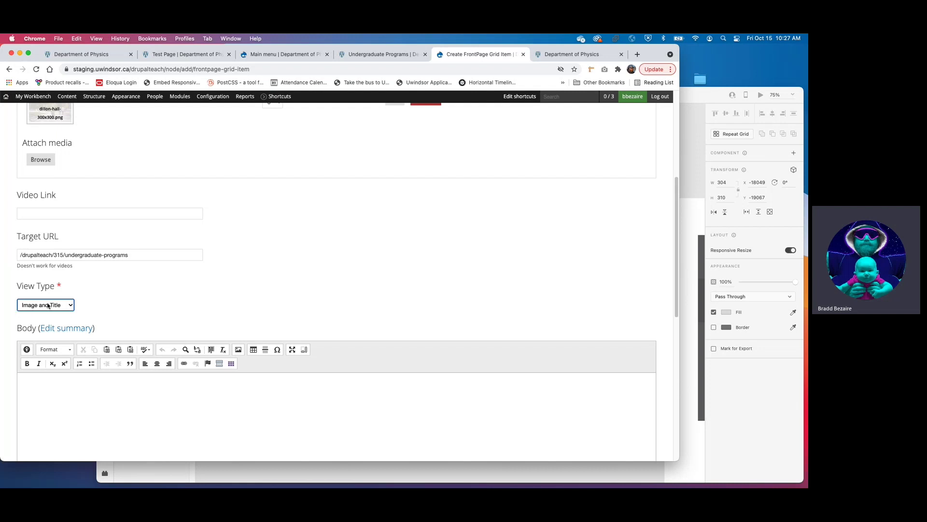
{"action": "scroll", "coordinate": [48, 306], "scroll_direction": "down", "scroll_amount": 5}
{"action": "scroll", "coordinate": [48, 305], "scroll_direction": "down", "scroll_amount": 5}
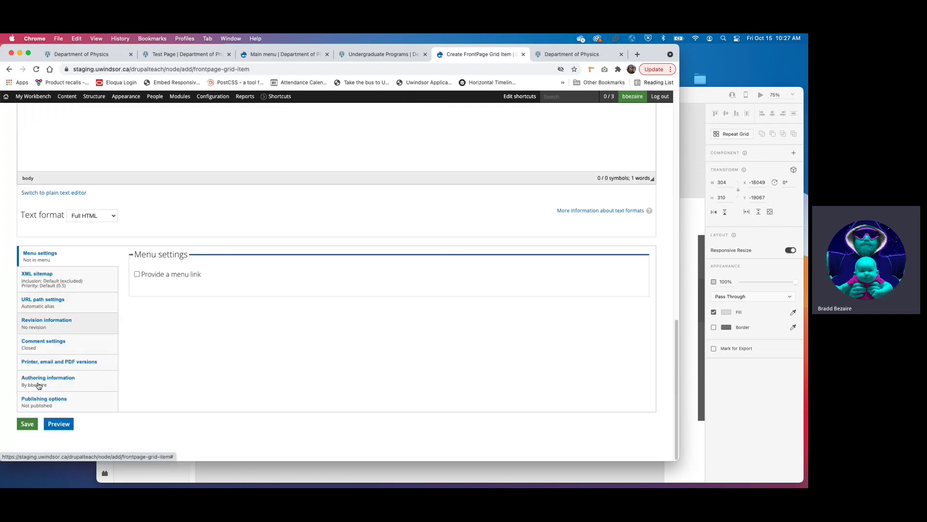
{"action": "left_click", "coordinate": [24, 428]}
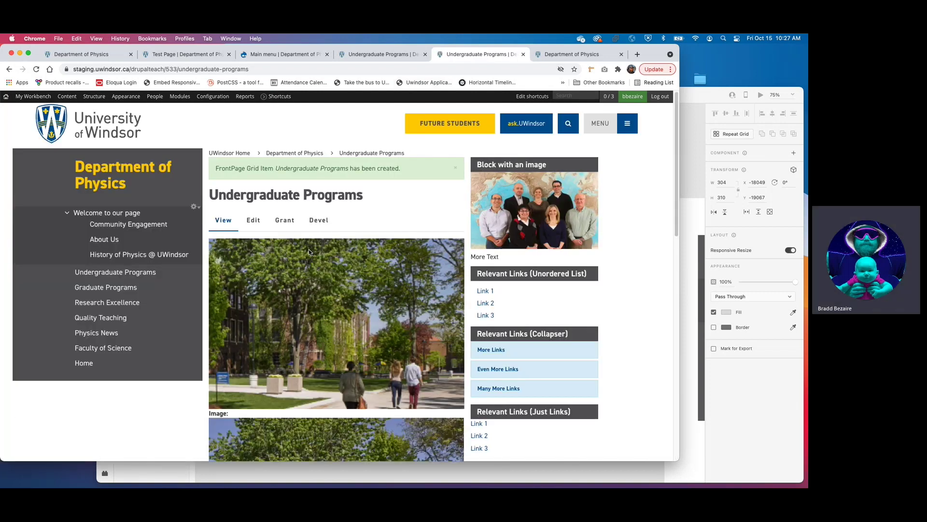
Add Undergraduate Programs to the UWindsor Gridster layout, place it directly below the APPLY NOW tile, and save the configuration
{"action": "mouse_move", "coordinate": [214, 97]}
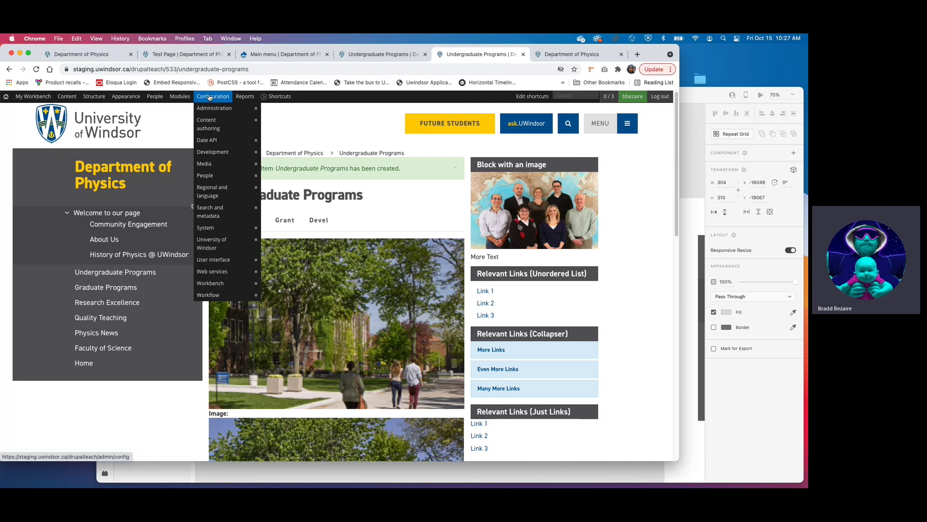
{"action": "mouse_move", "coordinate": [213, 244]}
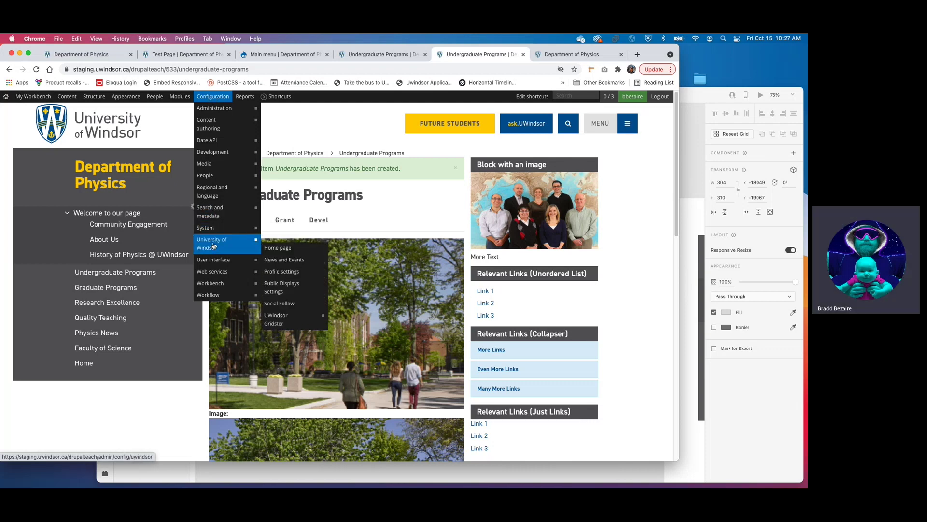
{"action": "left_click", "coordinate": [295, 323]}
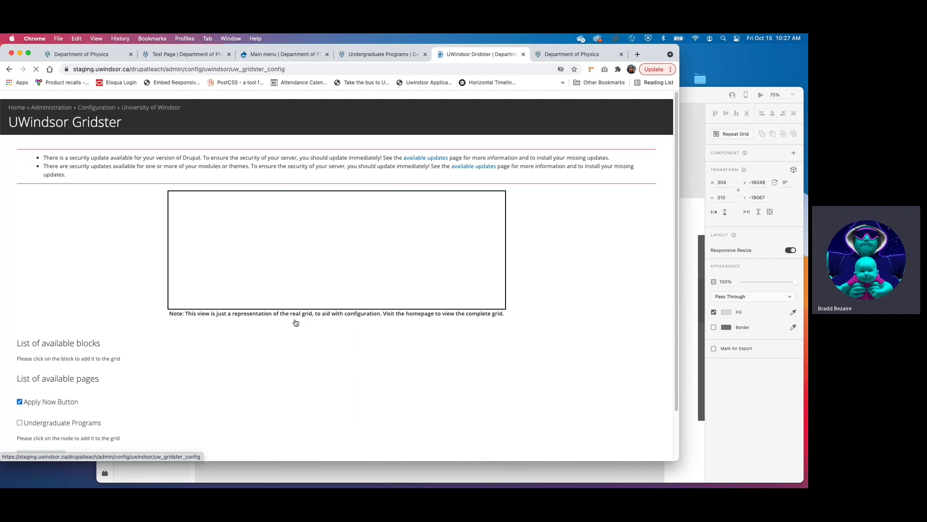
{"action": "scroll", "coordinate": [77, 418], "scroll_direction": "down", "scroll_amount": 1}
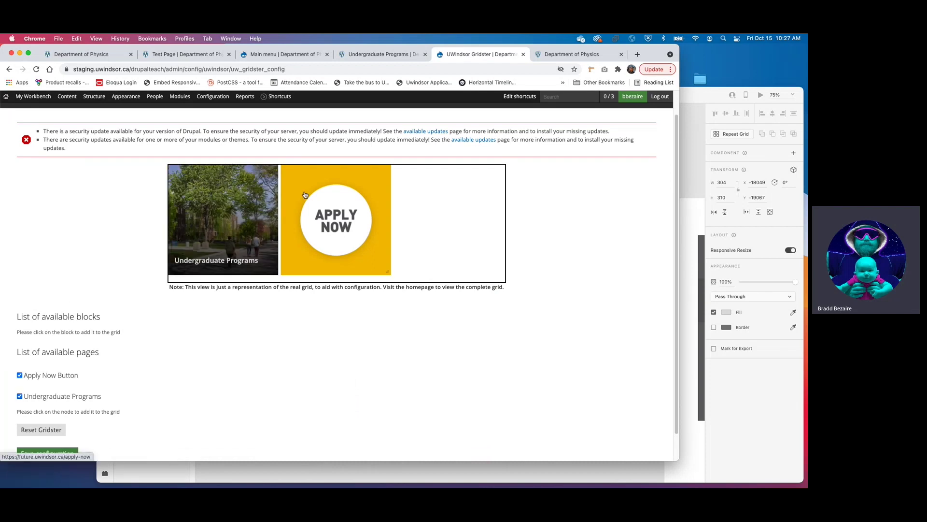
{"action": "left_click_drag", "start_coordinate": [210, 201], "coordinate": [290, 306]}
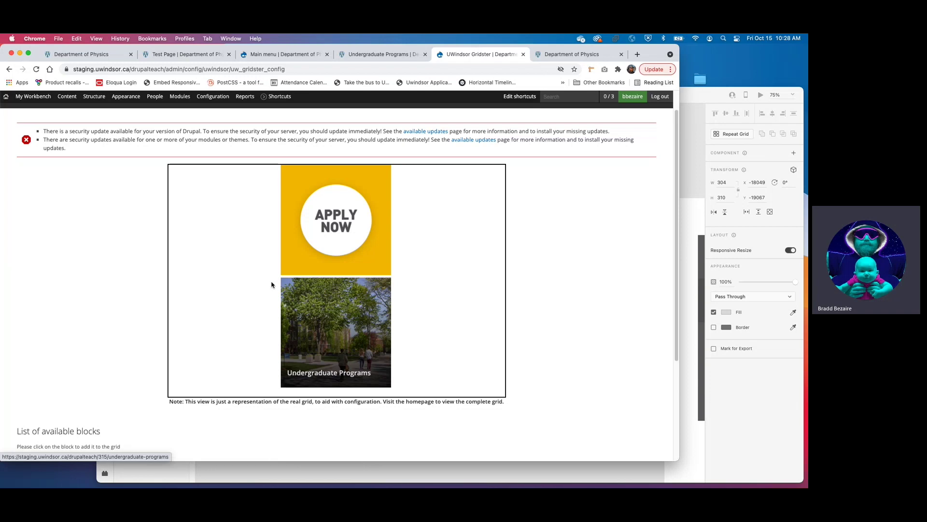
{"action": "scroll", "coordinate": [117, 257], "scroll_direction": "down", "scroll_amount": 3}
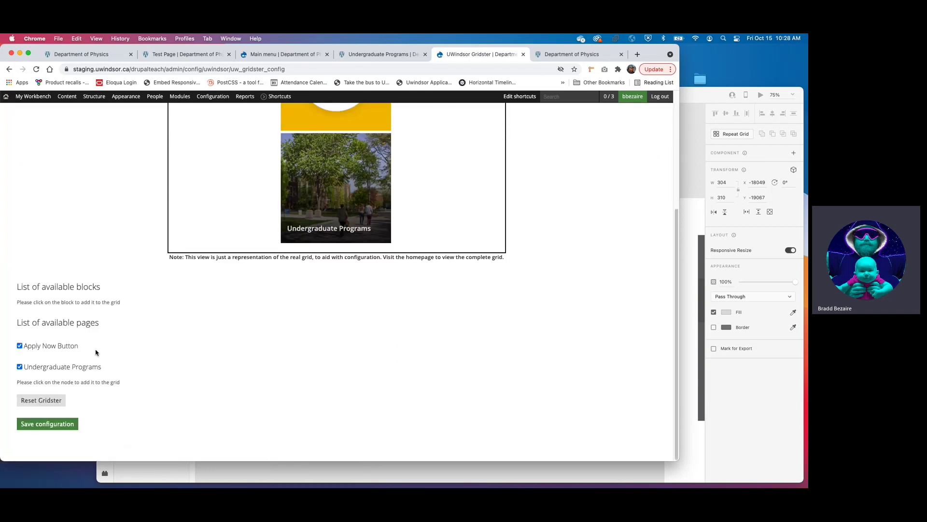
{"action": "left_click", "coordinate": [38, 427]}
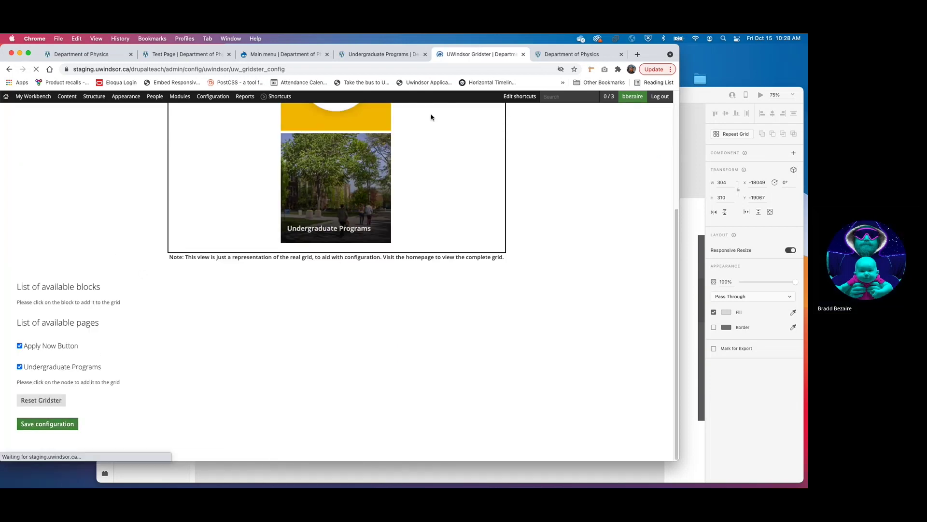
Reload the home page to check its grid, and test the Undergraduate Programs tile's link in a new tab
{"action": "left_click", "coordinate": [557, 54]}
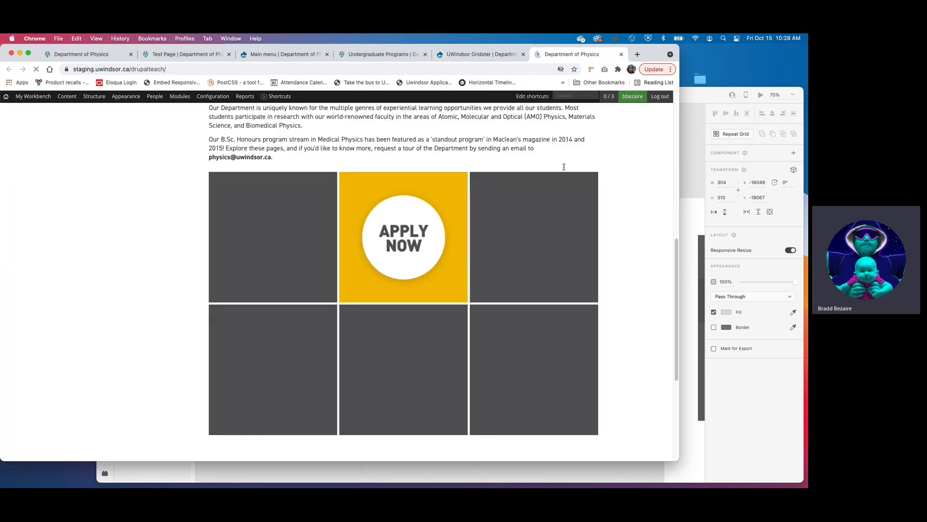
{"action": "scroll", "coordinate": [425, 297], "scroll_direction": "down", "scroll_amount": 5}
{"action": "scroll", "coordinate": [407, 290], "scroll_direction": "up", "scroll_amount": 3}
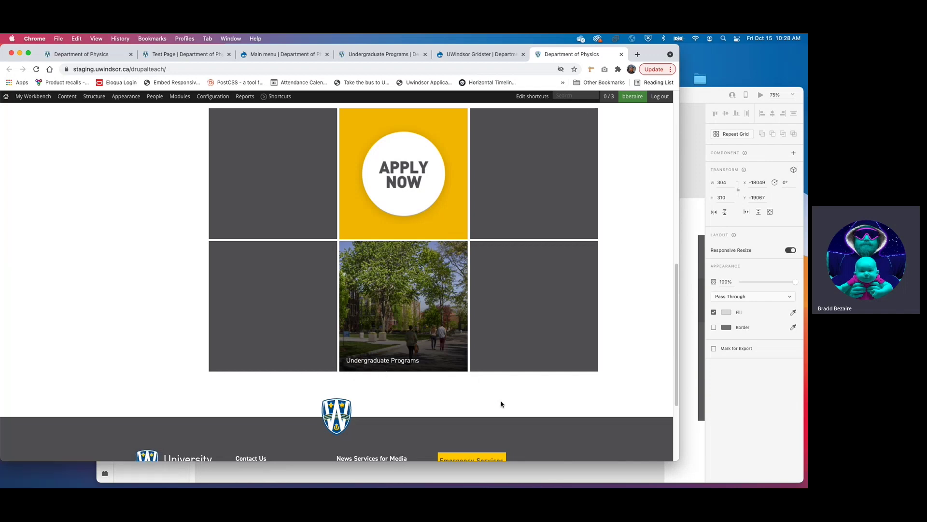
{"action": "right_click", "coordinate": [383, 315]}
{"action": "left_click", "coordinate": [401, 320]}
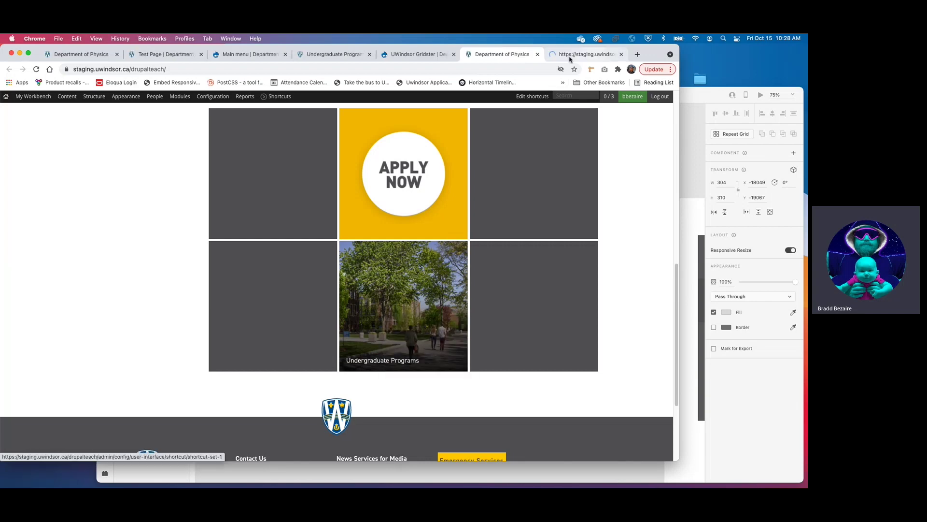
{"action": "left_click", "coordinate": [571, 55]}
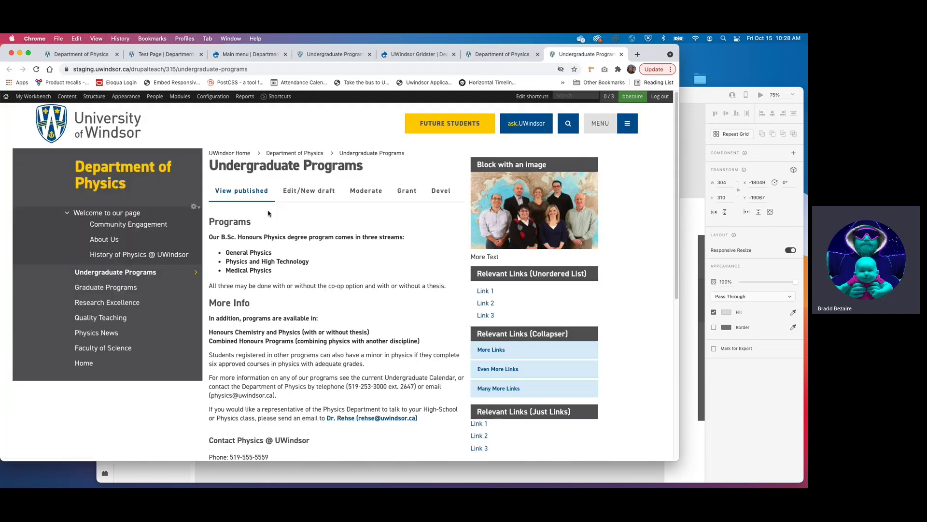
Close the tested Undergraduate Programs page and examine the home page grid mockup in XD
{"action": "key", "text": "super+w"}
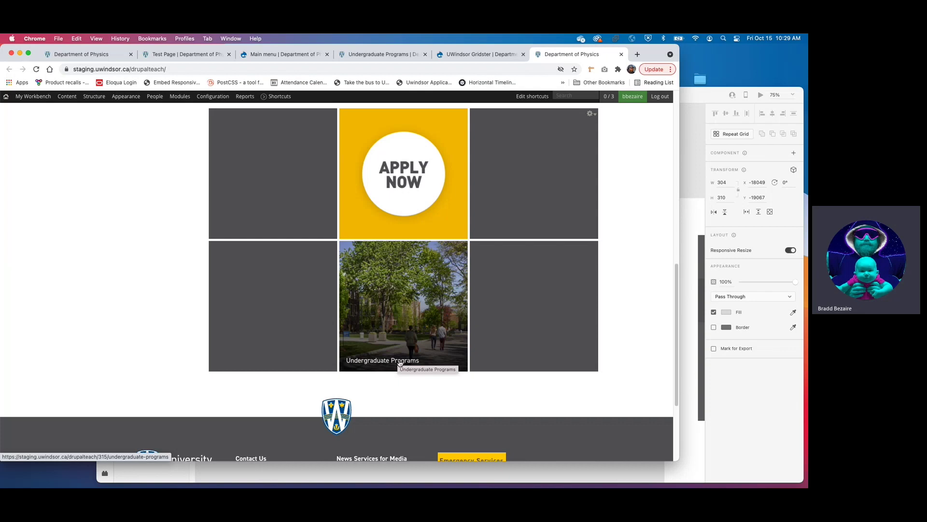
{"action": "left_click", "coordinate": [697, 95]}
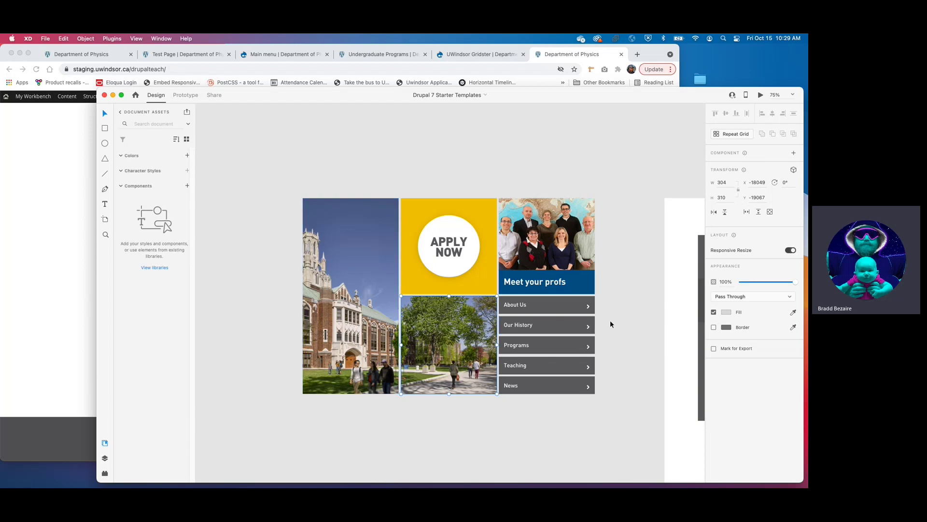
{"action": "key", "text": "Escape"}
{"action": "left_click_drag", "start_coordinate": [577, 320], "coordinate": [364, 192]}
{"action": "left_click_drag", "start_coordinate": [474, 307], "coordinate": [404, 222]}
{"action": "left_click_drag", "start_coordinate": [538, 411], "coordinate": [492, 331]}
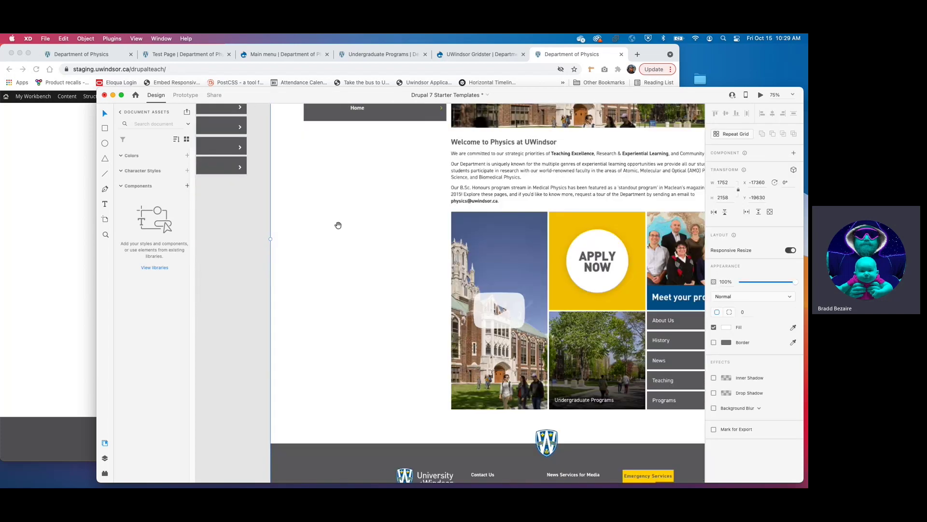
{"action": "scroll", "coordinate": [338, 223], "scroll_direction": "left", "scroll_amount": 10}
{"action": "scroll", "coordinate": [338, 224], "scroll_direction": "up", "scroll_amount": 7}
{"action": "left_click_drag", "start_coordinate": [326, 296], "coordinate": [348, 308]}
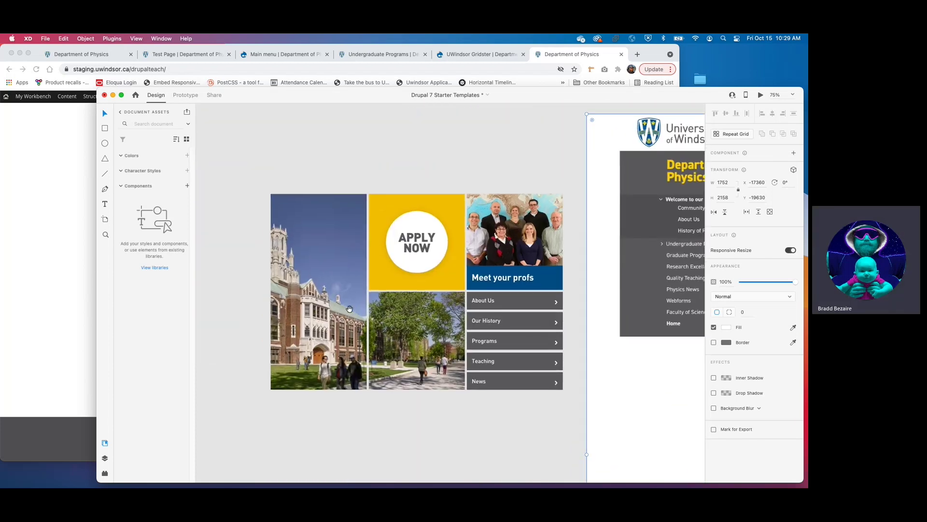
Switch back to Chrome and create a new FrontPage Grid Item titled Campus Life Video
{"action": "left_click", "coordinate": [49, 169]}
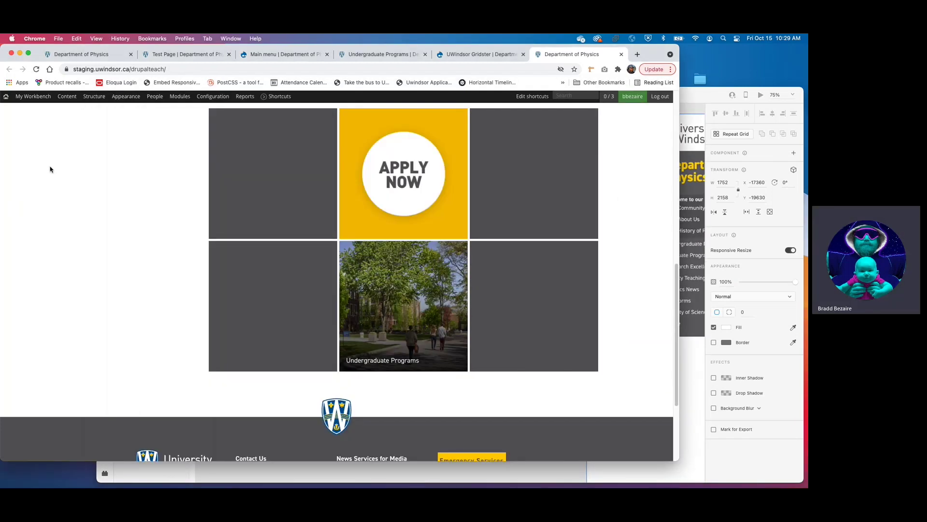
{"action": "left_click", "coordinate": [473, 53]}
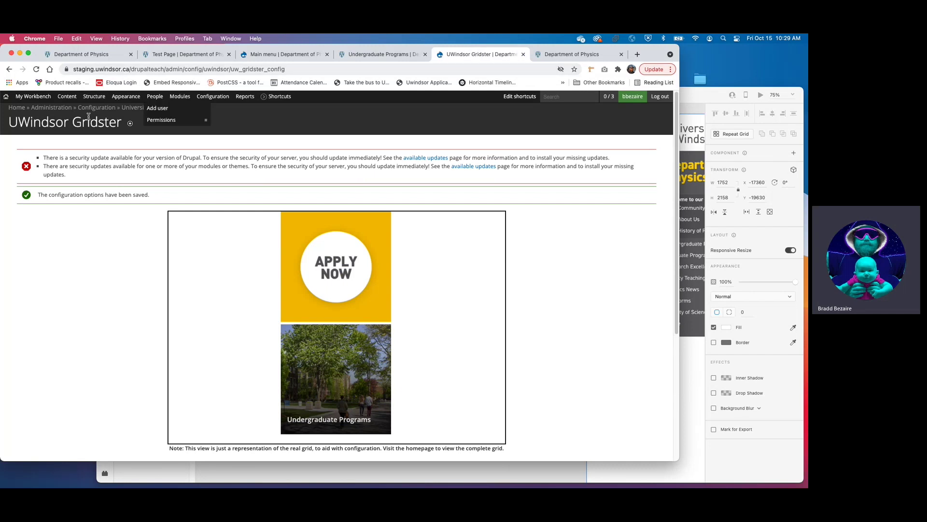
{"action": "mouse_move", "coordinate": [67, 97]}
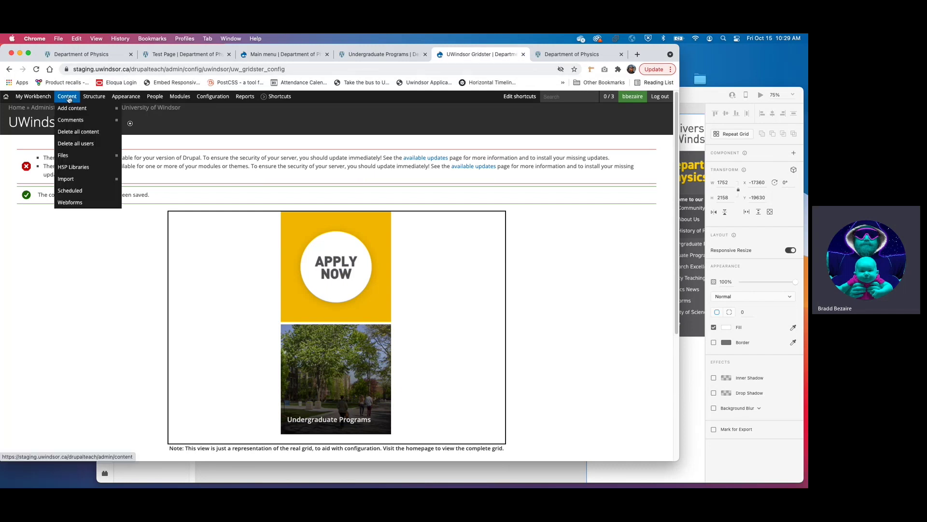
{"action": "mouse_move", "coordinate": [117, 109]}
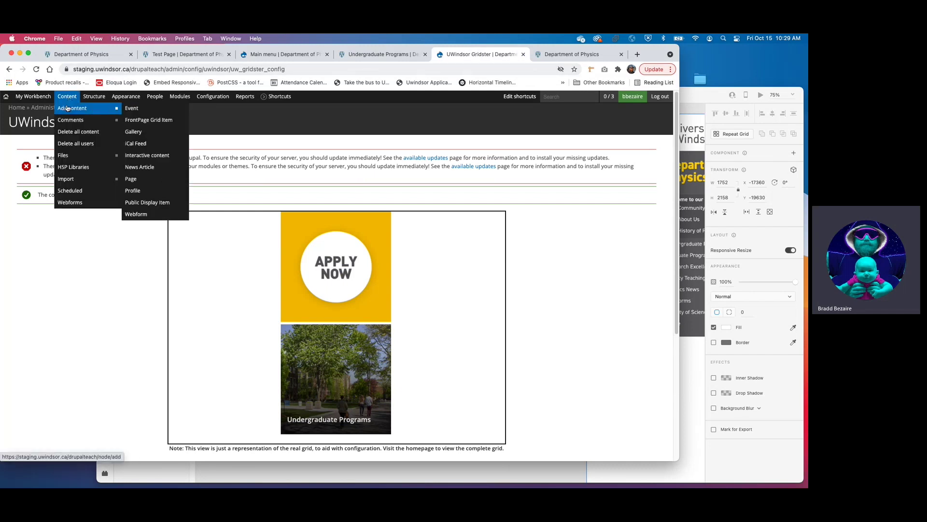
{"action": "left_click", "coordinate": [144, 121]}
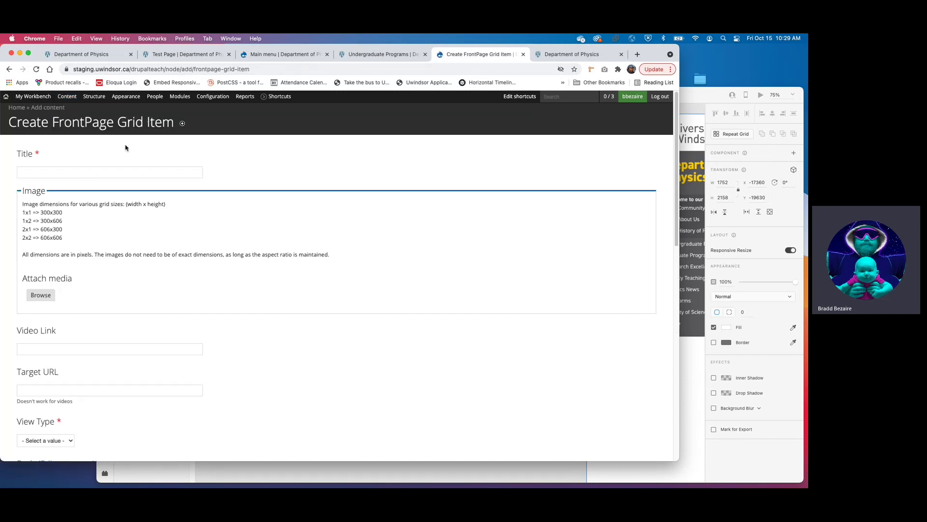
{"action": "left_click", "coordinate": [81, 172]}
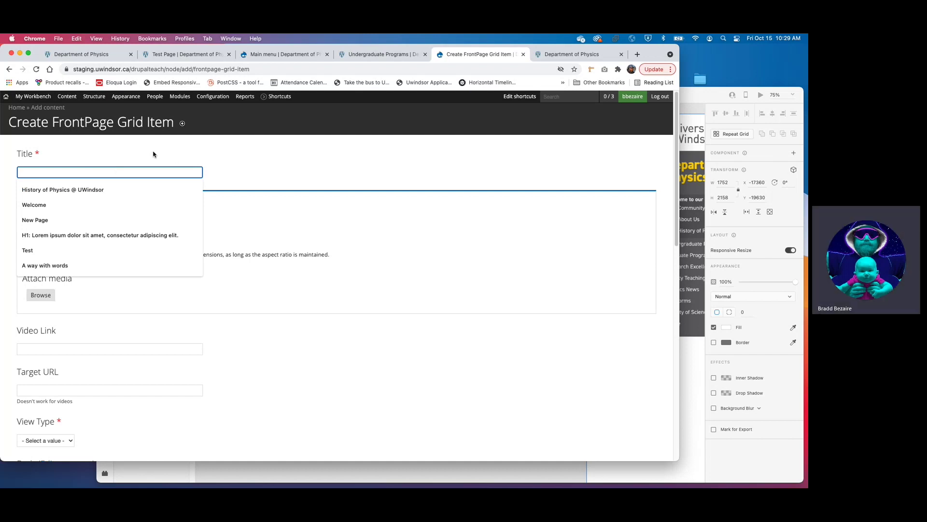
{"action": "type", "text": "Campus Life Video"}
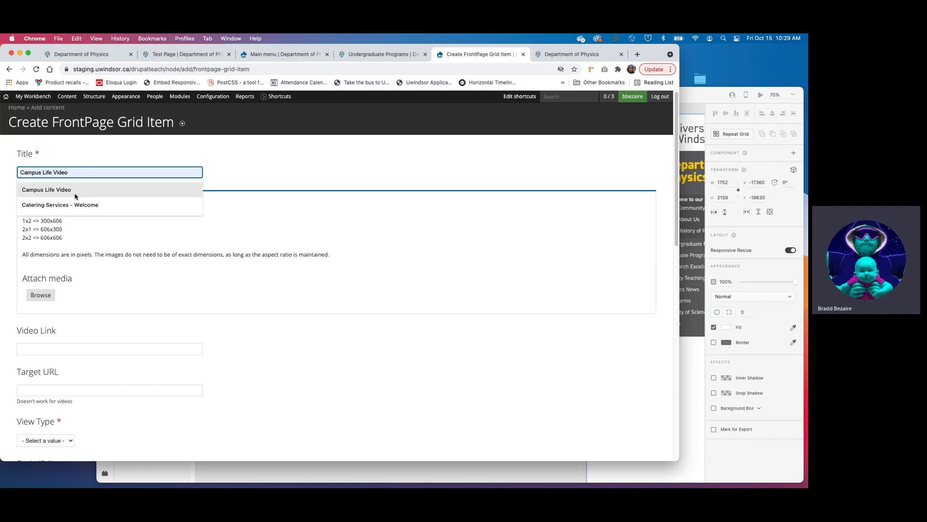
{"action": "left_click", "coordinate": [34, 190]}
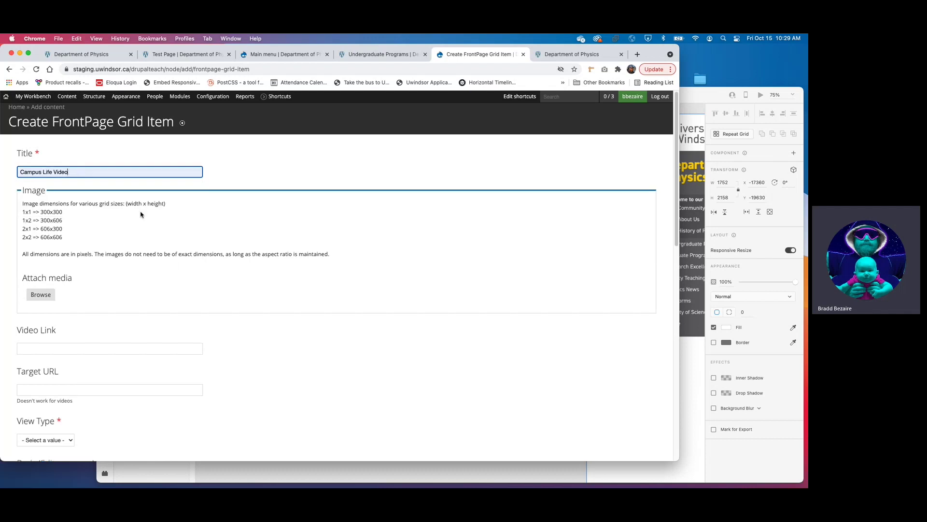
Check the 1x2 image dimensions and upload dillon-hall-300x606.png as the grid item's image
{"action": "scroll", "coordinate": [141, 214], "scroll_direction": "down", "scroll_amount": 1}
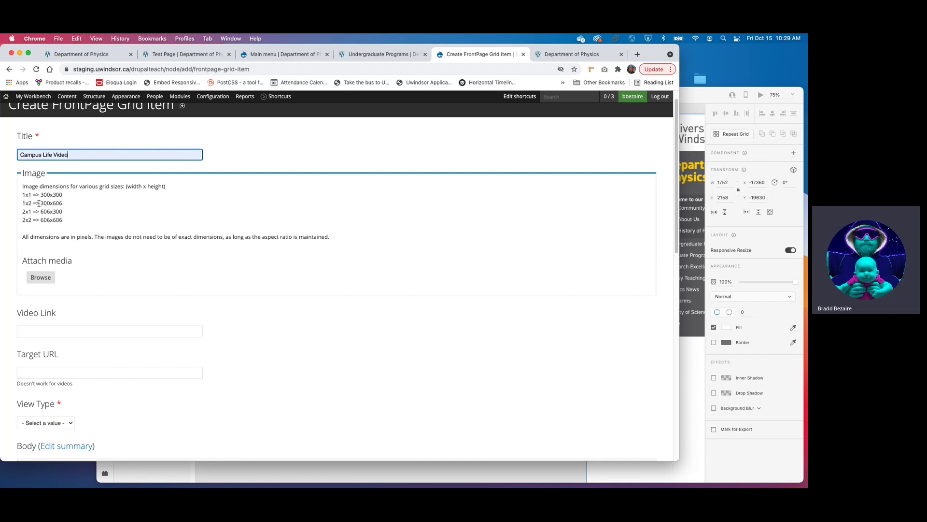
{"action": "left_click_drag", "start_coordinate": [41, 204], "coordinate": [62, 203]}
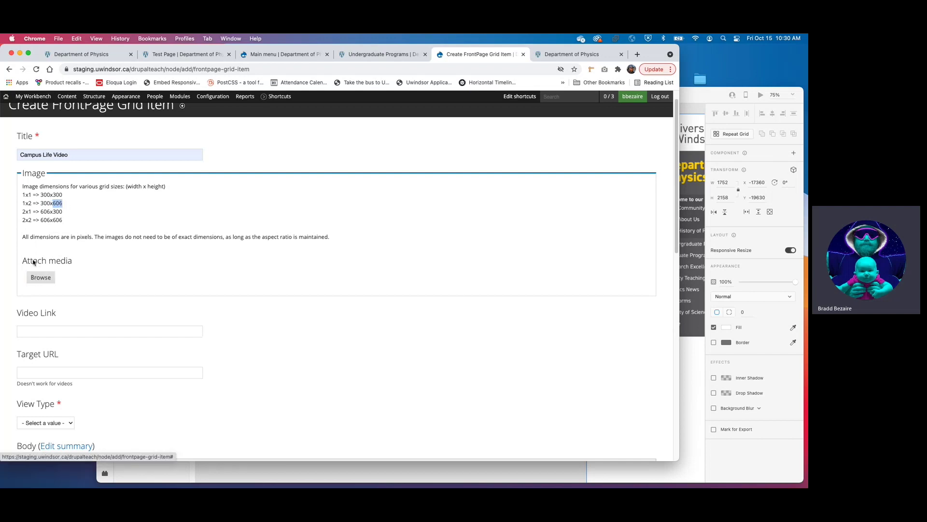
{"action": "left_click", "coordinate": [40, 279]}
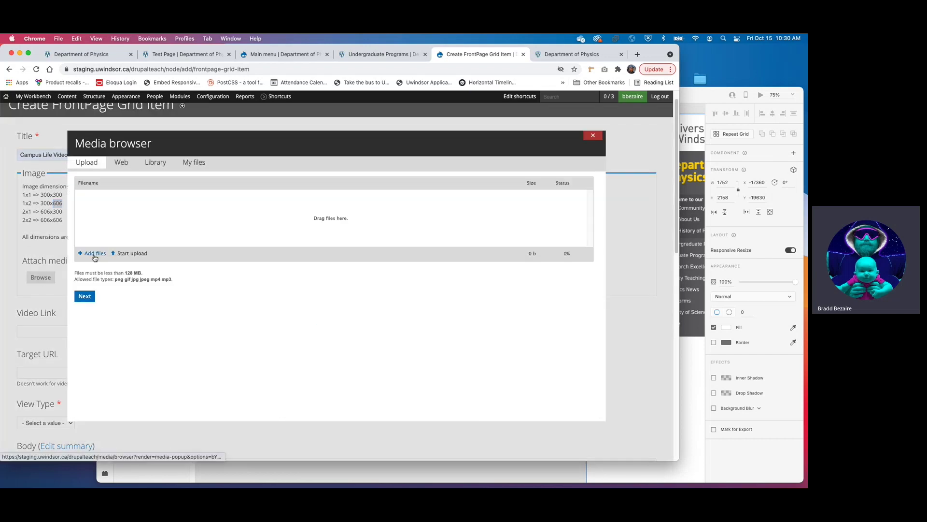
{"action": "left_click", "coordinate": [95, 254]}
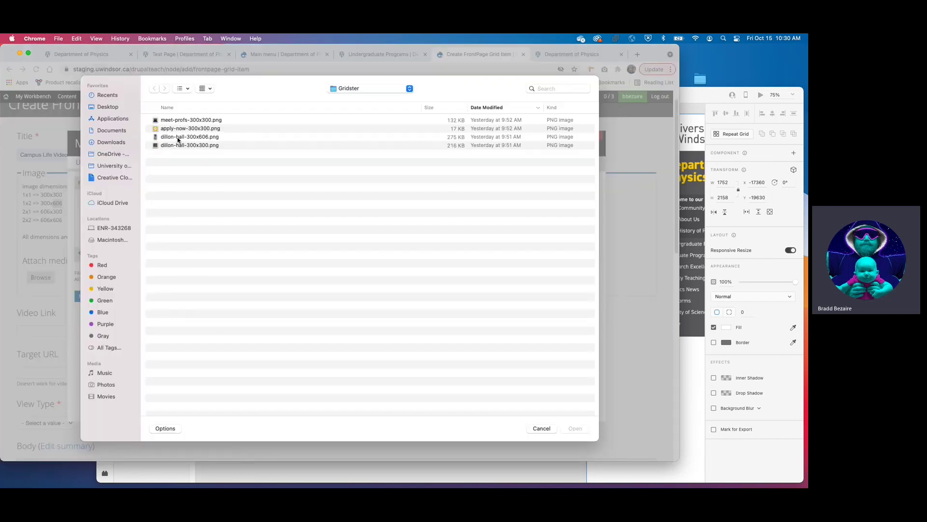
{"action": "left_click", "coordinate": [195, 137]}
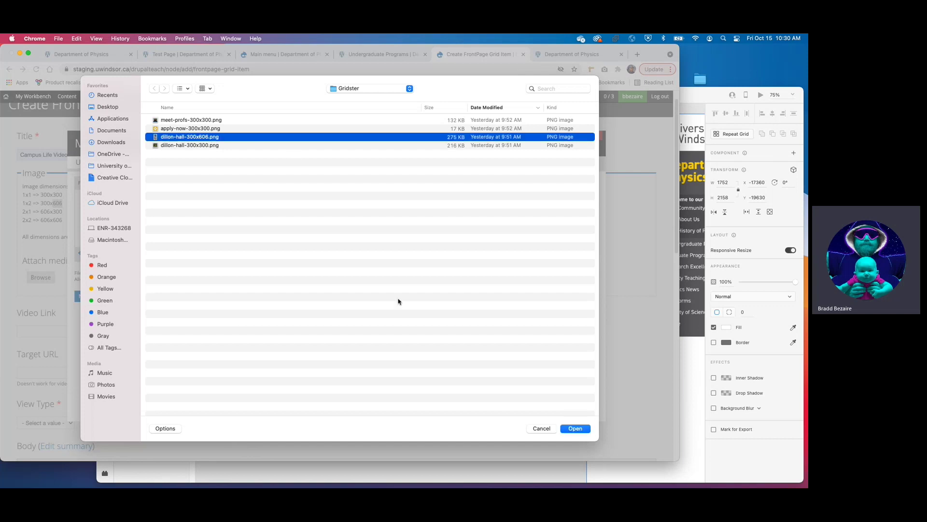
{"action": "left_click", "coordinate": [575, 428]}
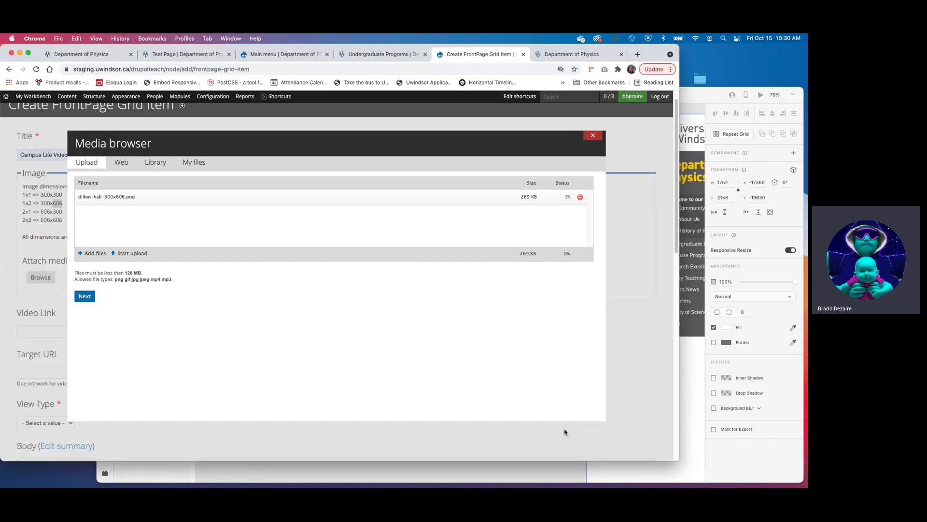
{"action": "left_click", "coordinate": [130, 253]}
{"action": "left_click", "coordinate": [89, 298]}
Set the uploaded image's alt text to "Dillon Hall, students walking" and attach it to the grid item
{"action": "left_click", "coordinate": [123, 294]}
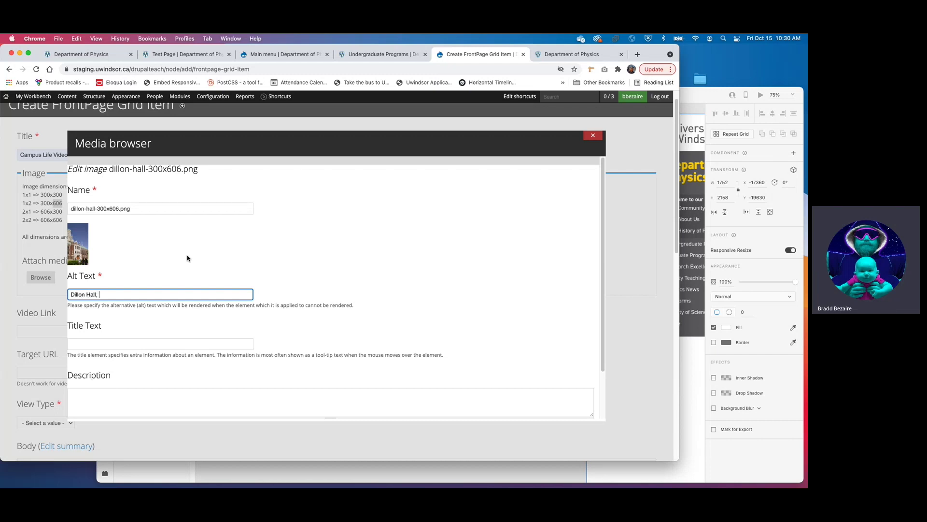
{"action": "type", "text": "ents walking"}
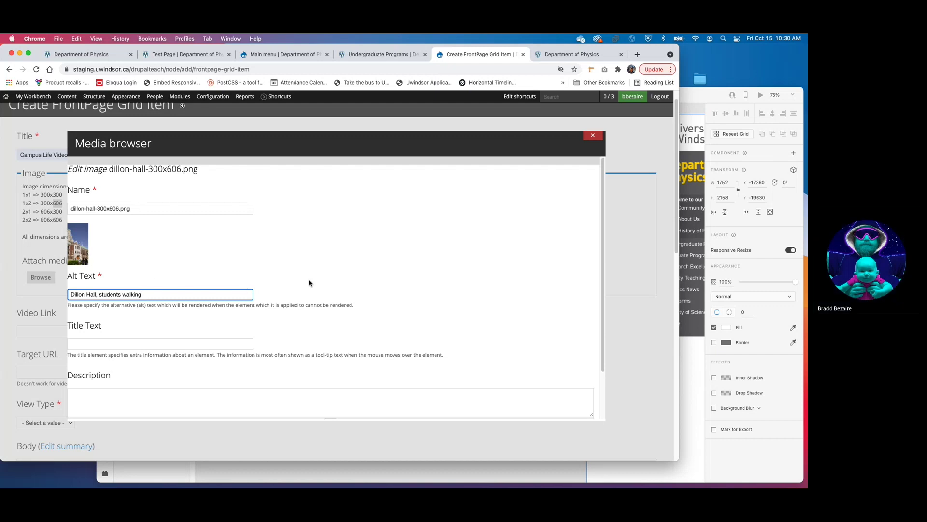
{"action": "scroll", "coordinate": [310, 282], "scroll_direction": "down", "scroll_amount": 2}
{"action": "left_click", "coordinate": [78, 406]}
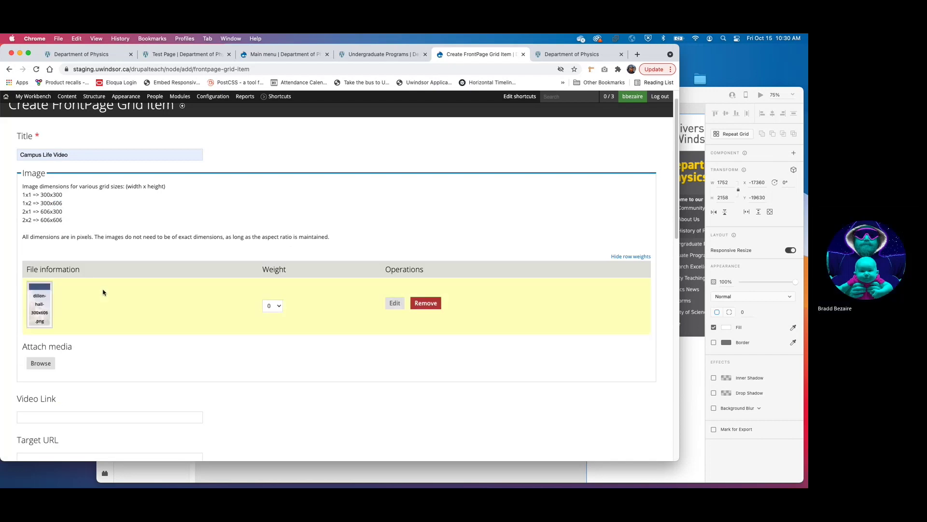
{"action": "scroll", "coordinate": [110, 290], "scroll_direction": "down", "scroll_amount": 3}
{"action": "scroll", "coordinate": [109, 290], "scroll_direction": "down", "scroll_amount": 2}
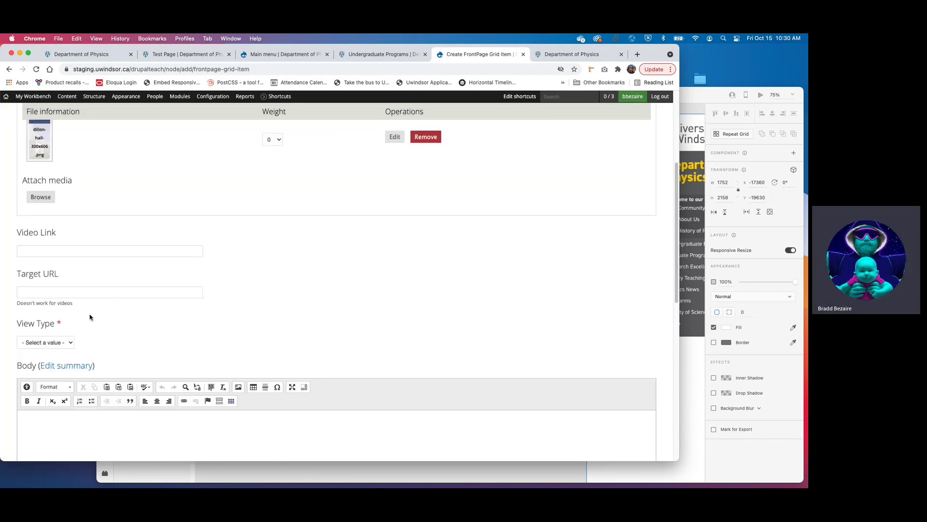
{"action": "left_click", "coordinate": [68, 251]}
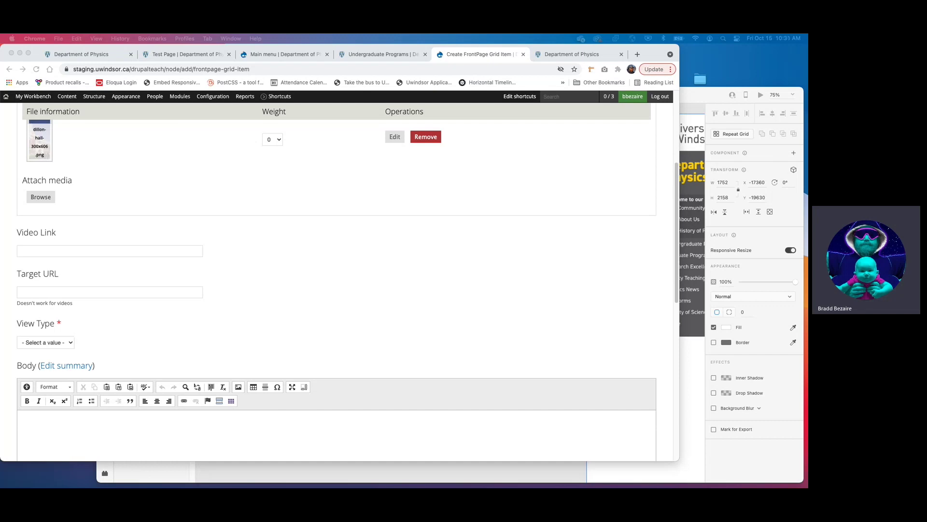
{"action": "left_click", "coordinate": [625, 62]}
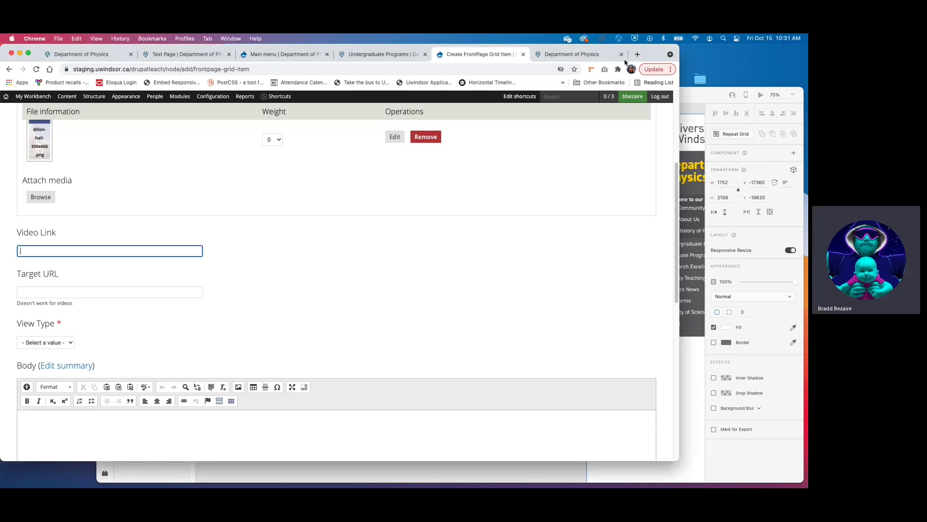
{"action": "left_click_drag", "start_coordinate": [640, 56], "coordinate": [654, 50]}
{"action": "left_click", "coordinate": [638, 54]}
{"action": "type", "text": "https://www.youtube.com/watch?v=o_s2MjmJuCg"}
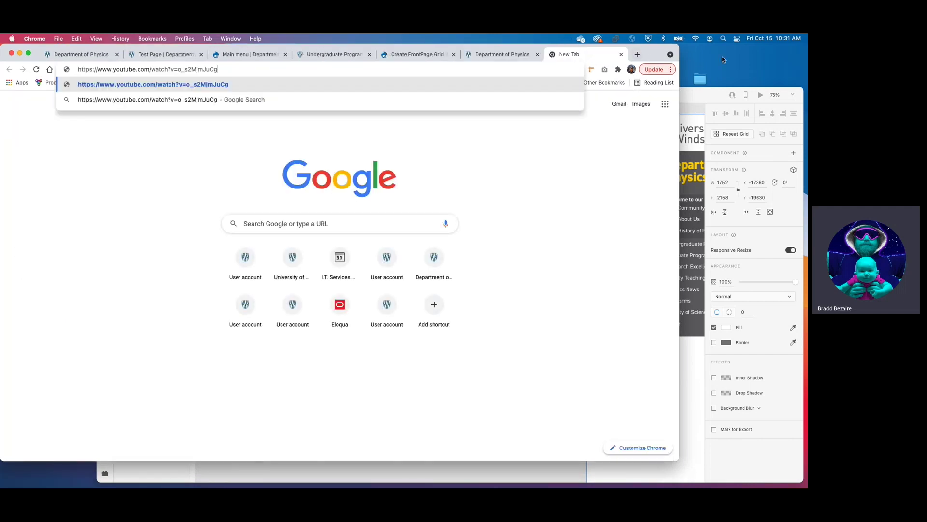
{"action": "key", "text": "Return"}
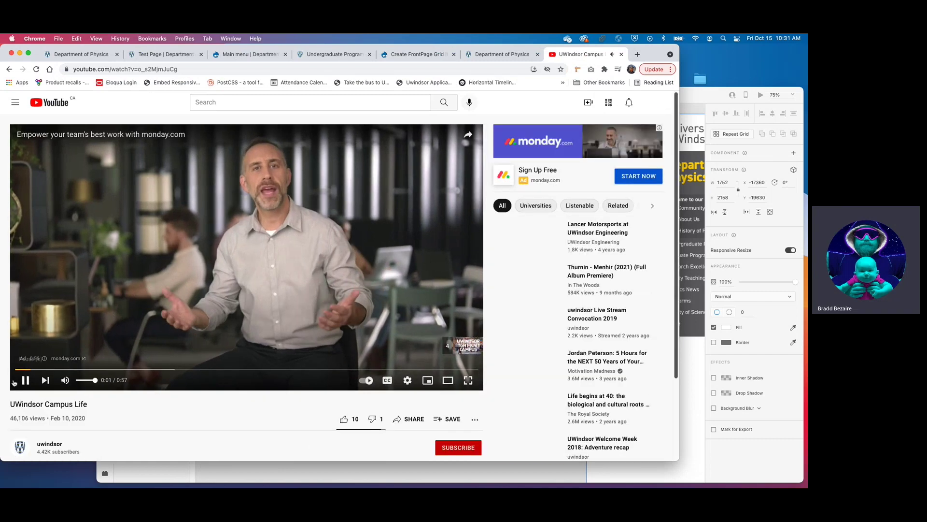
{"action": "left_click", "coordinate": [211, 294]}
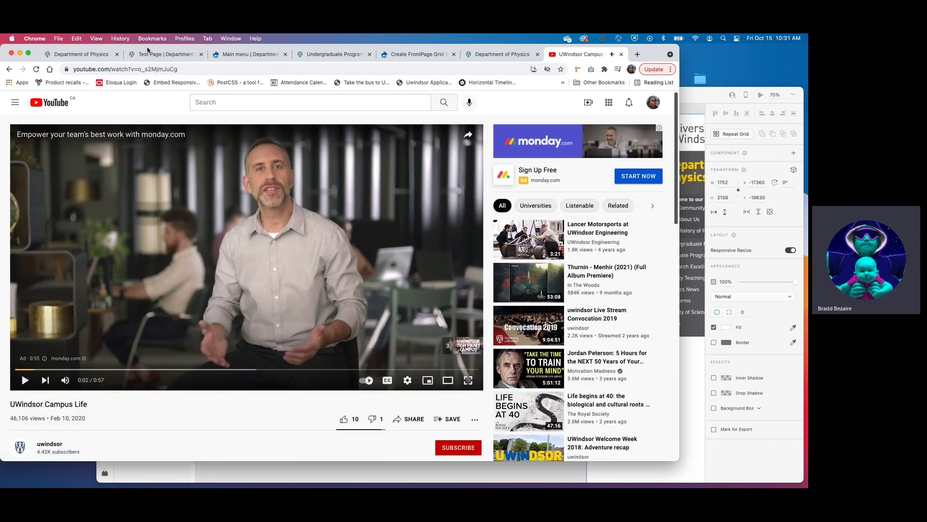
Copy the UWindsor Campus Life video's web address into the grid item's Video Link field
{"action": "left_click", "coordinate": [127, 70]}
{"action": "key", "text": "super+c"}
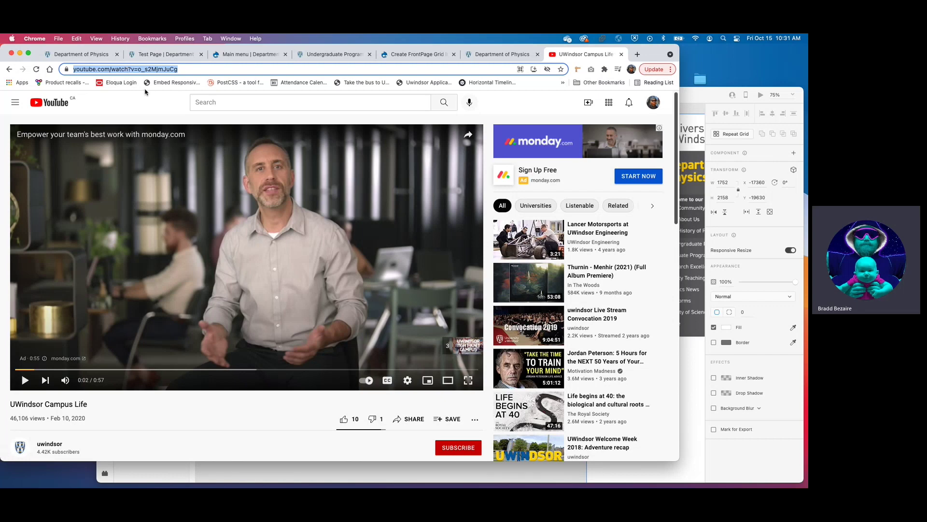
{"action": "left_click", "coordinate": [397, 59]}
{"action": "left_click", "coordinate": [36, 253]}
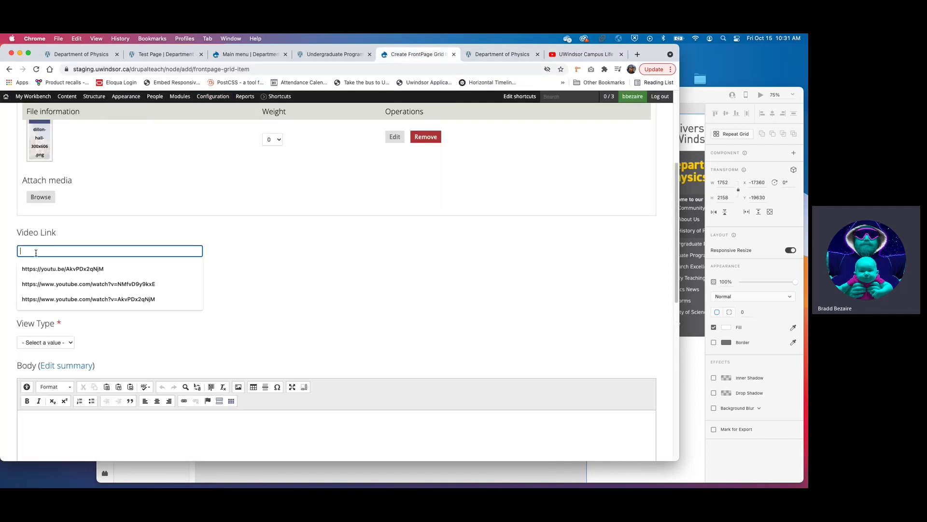
{"action": "key", "text": "super+v"}
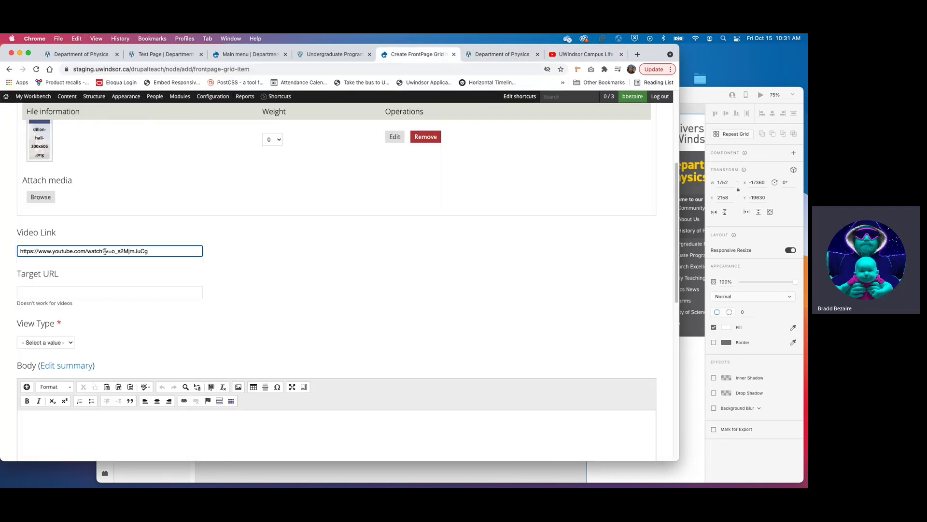
{"action": "left_click", "coordinate": [263, 267]}
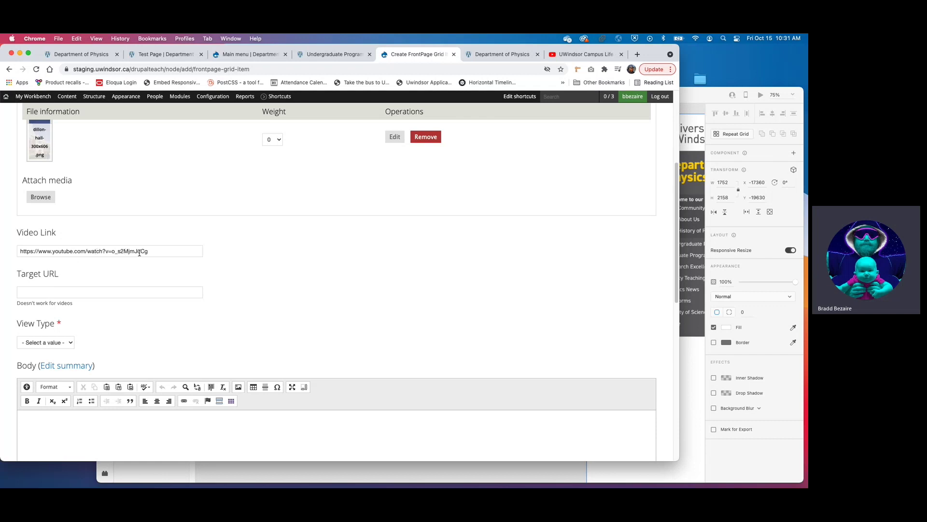
Choose a View Type for the Campus Life Video grid item, review the form, and save the item
{"action": "scroll", "coordinate": [249, 293], "scroll_direction": "down", "scroll_amount": 2}
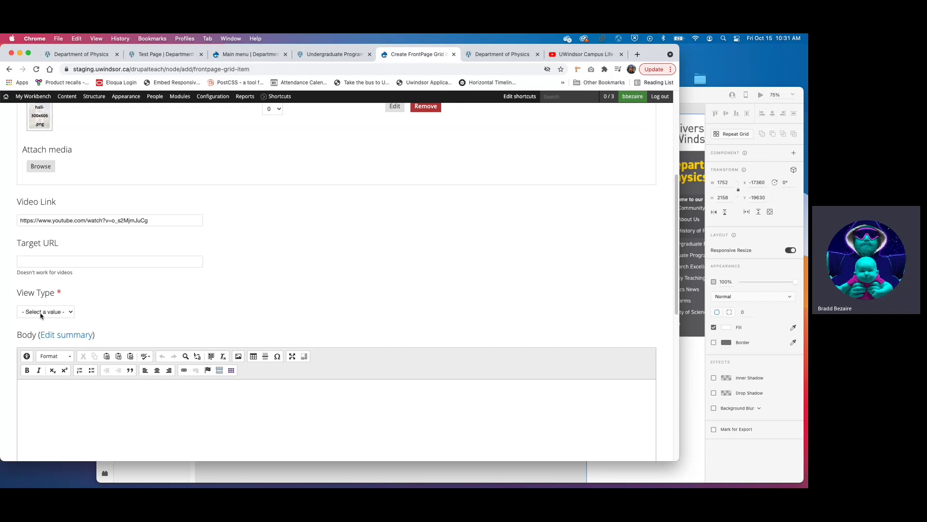
{"action": "left_click", "coordinate": [40, 312]}
{"action": "left_click", "coordinate": [32, 339]}
{"action": "scroll", "coordinate": [48, 203], "scroll_direction": "up", "scroll_amount": 5}
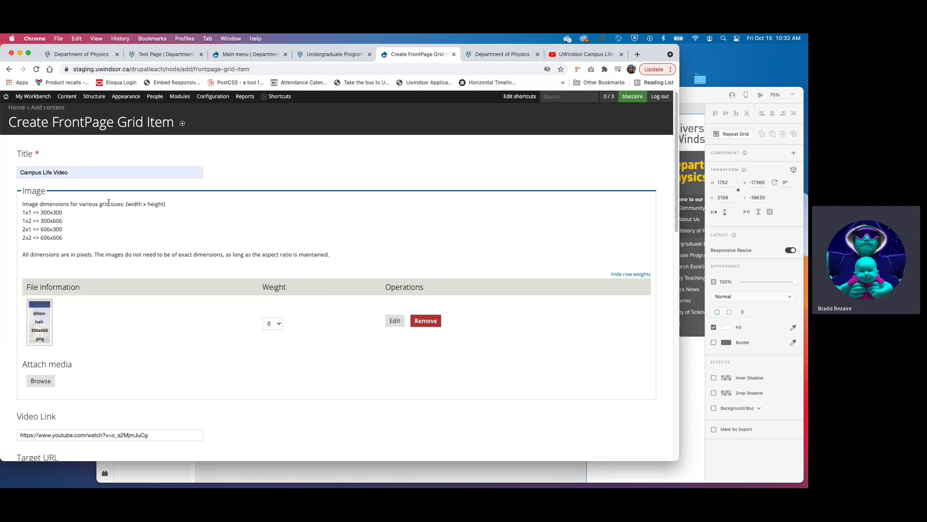
{"action": "scroll", "coordinate": [109, 202], "scroll_direction": "down", "scroll_amount": 15}
{"action": "left_click", "coordinate": [27, 424]}
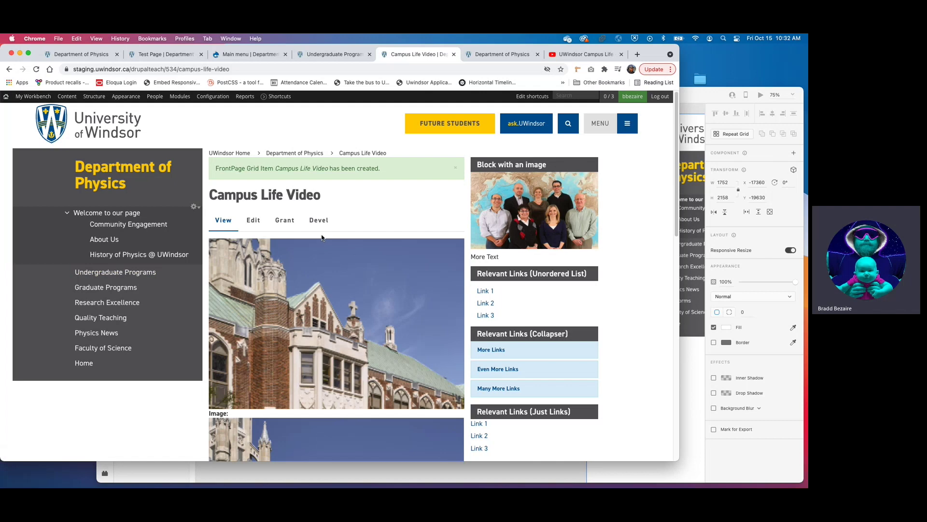
Open the UWindsor Gridster configuration and add the Campus Life Video page to the grid
{"action": "mouse_move", "coordinate": [211, 99]}
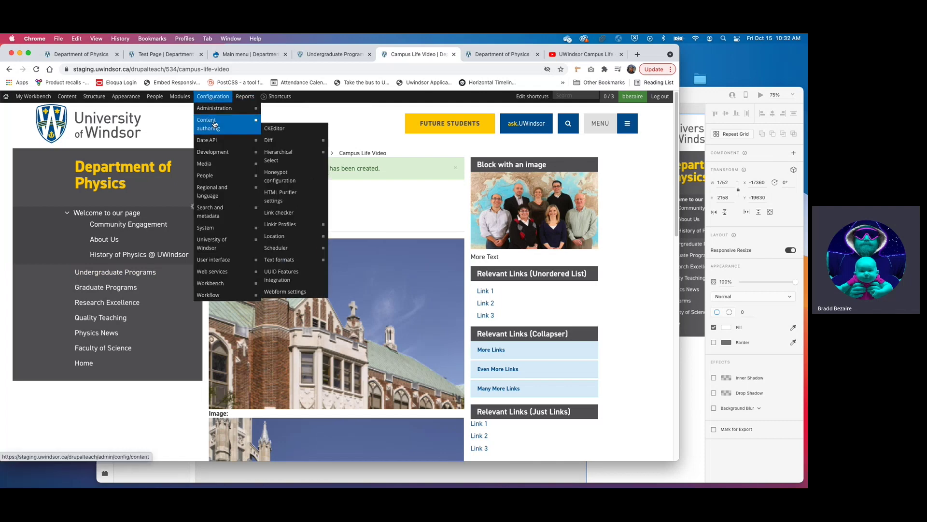
{"action": "mouse_move", "coordinate": [215, 244]}
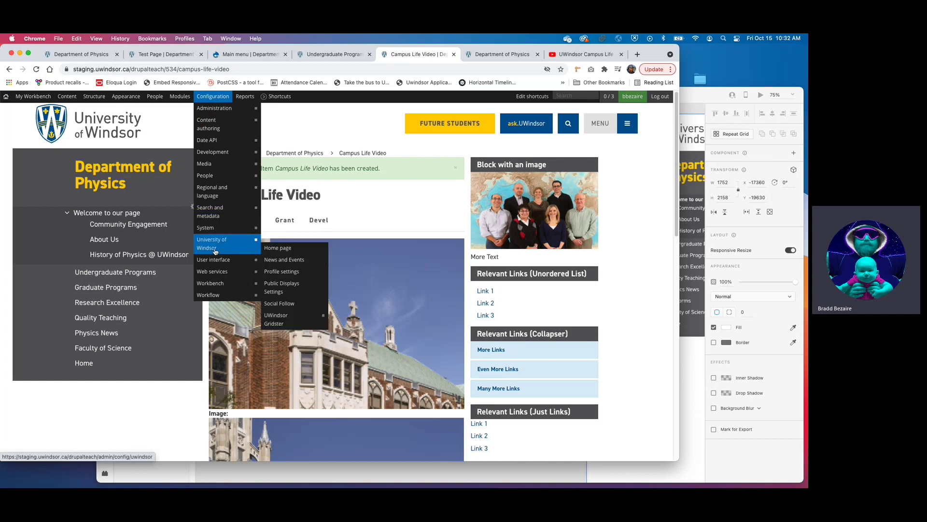
{"action": "left_click", "coordinate": [277, 320]}
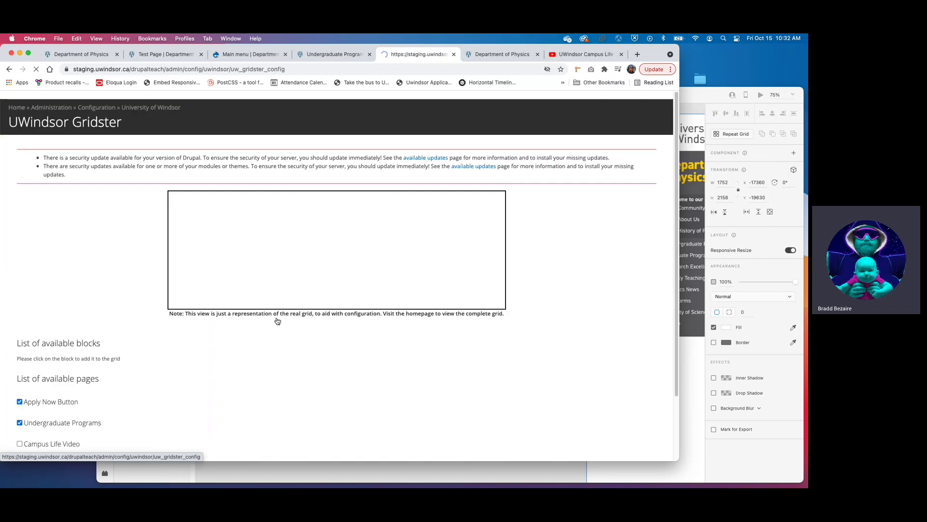
{"action": "scroll", "coordinate": [153, 269], "scroll_direction": "down", "scroll_amount": 5}
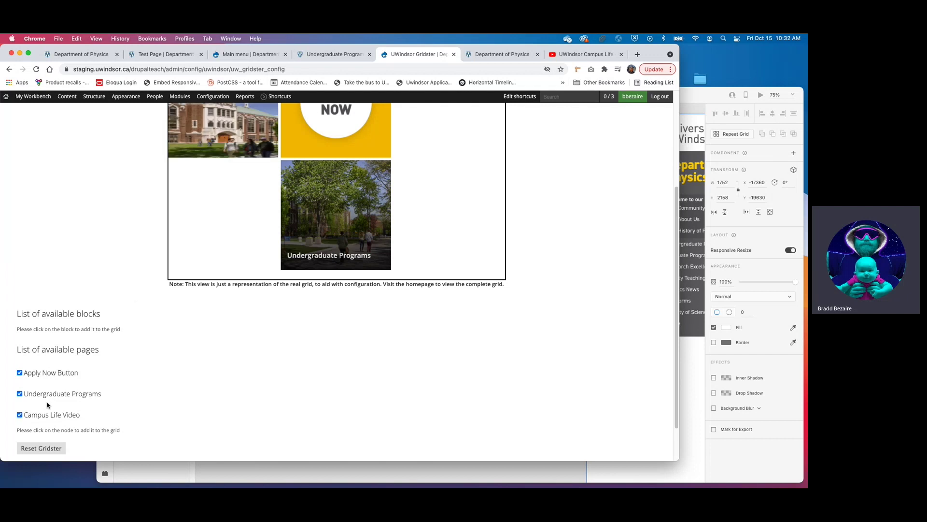
{"action": "scroll", "coordinate": [72, 319], "scroll_direction": "up", "scroll_amount": 1}
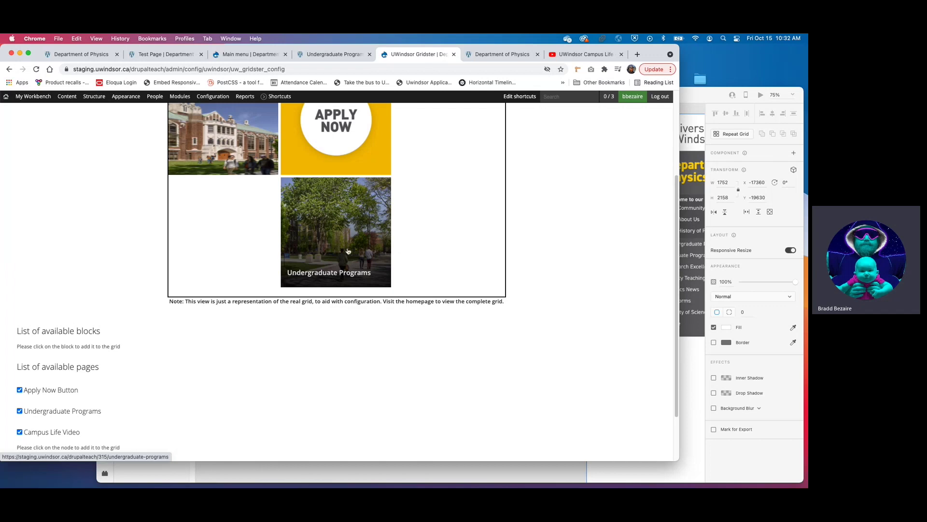
{"action": "scroll", "coordinate": [184, 255], "scroll_direction": "up", "scroll_amount": 2}
{"action": "scroll", "coordinate": [184, 255], "scroll_direction": "up", "scroll_amount": 4}
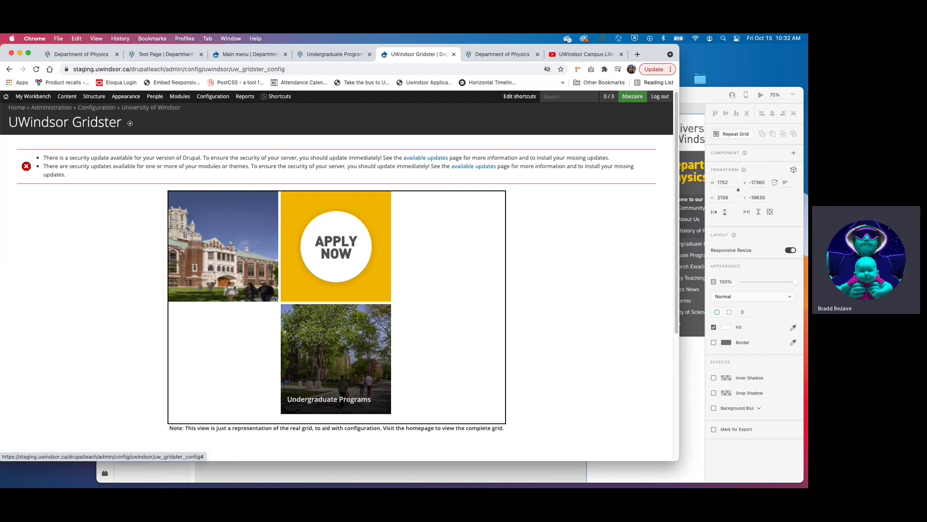
{"action": "scroll", "coordinate": [124, 319], "scroll_direction": "down", "scroll_amount": 1}
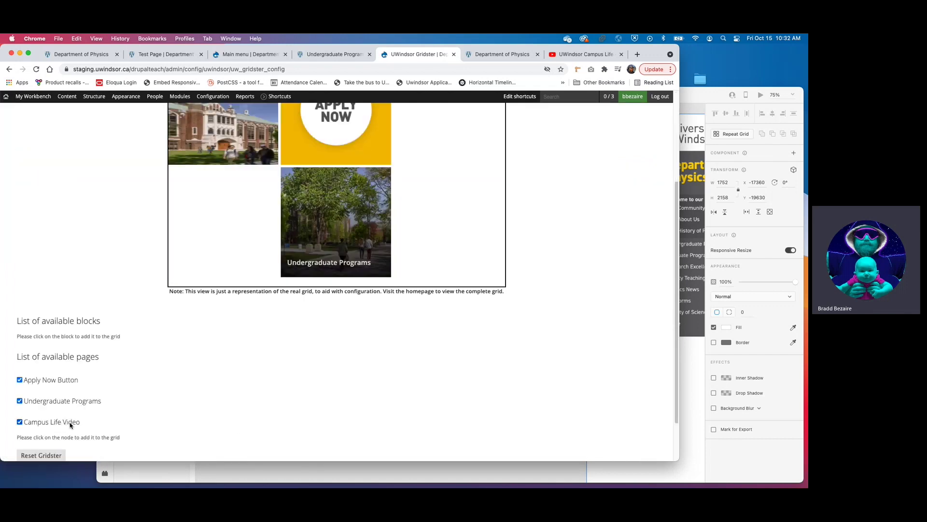
Stretch the Campus Life Video tile to one column by two rows and save the grid configuration
{"action": "scroll", "coordinate": [76, 425], "scroll_direction": "up", "scroll_amount": 3}
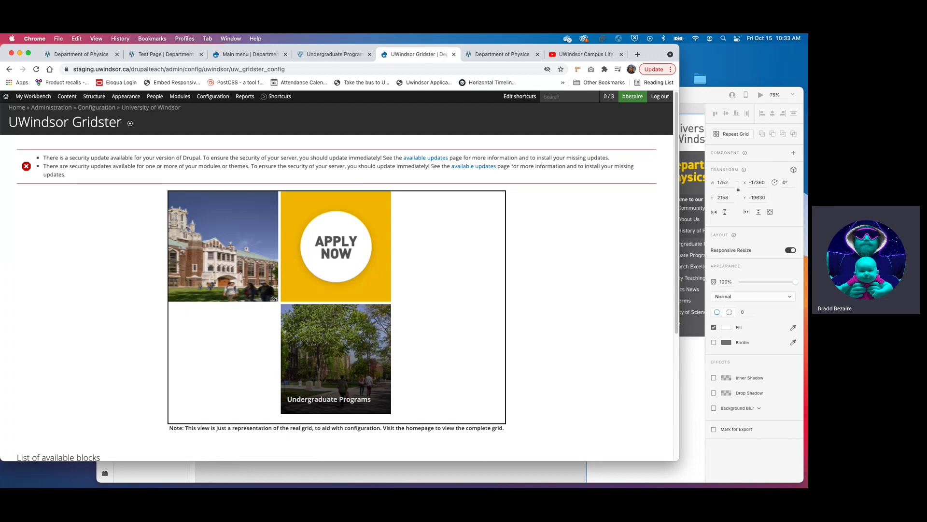
{"action": "left_click_drag", "start_coordinate": [274, 298], "coordinate": [263, 410]}
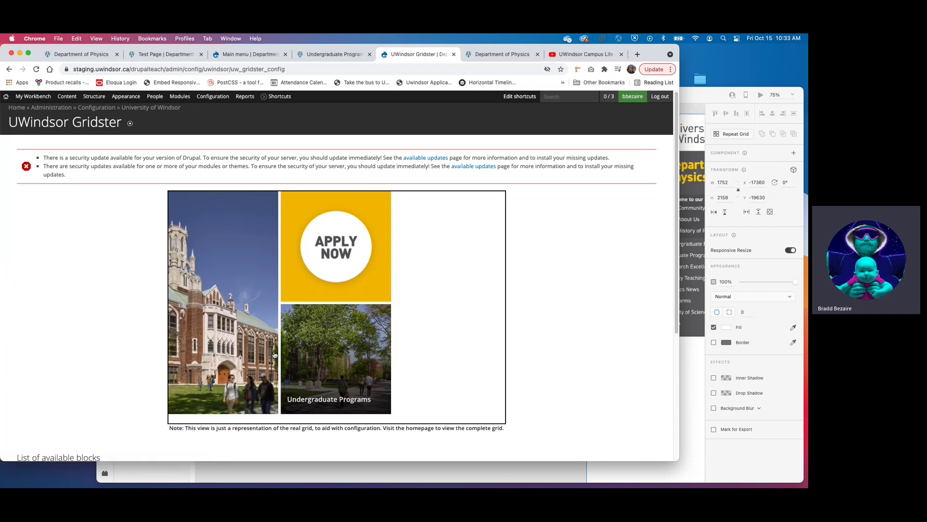
{"action": "left_click_drag", "start_coordinate": [218, 297], "coordinate": [262, 339]}
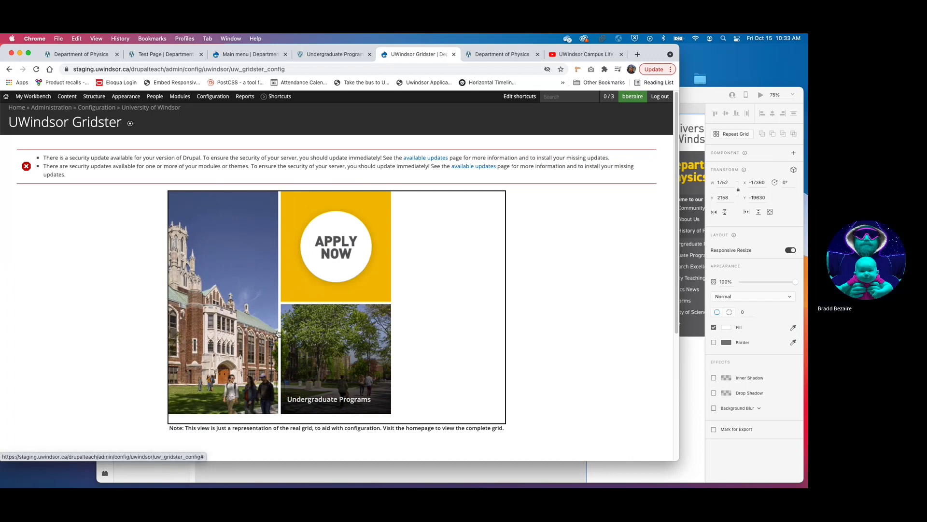
{"action": "scroll", "coordinate": [128, 295], "scroll_direction": "down", "scroll_amount": 5}
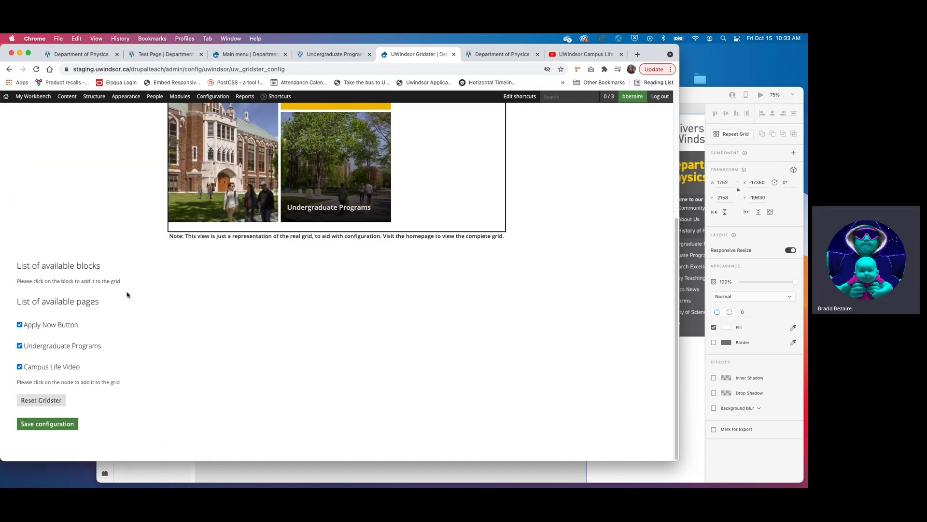
{"action": "left_click", "coordinate": [39, 424]}
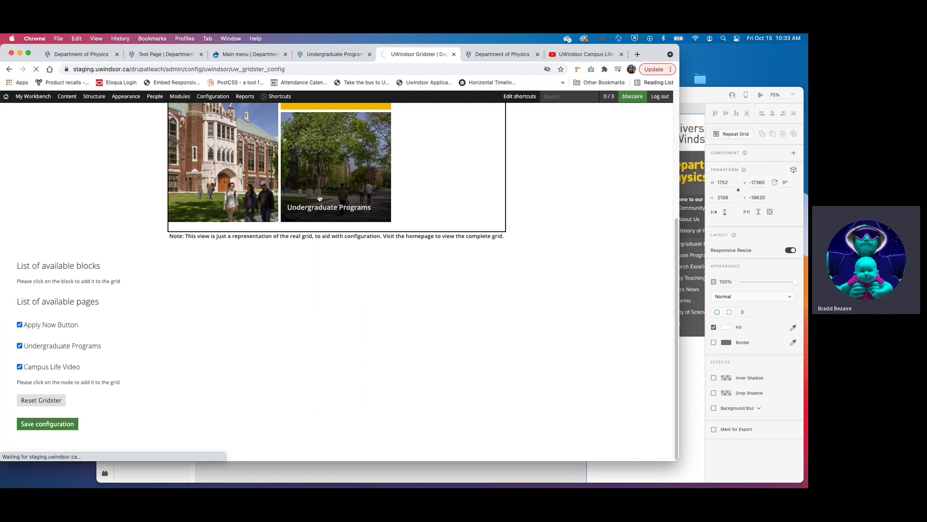
Reload the Department of Physics home page and examine the updated tile grid
{"action": "left_click", "coordinate": [502, 54]}
{"action": "mouse_move", "coordinate": [3, 100]}
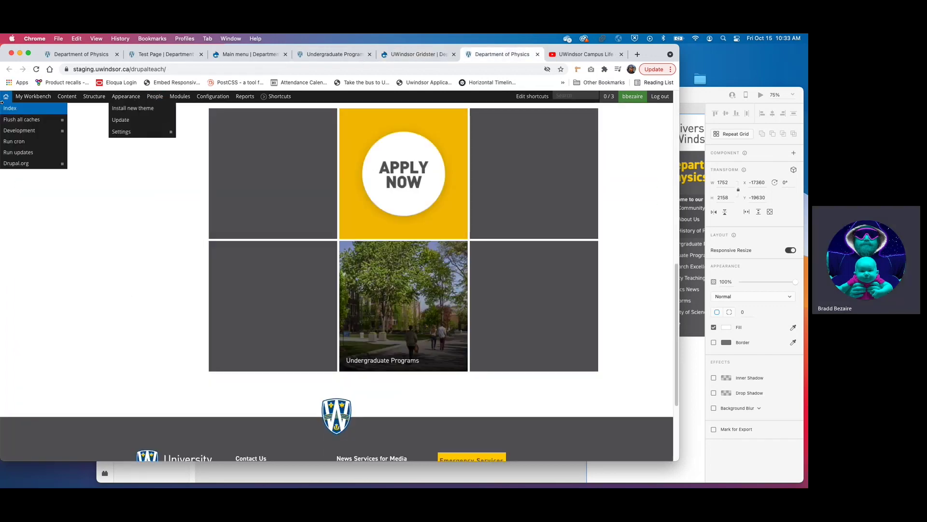
{"action": "left_click", "coordinate": [36, 70]}
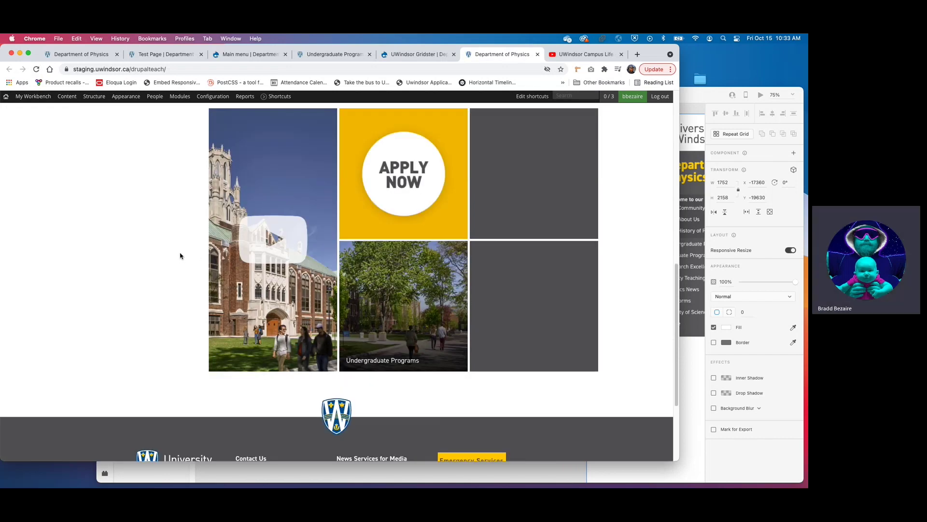
{"action": "scroll", "coordinate": [181, 270], "scroll_direction": "up", "scroll_amount": 3}
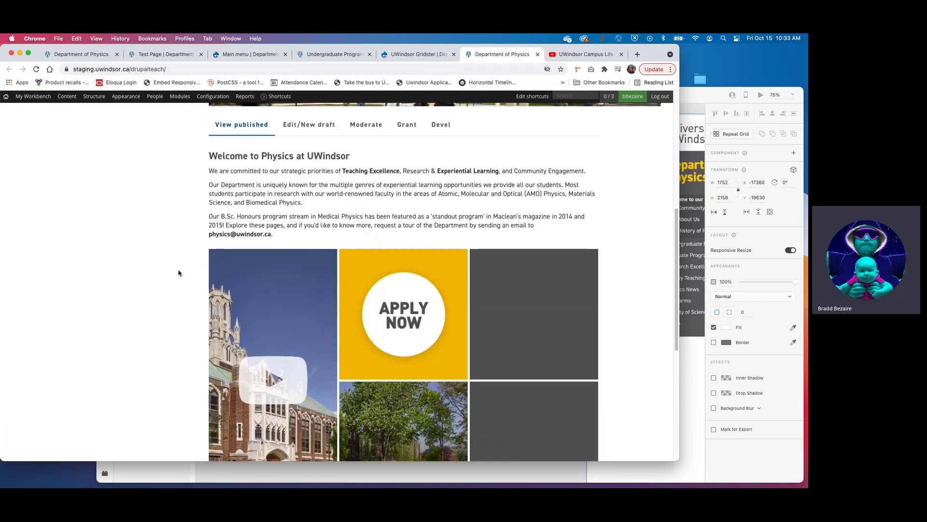
{"action": "scroll", "coordinate": [181, 273], "scroll_direction": "down", "scroll_amount": 2}
Play the Campus Life video from its home page tile with the sound muted, and close the player
{"action": "left_click", "coordinate": [265, 306]}
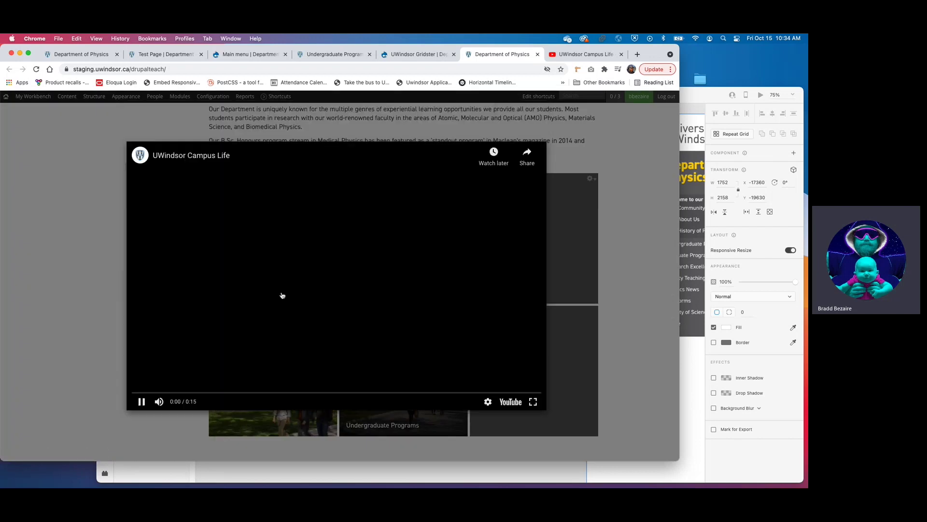
{"action": "left_click", "coordinate": [159, 401]}
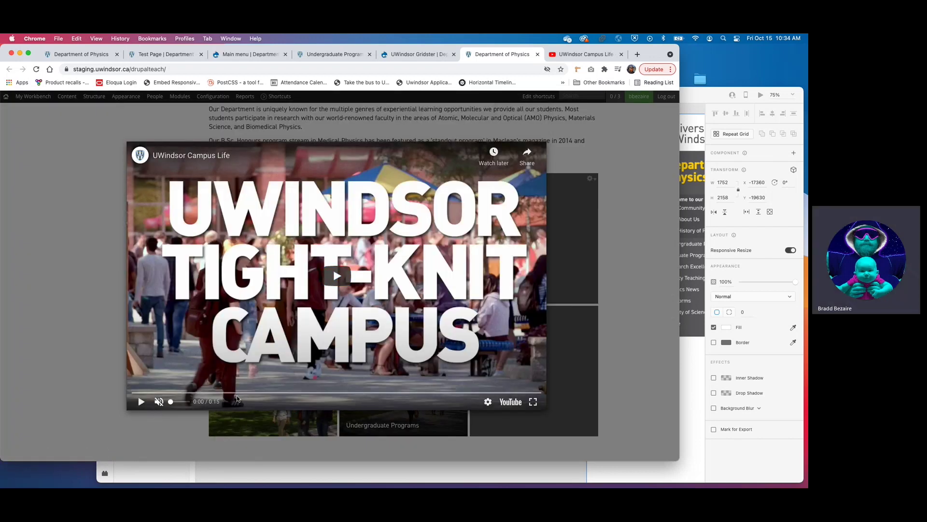
{"action": "left_click", "coordinate": [141, 401]}
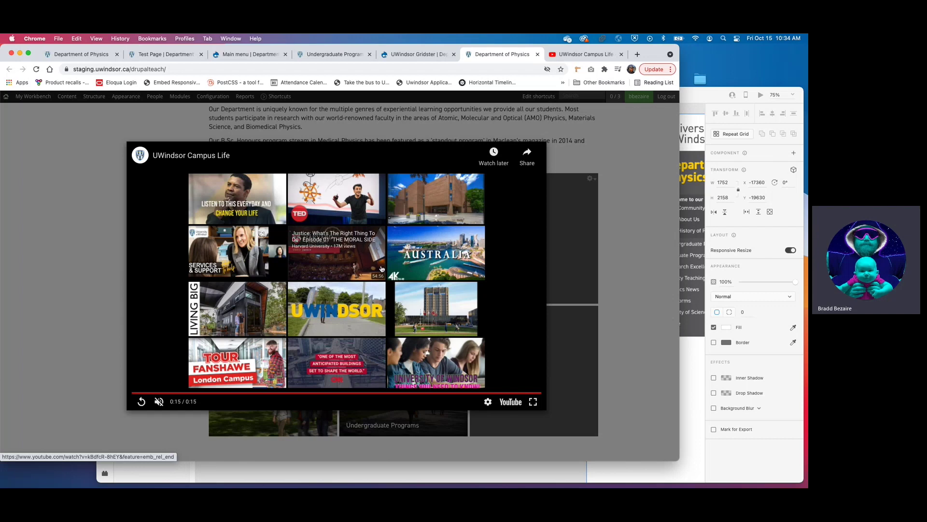
{"action": "left_click", "coordinate": [48, 257]}
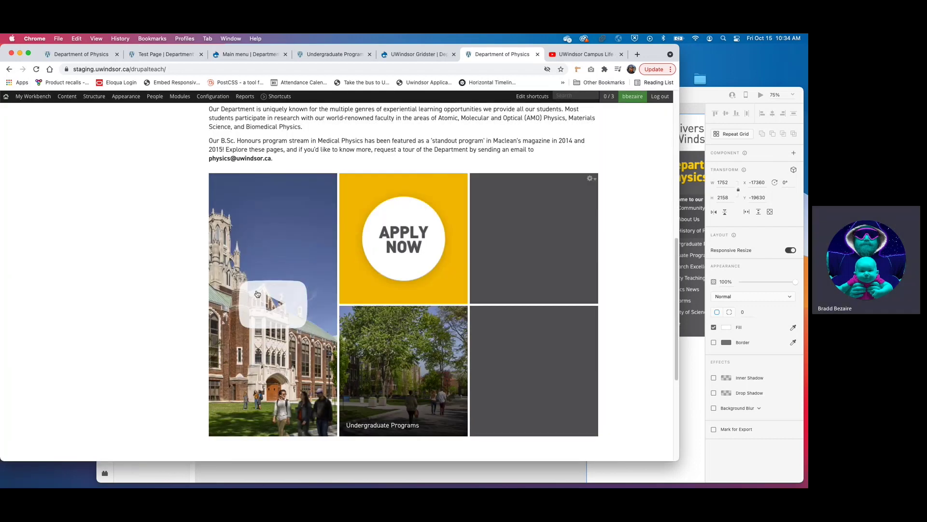
Reopen the Campus Life video player from its tile twice, dismissing it each time
{"action": "left_click", "coordinate": [288, 302]}
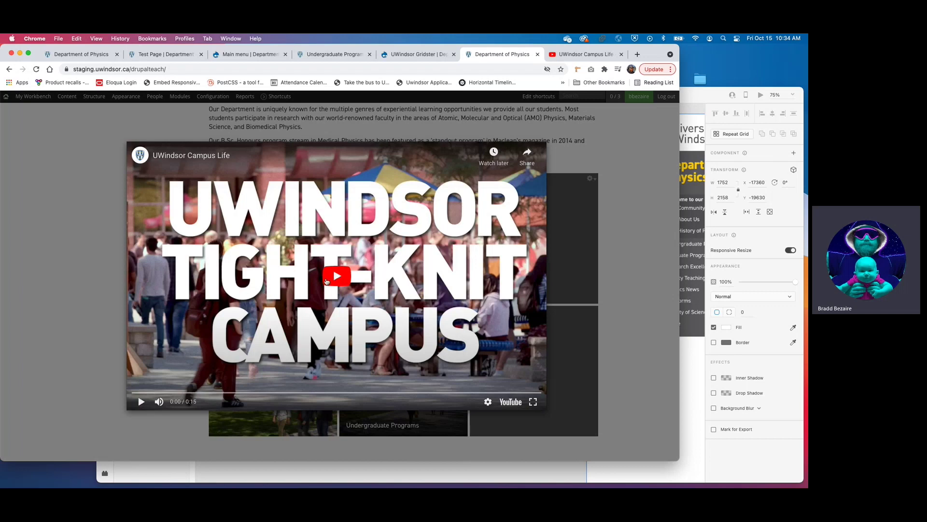
{"action": "left_click", "coordinate": [78, 286]}
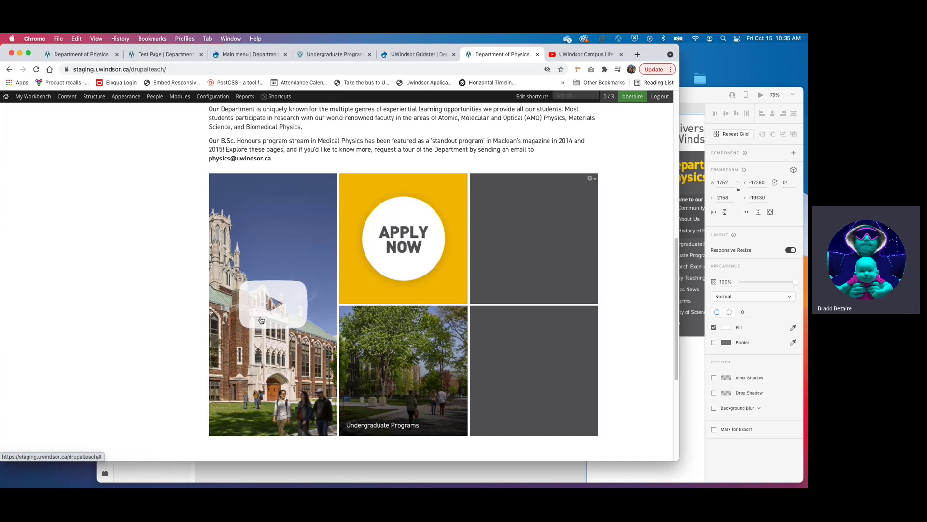
{"action": "left_click", "coordinate": [246, 290]}
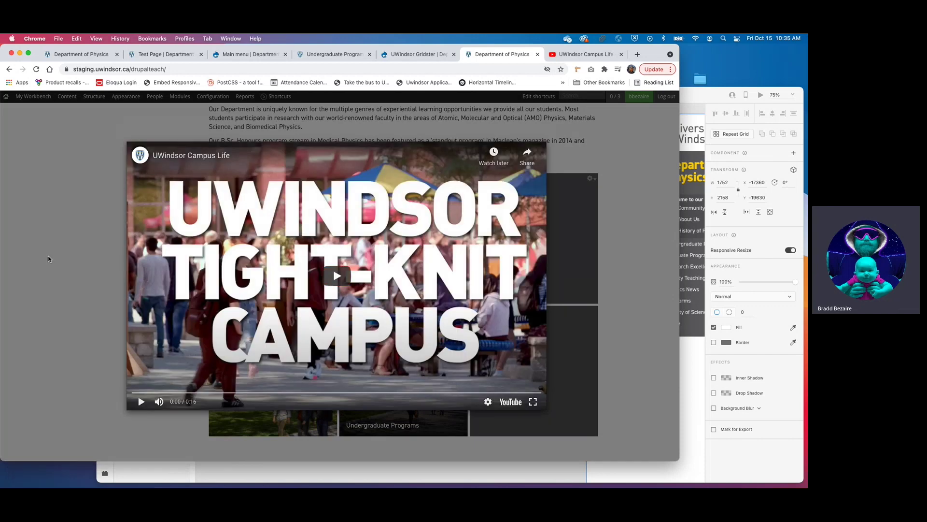
{"action": "left_click", "coordinate": [95, 237]}
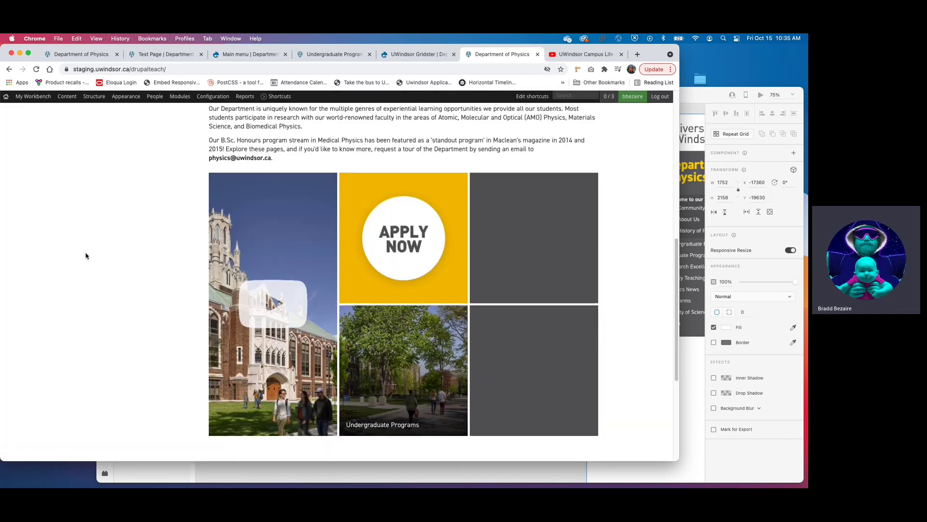
Compare the empty grid spaces with the Meet your profs tile in the XD mockup, and return to the home page in Chrome
{"action": "scroll", "coordinate": [86, 256], "scroll_direction": "down", "scroll_amount": 2}
{"action": "scroll", "coordinate": [86, 255], "scroll_direction": "up", "scroll_amount": 2}
{"action": "scroll", "coordinate": [86, 256], "scroll_direction": "down", "scroll_amount": 1}
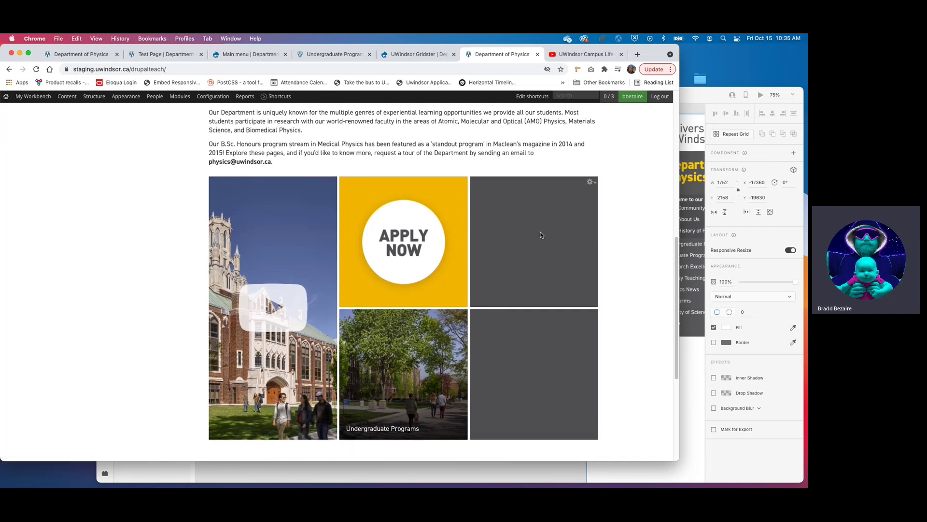
{"action": "left_click", "coordinate": [685, 360]}
{"action": "scroll", "coordinate": [453, 277], "scroll_direction": "right", "scroll_amount": 3}
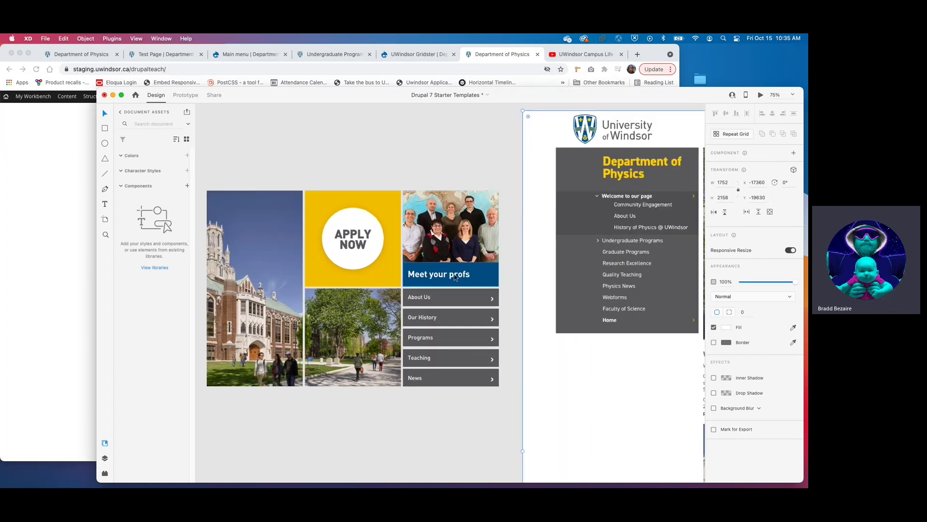
{"action": "double_click", "coordinate": [425, 279]}
{"action": "key", "text": "Escape"}
{"action": "left_click", "coordinate": [57, 232]}
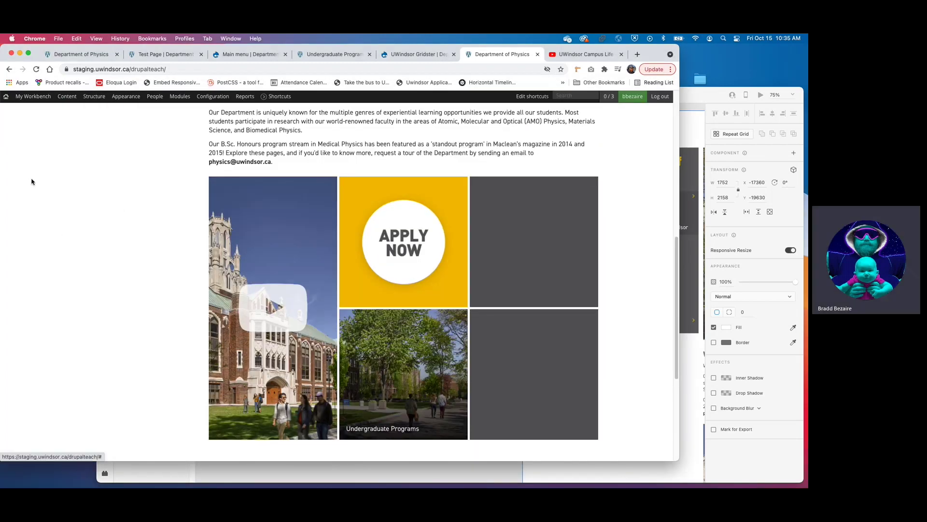
Start a new FrontPage Grid Item and title it "Meet your profs"
{"action": "scroll", "coordinate": [120, 209], "scroll_direction": "up", "scroll_amount": 3}
{"action": "scroll", "coordinate": [120, 209], "scroll_direction": "up", "scroll_amount": 5}
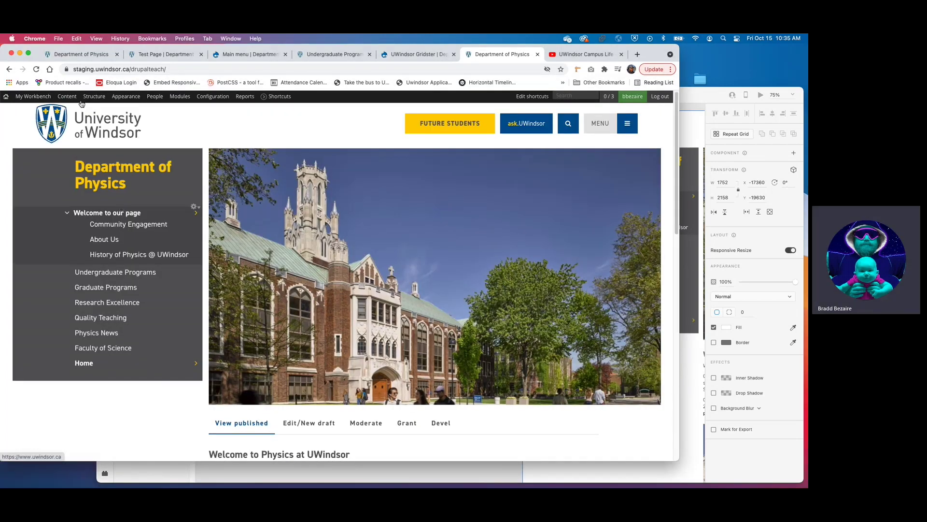
{"action": "mouse_move", "coordinate": [74, 99]}
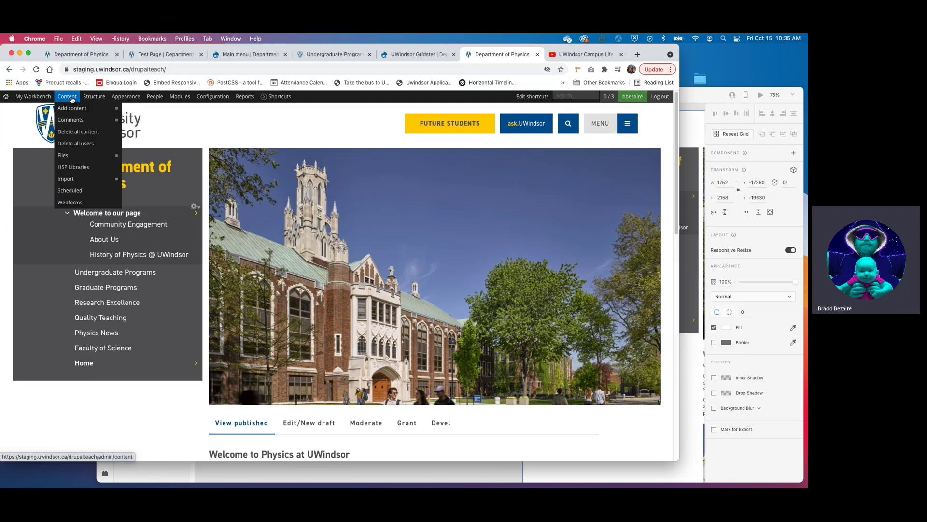
{"action": "left_click", "coordinate": [145, 121]}
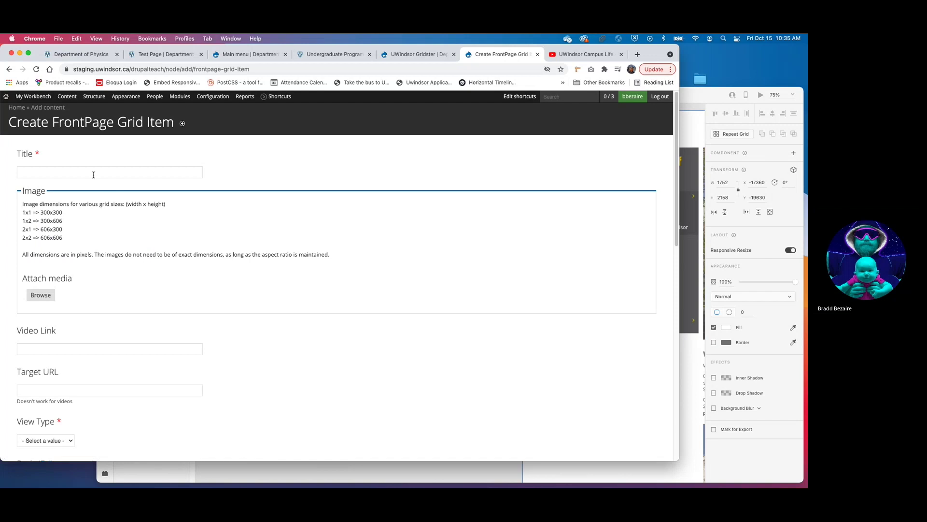
{"action": "left_click", "coordinate": [93, 172]}
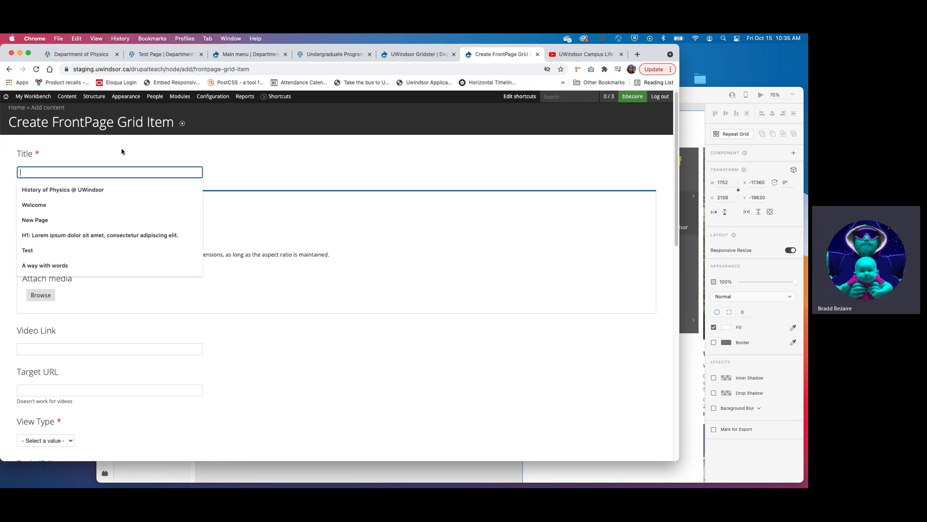
{"action": "type", "text": "Meet"}
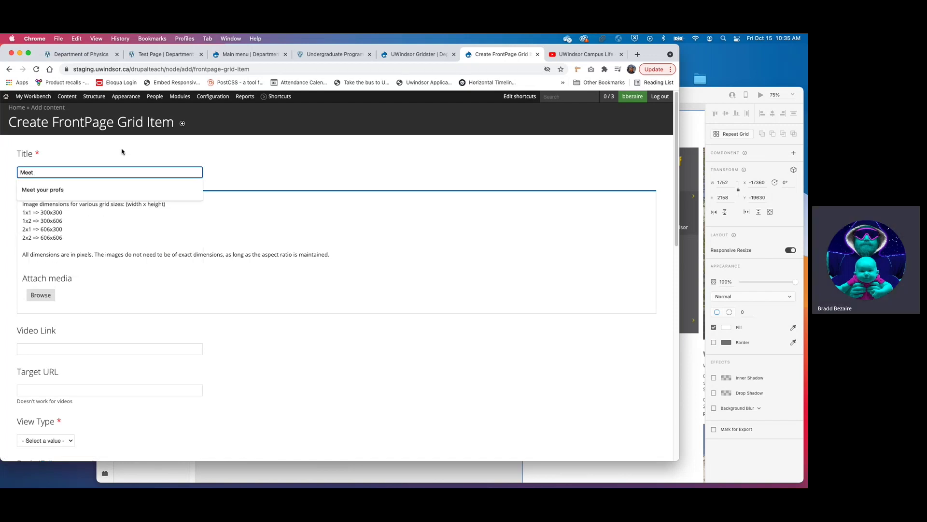
{"action": "key", "text": "Down"}
{"action": "key", "text": "Return"}
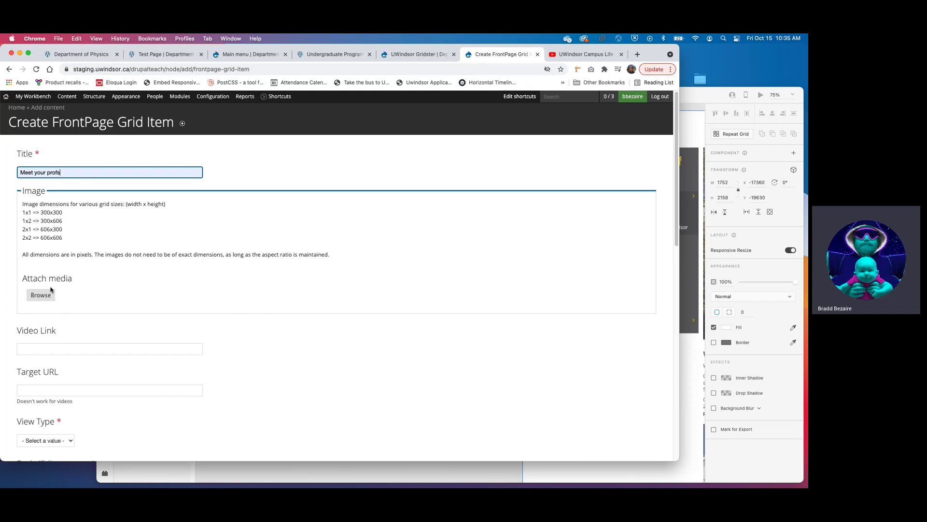
Add meet-profs-300x300.png from the Gridster folder to the media browser's upload list for the grid item's image
{"action": "left_click", "coordinate": [49, 294]}
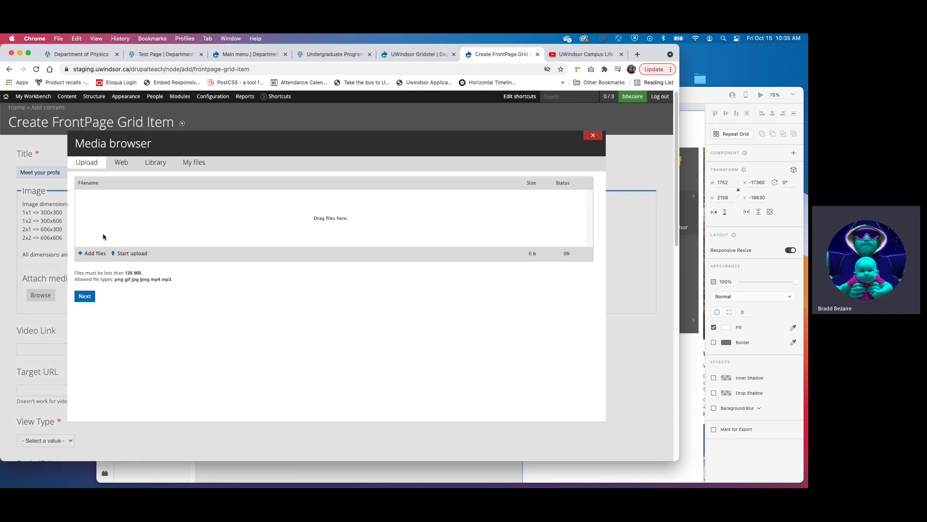
{"action": "left_click", "coordinate": [93, 255]}
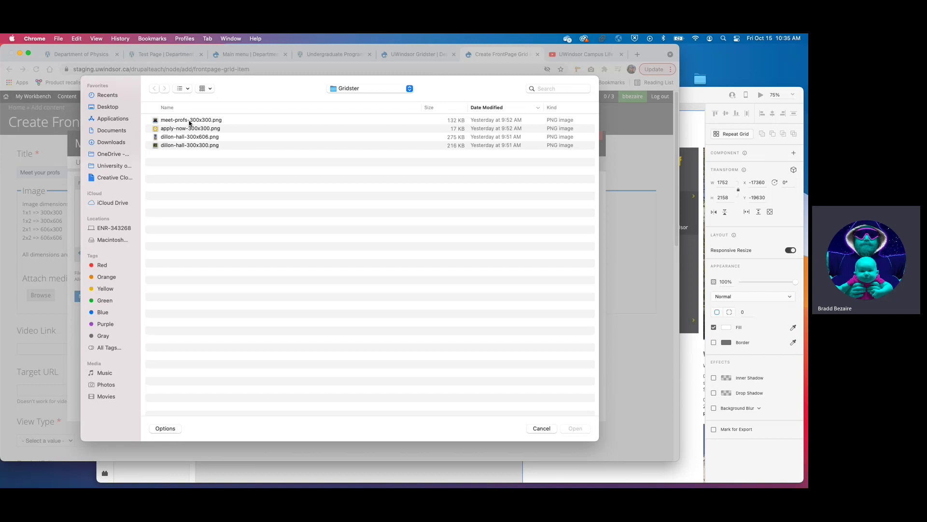
{"action": "left_click", "coordinate": [190, 122]}
{"action": "left_click", "coordinate": [575, 428]}
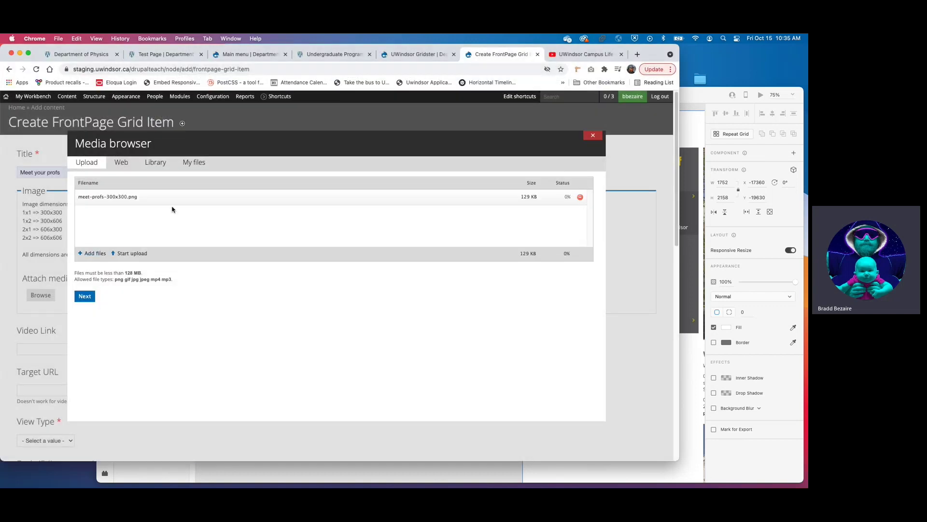
Upload the queued meet-profs-300x300.png and save it with the alt text "Meet your profs - group photo of Physics Dept. profs"
{"action": "left_click", "coordinate": [134, 255]}
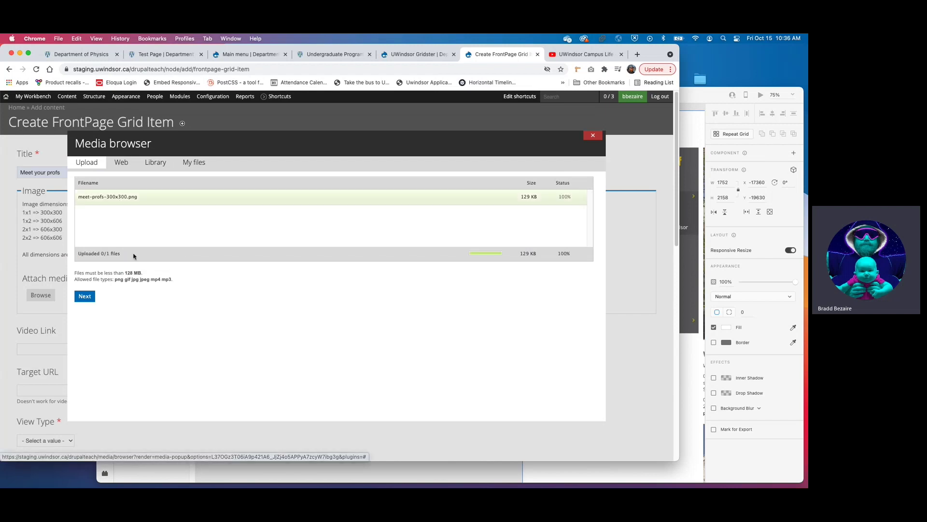
{"action": "left_click", "coordinate": [85, 298]}
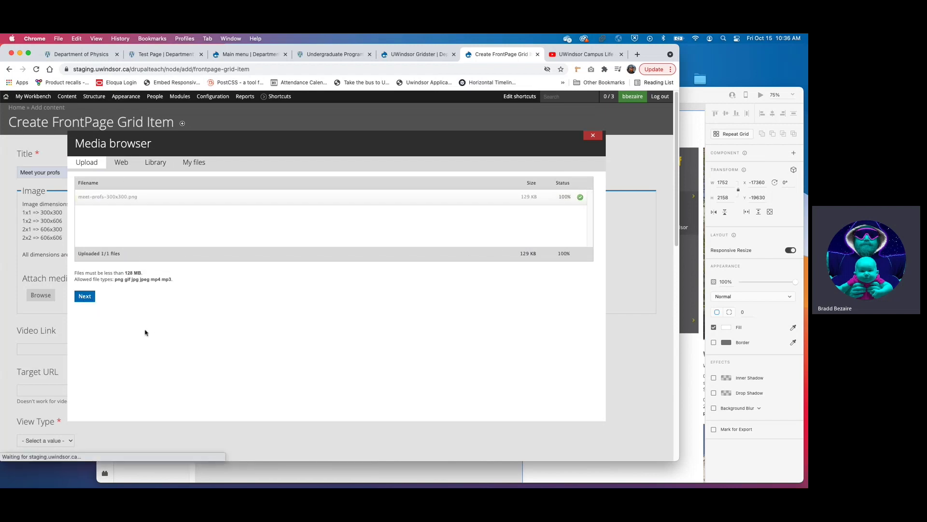
{"action": "left_click", "coordinate": [141, 295]}
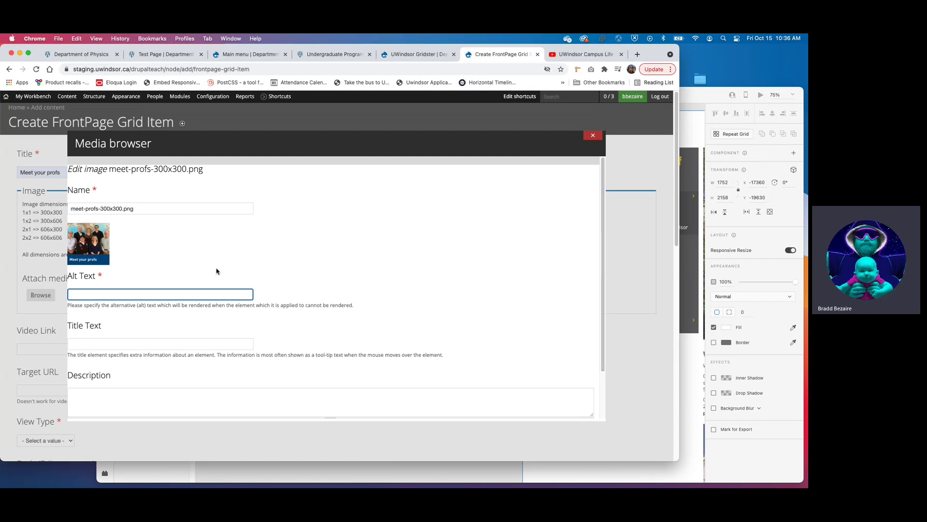
{"action": "type", "text": "M"}
{"action": "type", "text": "eet our pro"}
{"action": "type", "text": "y"}
{"action": "type", "text": "oup "}
{"action": "type", "text": "photo"}
{"action": "type", "text": "cs"}
{"action": "type", "text": " Dept. profs"}
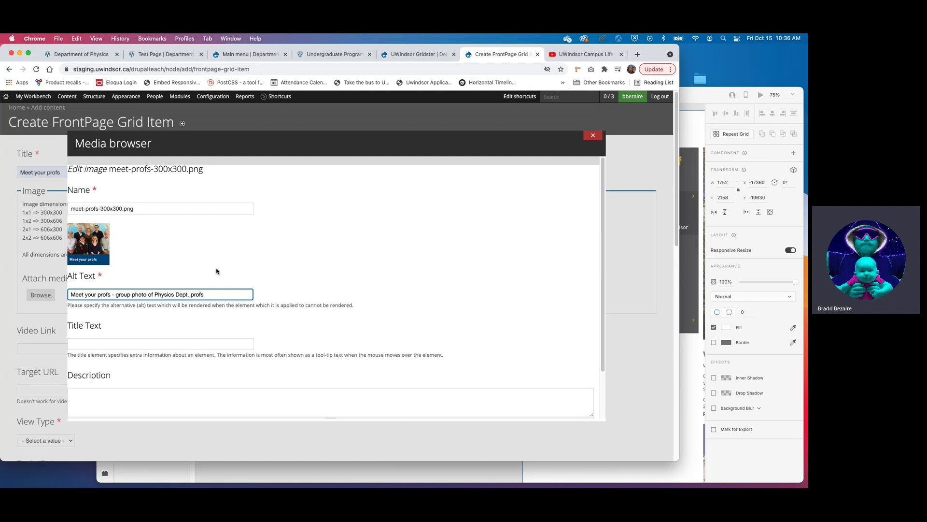
{"action": "left_click", "coordinate": [114, 296], "text": "shift"}
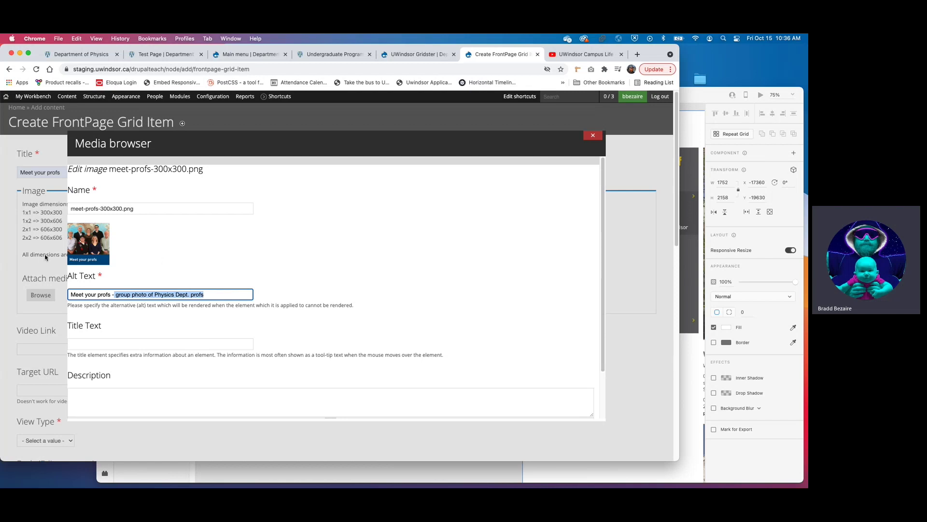
{"action": "scroll", "coordinate": [96, 223], "scroll_direction": "down", "scroll_amount": 2}
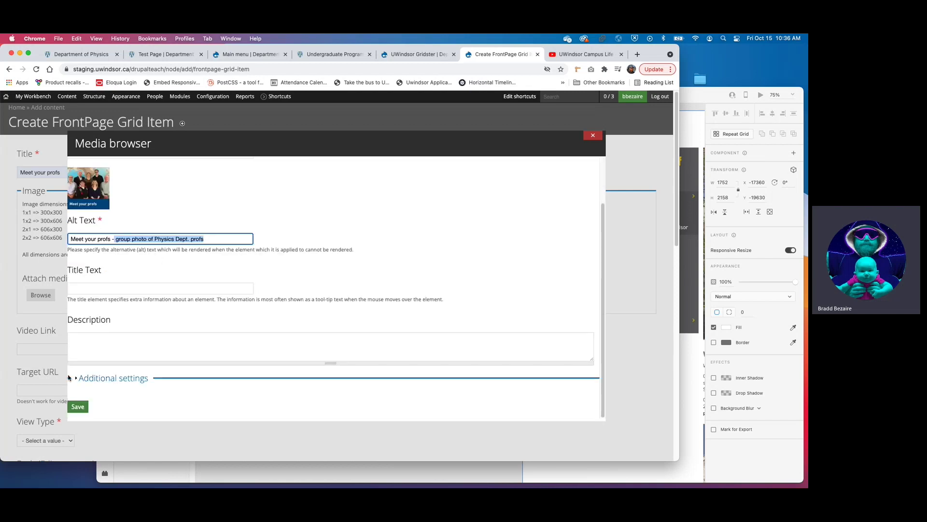
{"action": "left_click", "coordinate": [77, 405]}
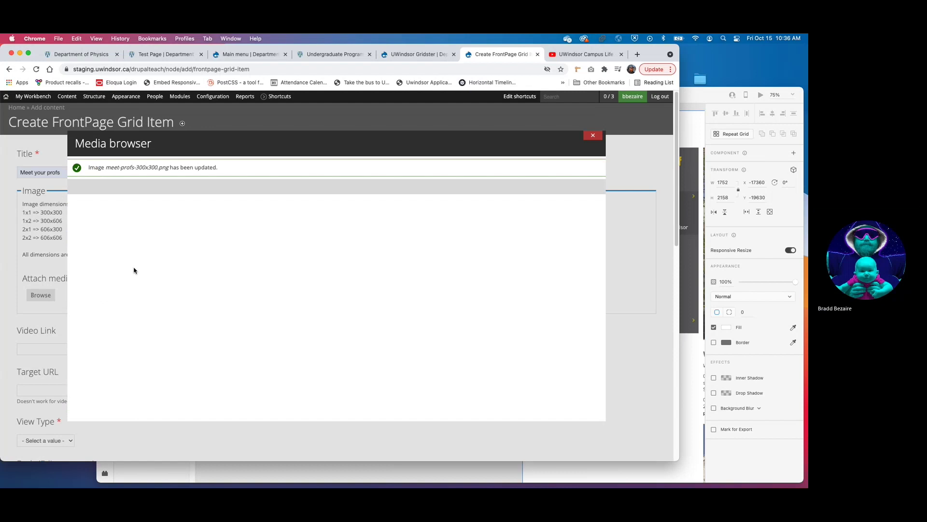
Open the Quality Teaching page in the Undergraduate Programs browser tab and copy its path, /drupalteach/324/fake-text, from the address
{"action": "scroll", "coordinate": [132, 270], "scroll_direction": "down", "scroll_amount": 3}
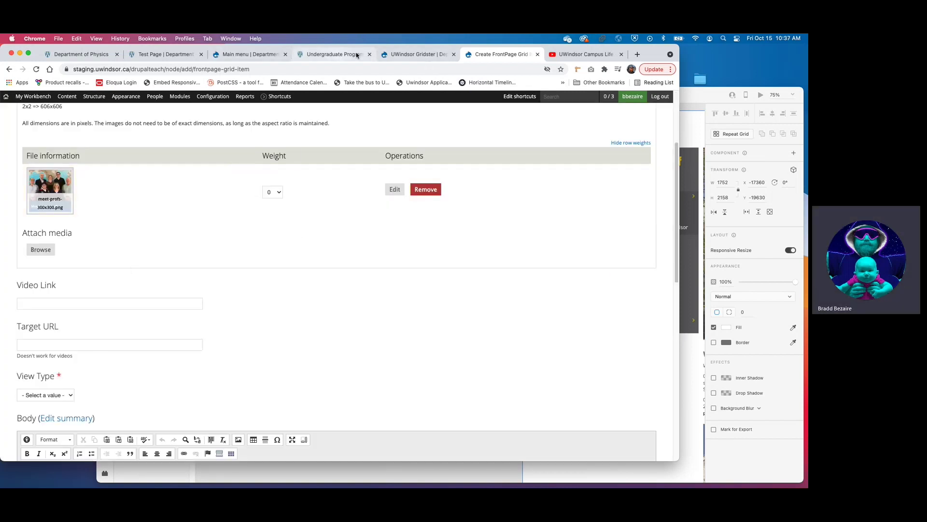
{"action": "left_click", "coordinate": [415, 57]}
{"action": "left_click", "coordinate": [334, 54]}
{"action": "left_click_drag", "start_coordinate": [149, 69], "coordinate": [284, 73]}
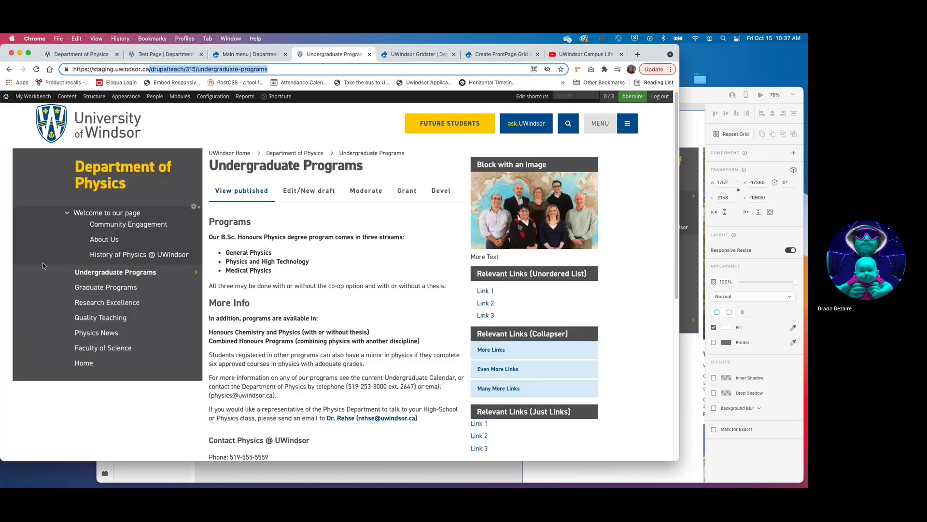
{"action": "left_click", "coordinate": [93, 321]}
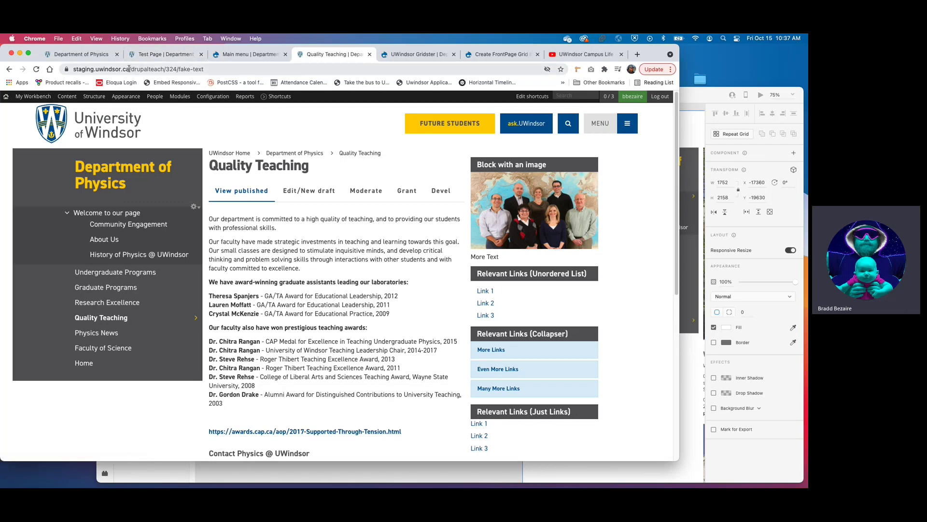
{"action": "left_click_drag", "start_coordinate": [129, 69], "coordinate": [236, 69]}
{"action": "key", "text": "super+c"}
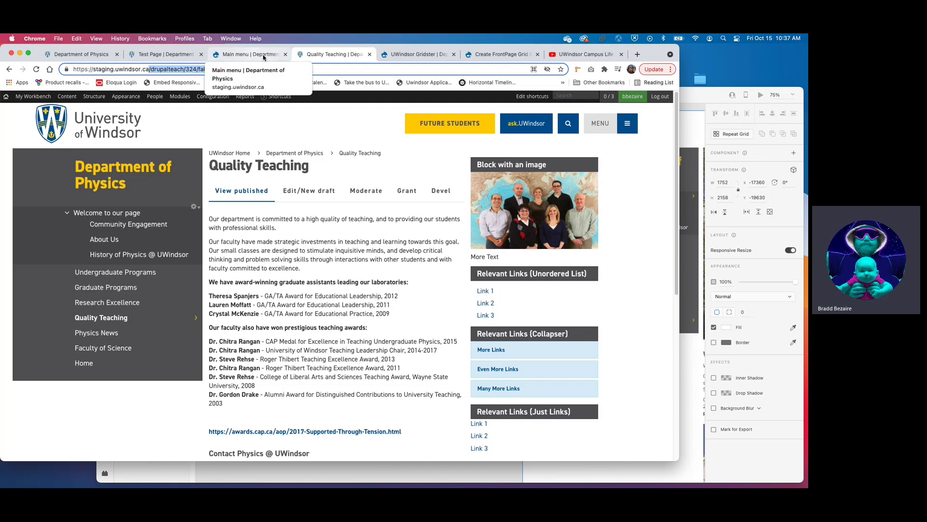
Return to the new grid item form and set its Target URL to the copied path /drupalteach/324/fake-text
{"action": "left_click", "coordinate": [405, 55]}
{"action": "left_click_drag", "start_coordinate": [502, 54], "coordinate": [416, 54]}
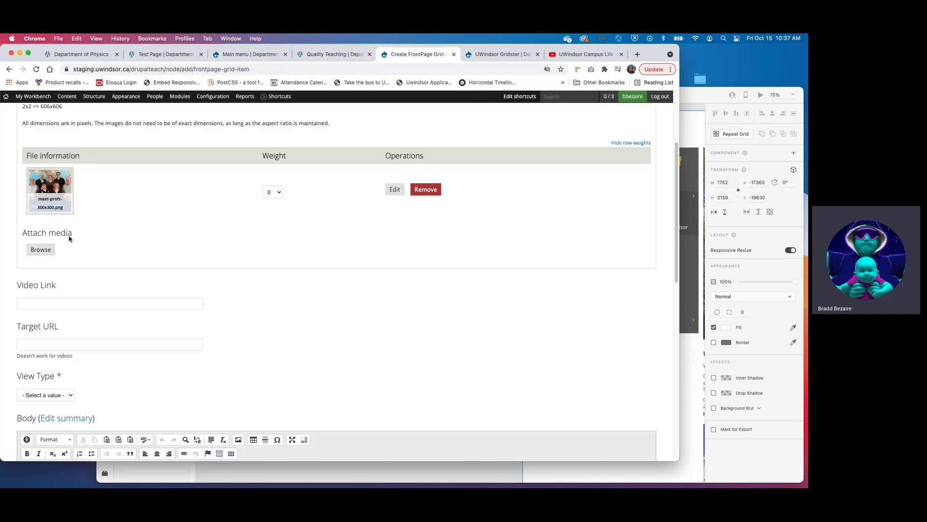
{"action": "left_click", "coordinate": [22, 342]}
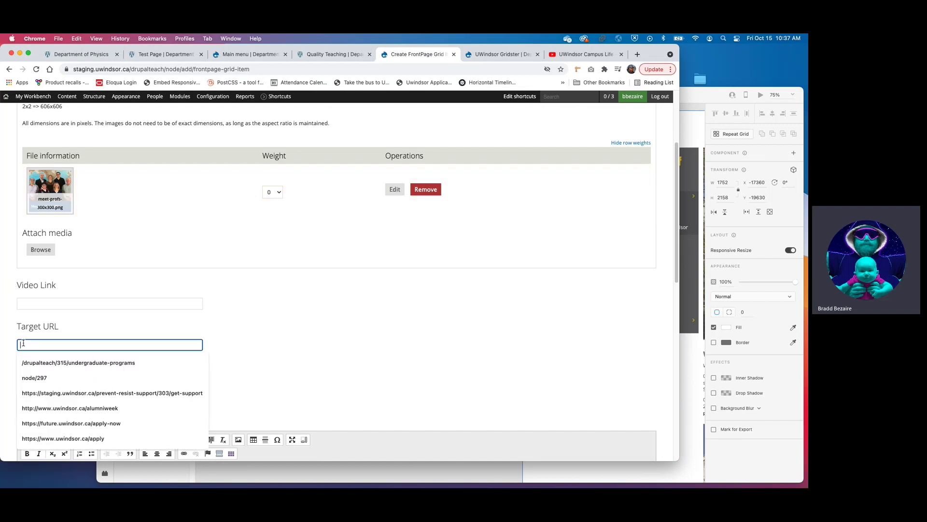
{"action": "key", "text": "super+v"}
Set the grid item's View Type to Image, review the form's entries, and save the item
{"action": "scroll", "coordinate": [177, 360], "scroll_direction": "down", "scroll_amount": 3}
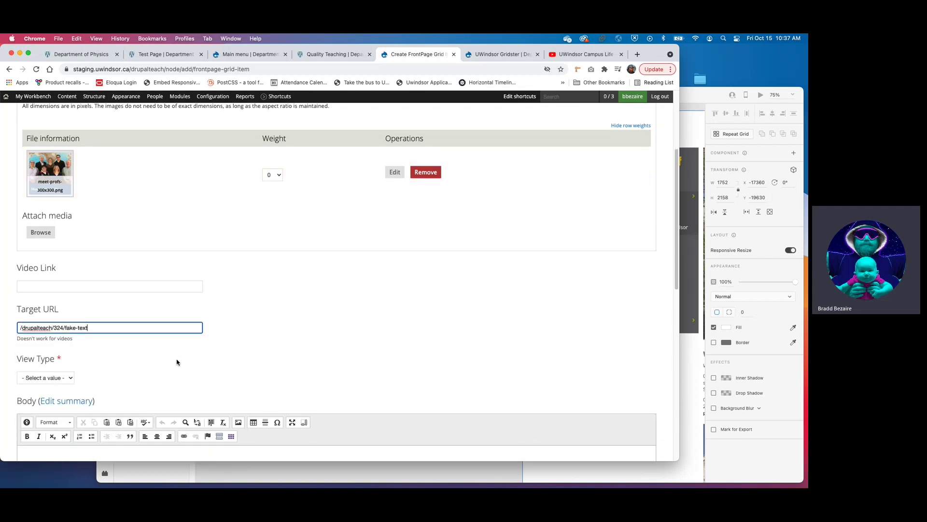
{"action": "left_click", "coordinate": [46, 320]}
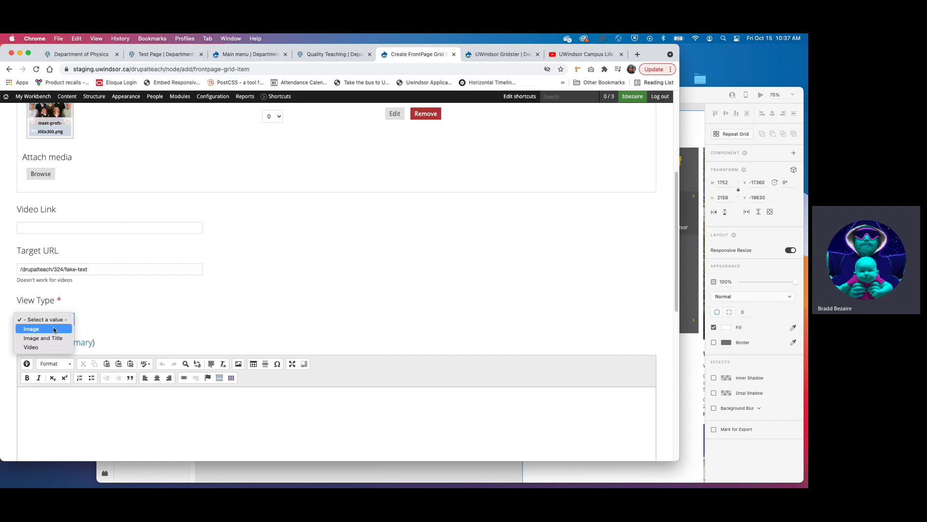
{"action": "left_click", "coordinate": [59, 329]}
{"action": "scroll", "coordinate": [74, 182], "scroll_direction": "down", "scroll_amount": 1}
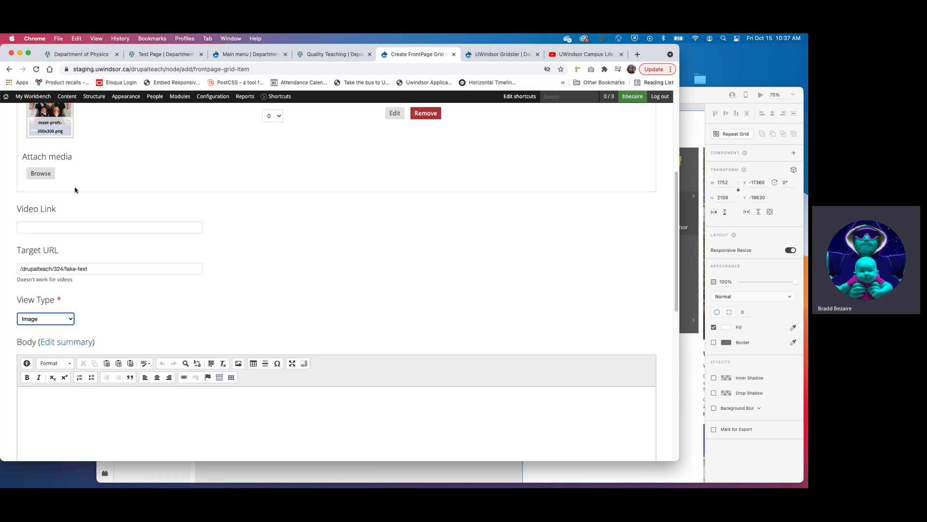
{"action": "scroll", "coordinate": [74, 218], "scroll_direction": "up", "scroll_amount": 8}
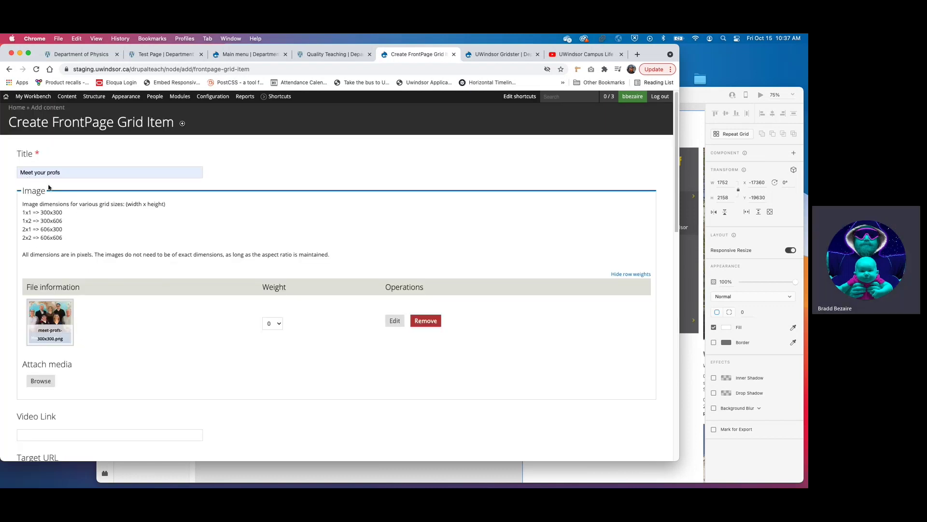
{"action": "scroll", "coordinate": [48, 187], "scroll_direction": "down", "scroll_amount": 8}
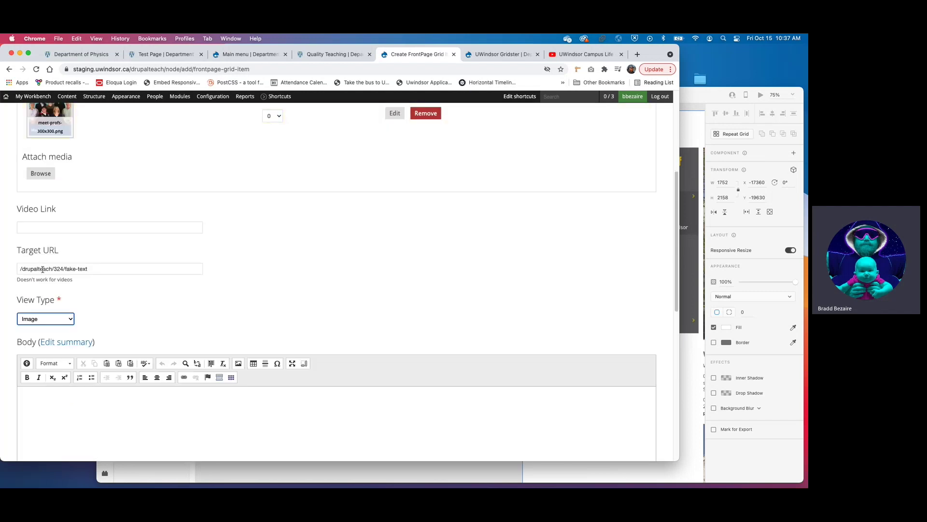
{"action": "scroll", "coordinate": [40, 304], "scroll_direction": "down", "scroll_amount": 1}
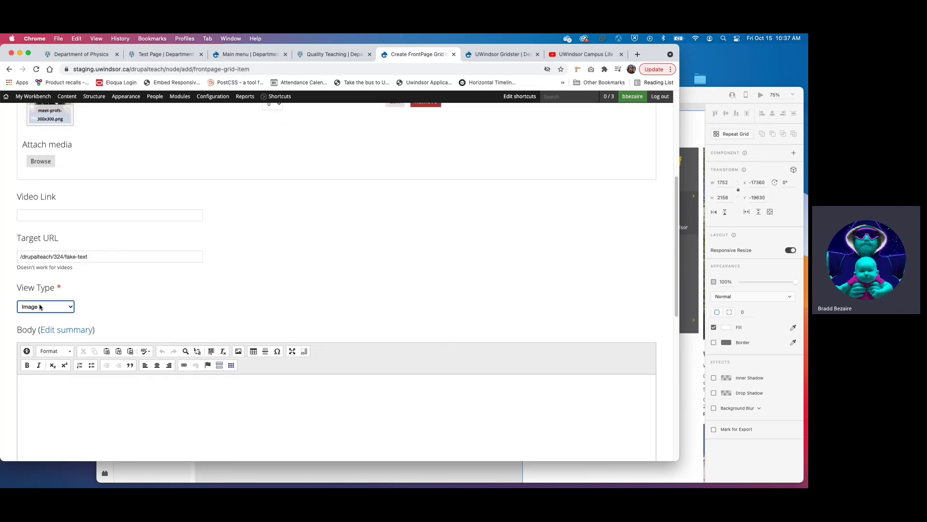
{"action": "scroll", "coordinate": [32, 309], "scroll_direction": "down", "scroll_amount": 16}
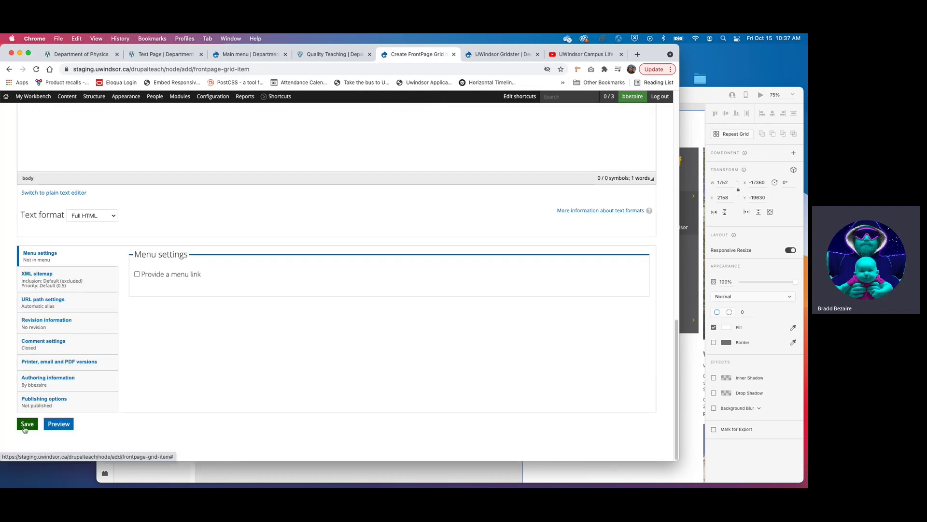
{"action": "left_click", "coordinate": [26, 424]}
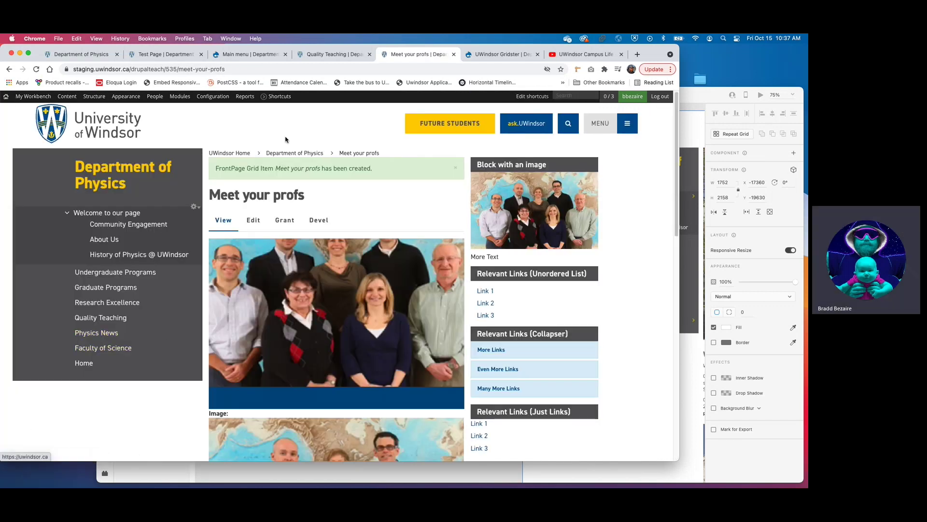
Add the Meet your profs page to the grid in the UWindsor Gridster configuration and save the configuration
{"action": "mouse_move", "coordinate": [214, 96]}
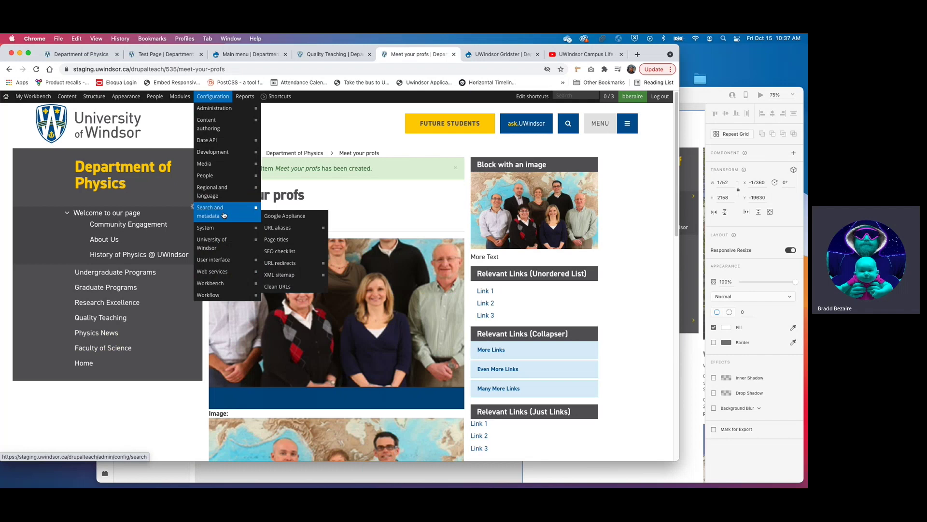
{"action": "mouse_move", "coordinate": [231, 246]}
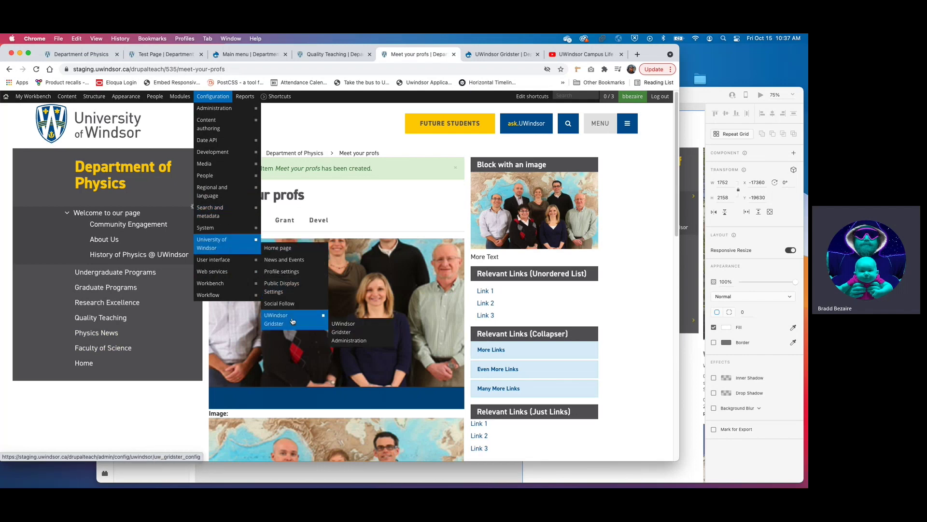
{"action": "left_click", "coordinate": [291, 323]}
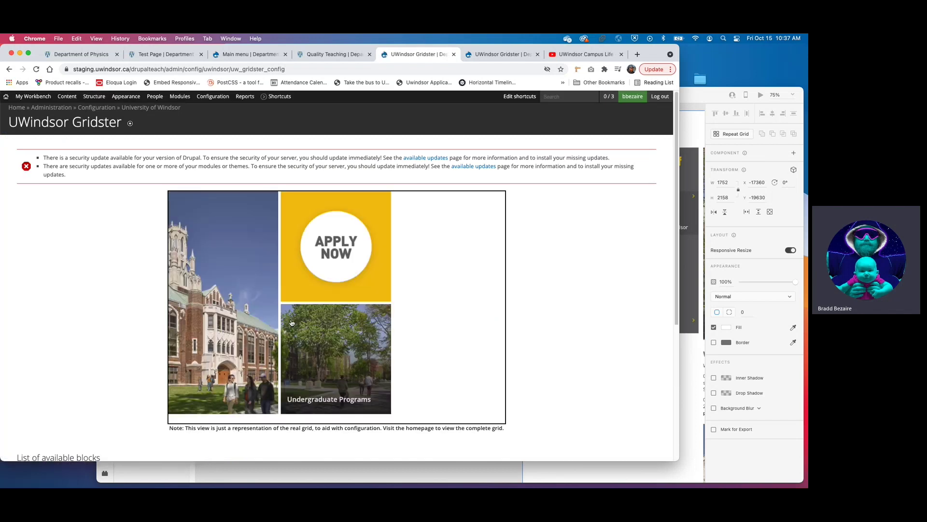
{"action": "scroll", "coordinate": [140, 315], "scroll_direction": "down", "scroll_amount": 3}
{"action": "scroll", "coordinate": [25, 396], "scroll_direction": "down", "scroll_amount": 1}
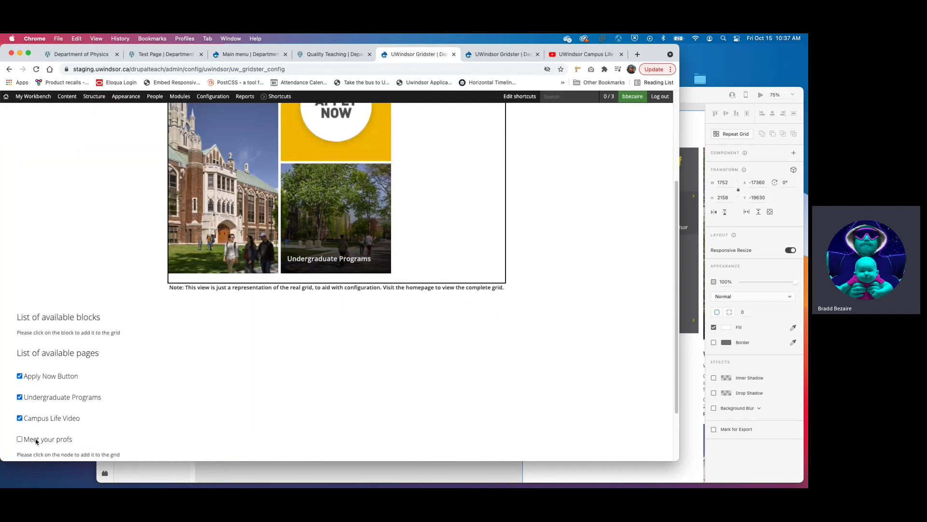
{"action": "left_click", "coordinate": [35, 441]}
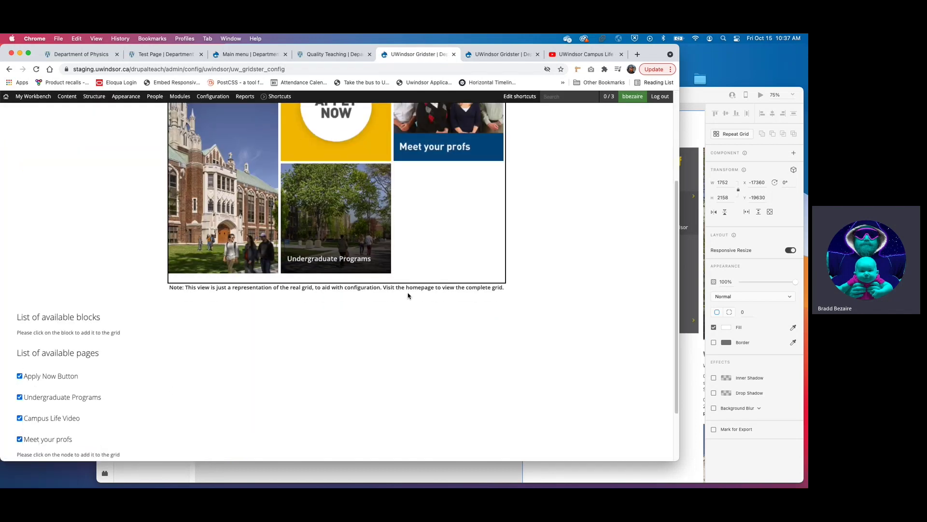
{"action": "scroll", "coordinate": [408, 296], "scroll_direction": "up", "scroll_amount": 4}
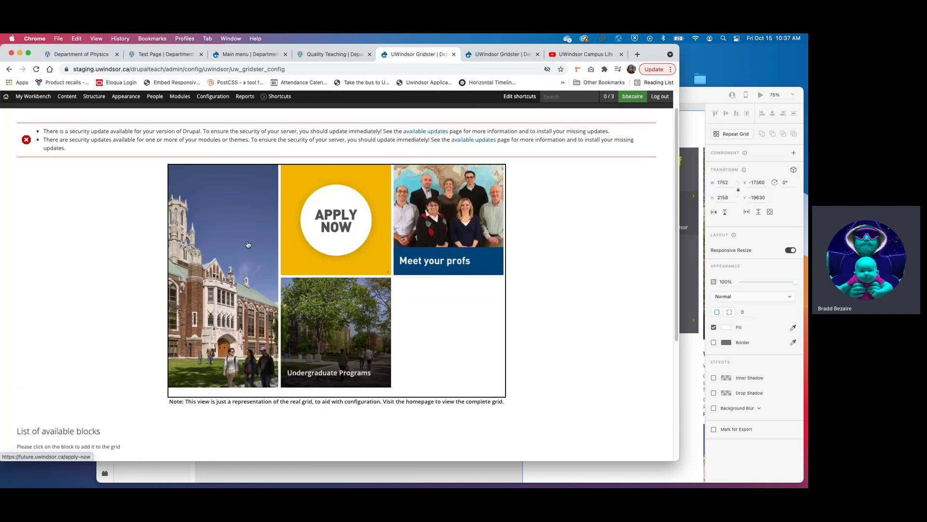
{"action": "scroll", "coordinate": [94, 260], "scroll_direction": "down", "scroll_amount": 5}
{"action": "left_click", "coordinate": [47, 424]}
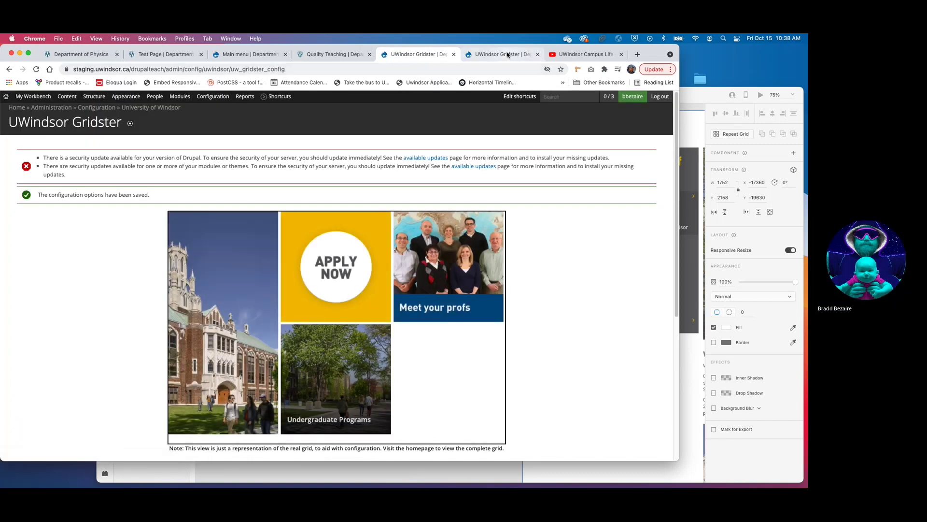
Check the Meet your profs tile on the site's home page and test its link in a separate browser tab, closing that tab
{"action": "key", "text": "ctrl+Tab"}
{"action": "scroll", "coordinate": [2, 77], "scroll_direction": "down", "scroll_amount": 5}
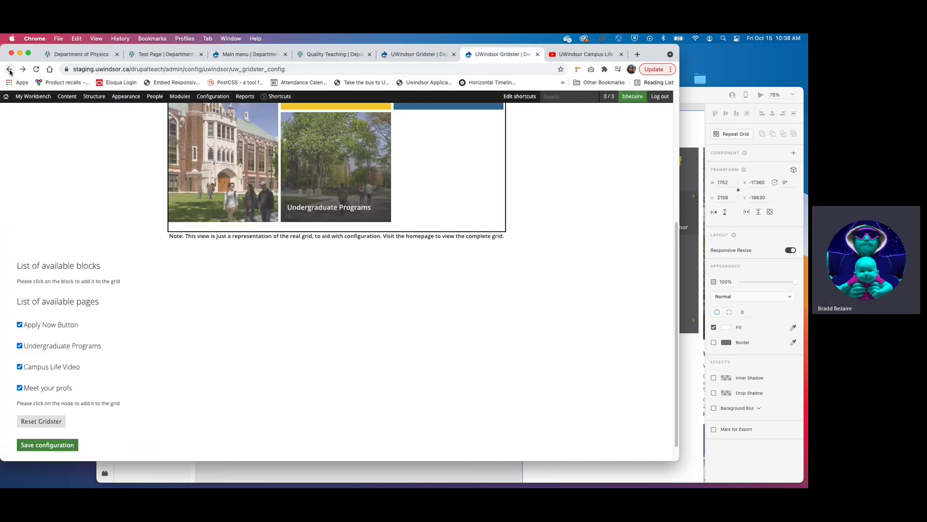
{"action": "left_click", "coordinate": [9, 99]}
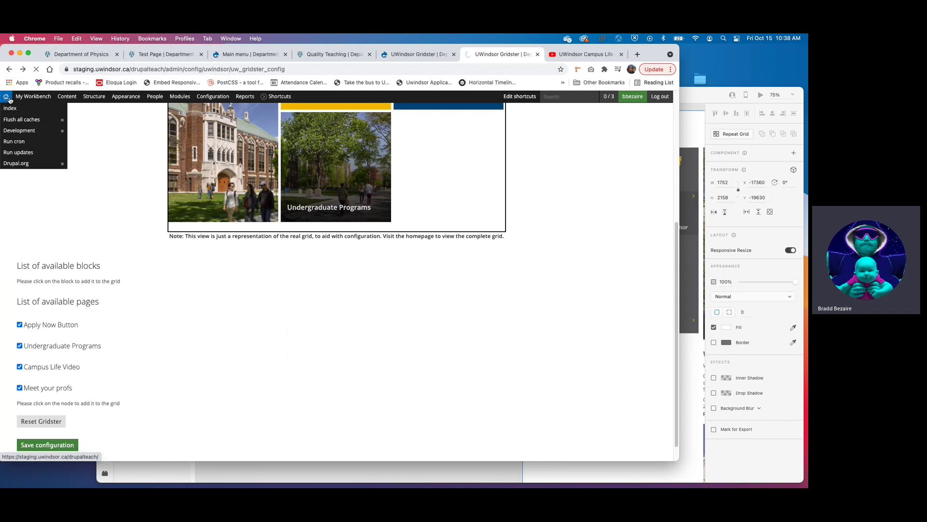
{"action": "scroll", "coordinate": [421, 292], "scroll_direction": "down", "scroll_amount": 10}
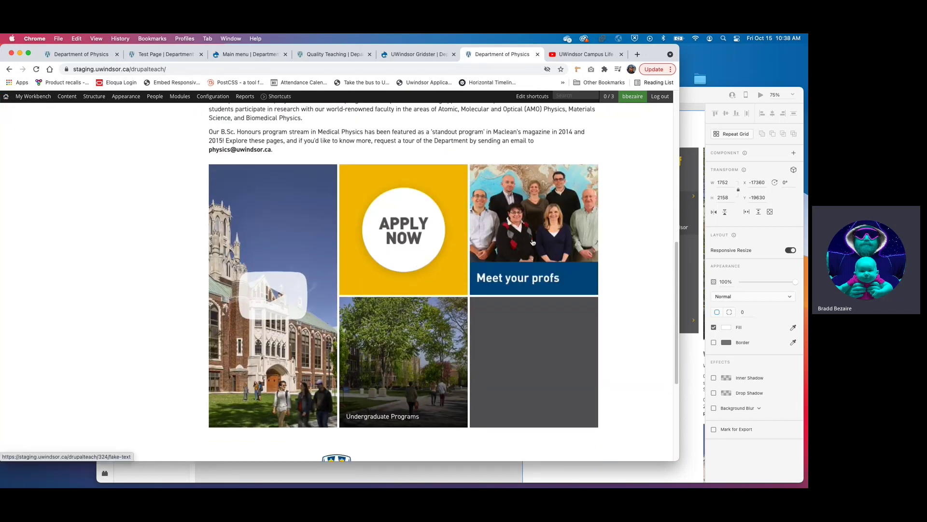
{"action": "right_click", "coordinate": [525, 243]}
{"action": "left_click", "coordinate": [556, 245]}
{"action": "left_click", "coordinate": [514, 55]}
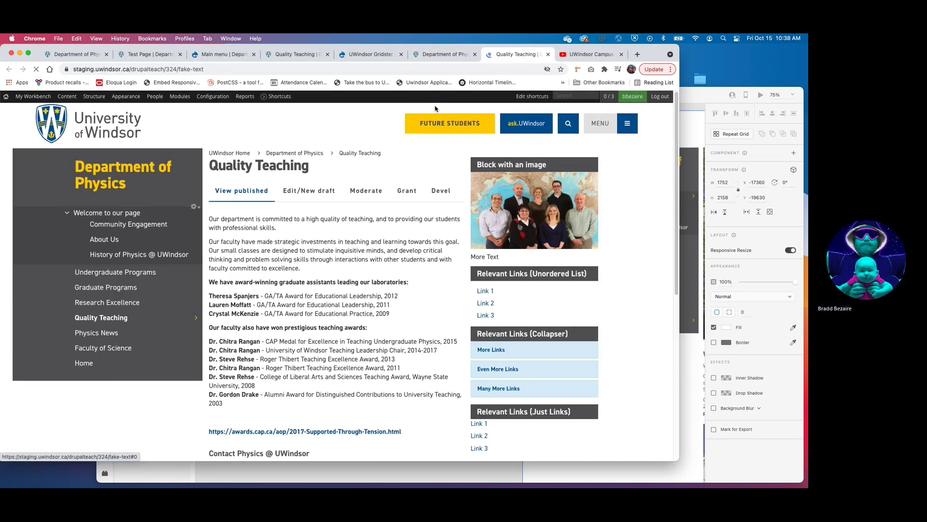
{"action": "key", "text": "super+w"}
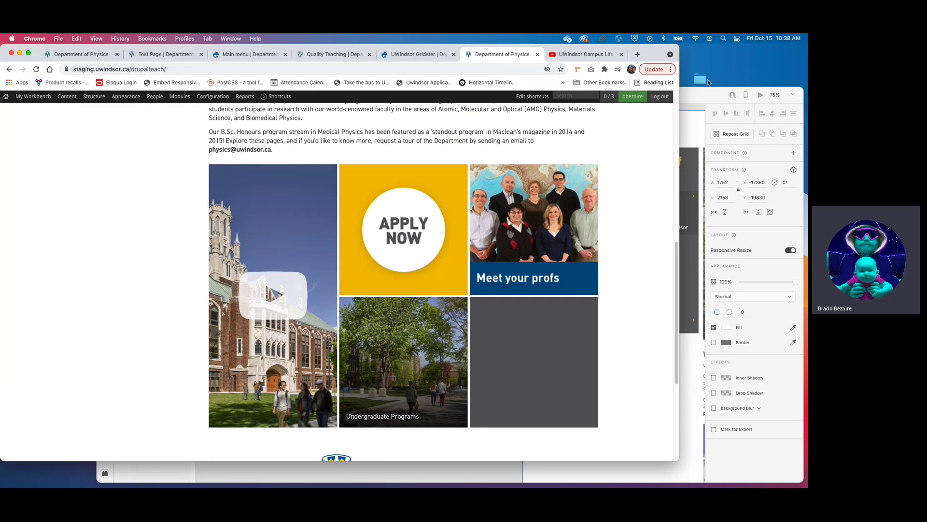
Compare the remaining empty grid space with the stacked link buttons in the XD mockup, and return to the home page in Chrome
{"action": "left_click", "coordinate": [706, 96]}
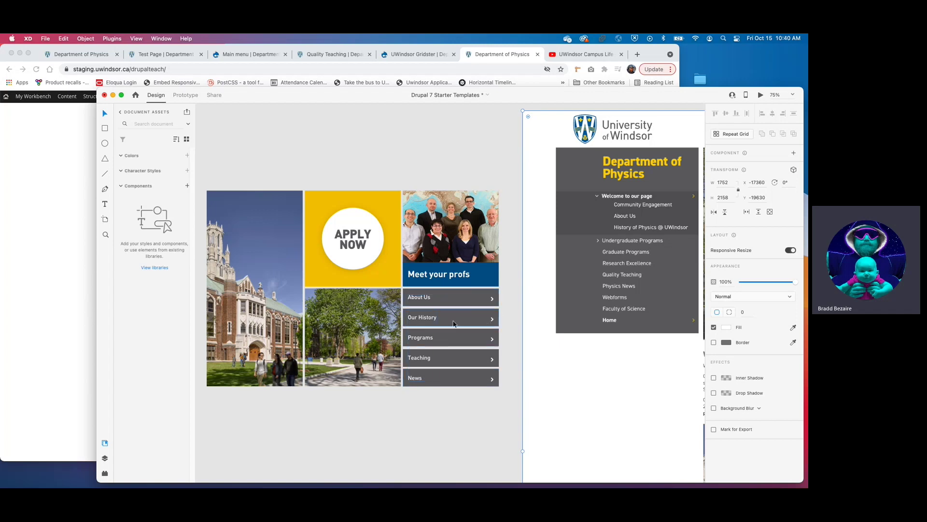
{"action": "left_click", "coordinate": [45, 253]}
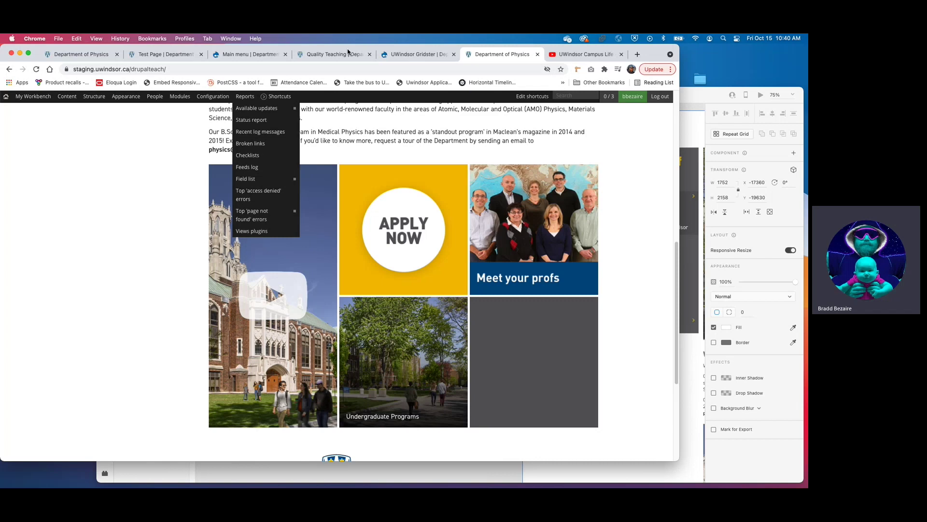
Create and save a menu titled Gridster Menu with the description "Menu that lives inside of the home page Gridster"
{"action": "left_click", "coordinate": [394, 55]}
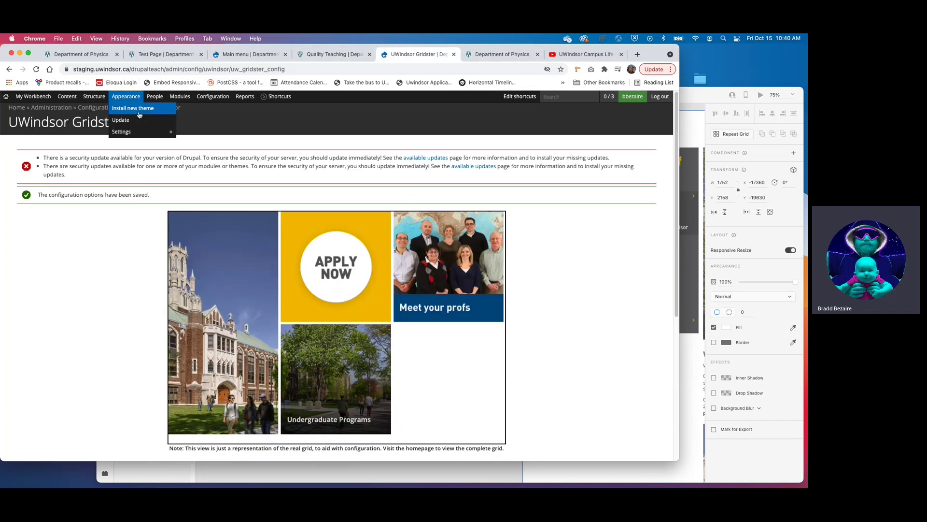
{"action": "mouse_move", "coordinate": [92, 101]}
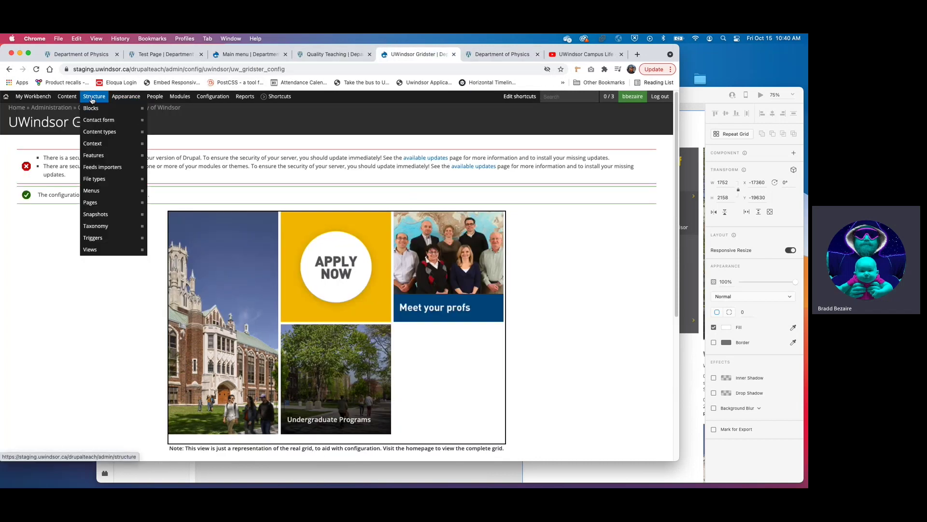
{"action": "mouse_move", "coordinate": [87, 192]}
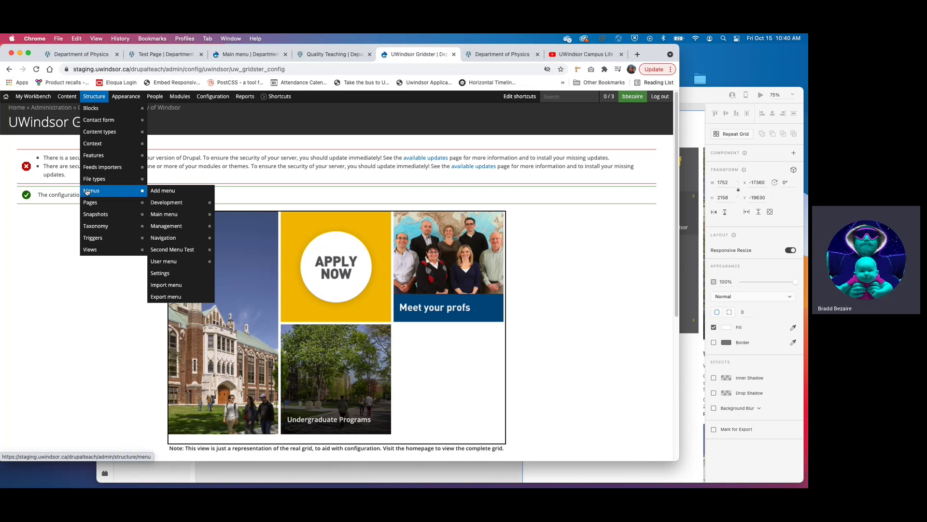
{"action": "left_click", "coordinate": [155, 191]}
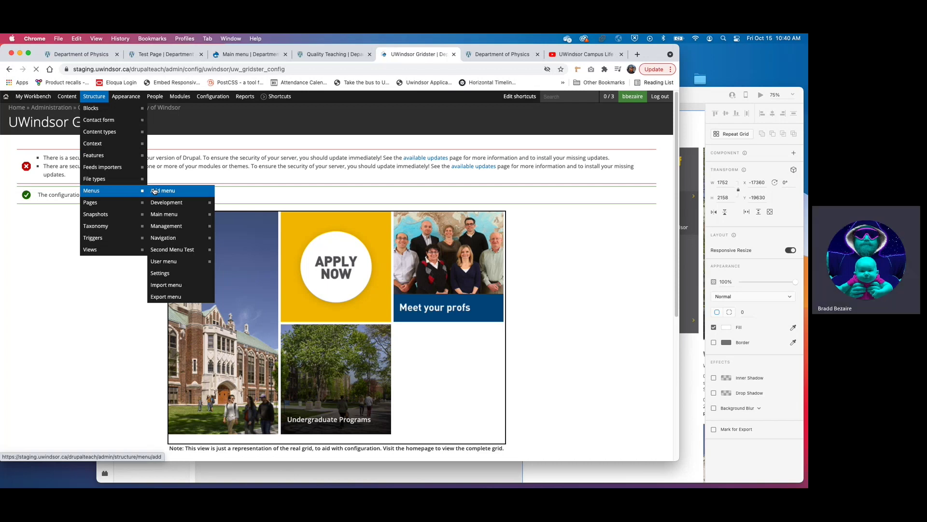
{"action": "left_click", "coordinate": [115, 221]}
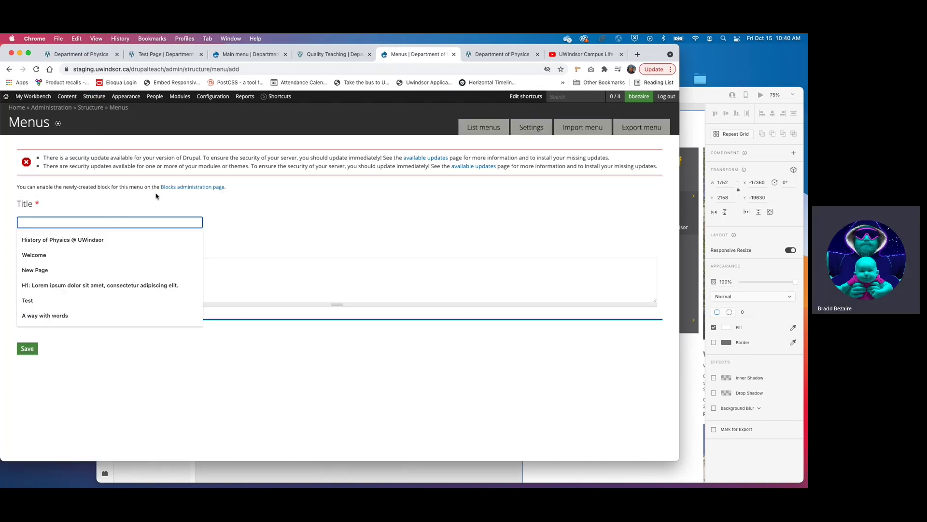
{"action": "type", "text": "Grid"}
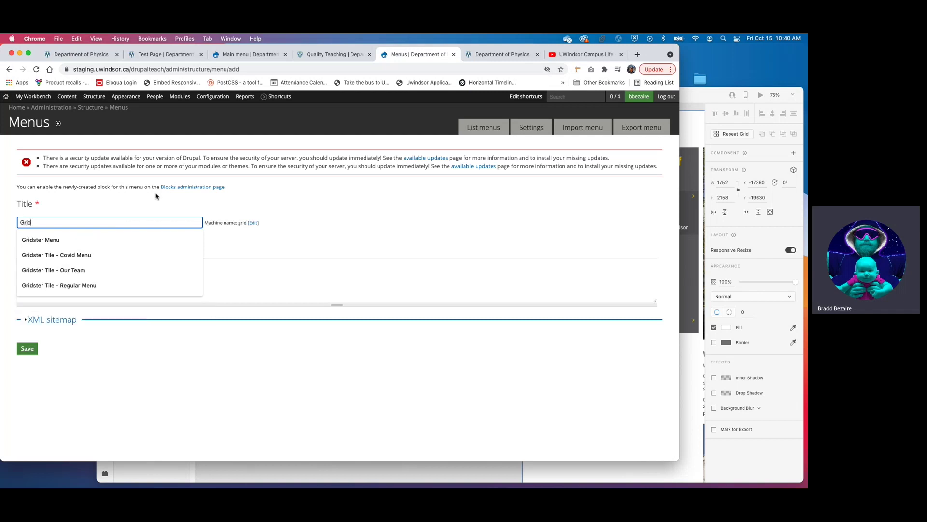
{"action": "key", "text": "Down"}
{"action": "key", "text": "Return"}
{"action": "left_click", "coordinate": [91, 276]}
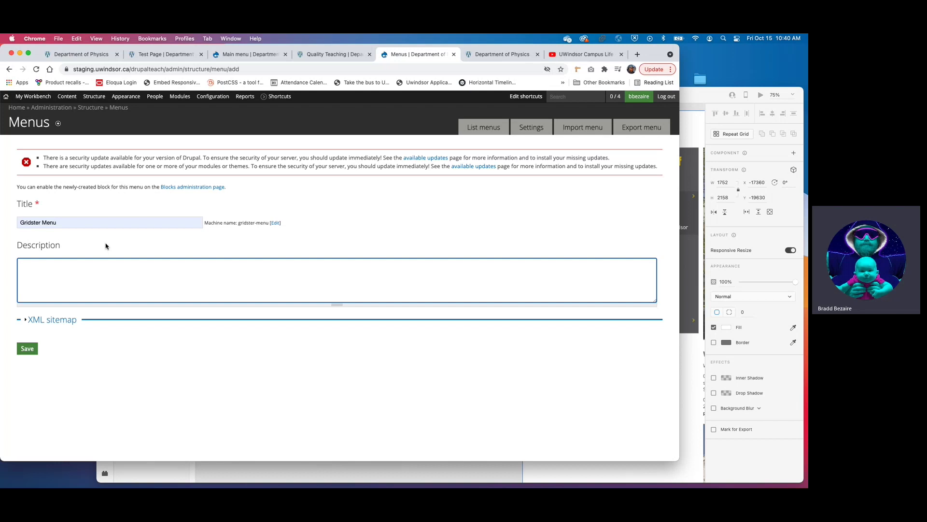
{"action": "type", "text": "Menu that lives inside of the home page Gridster"}
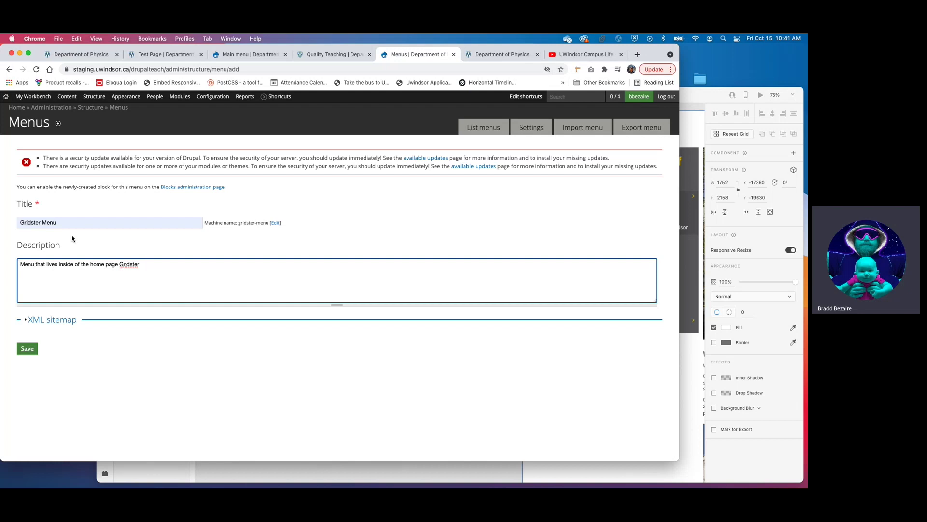
{"action": "left_click", "coordinate": [27, 349]}
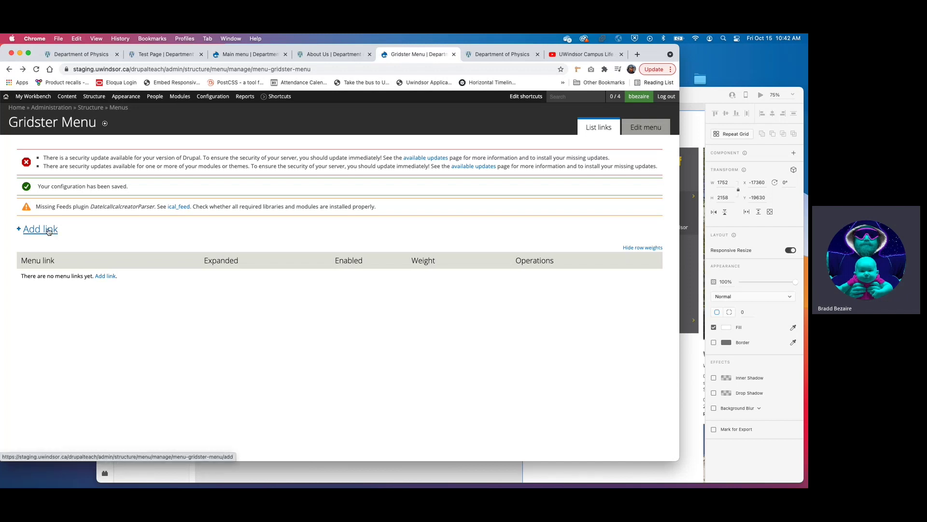
Check the stacked link names in the XD mockup and, back in Chrome, start a Gridster Menu link titled About Us
{"action": "left_click", "coordinate": [694, 95]}
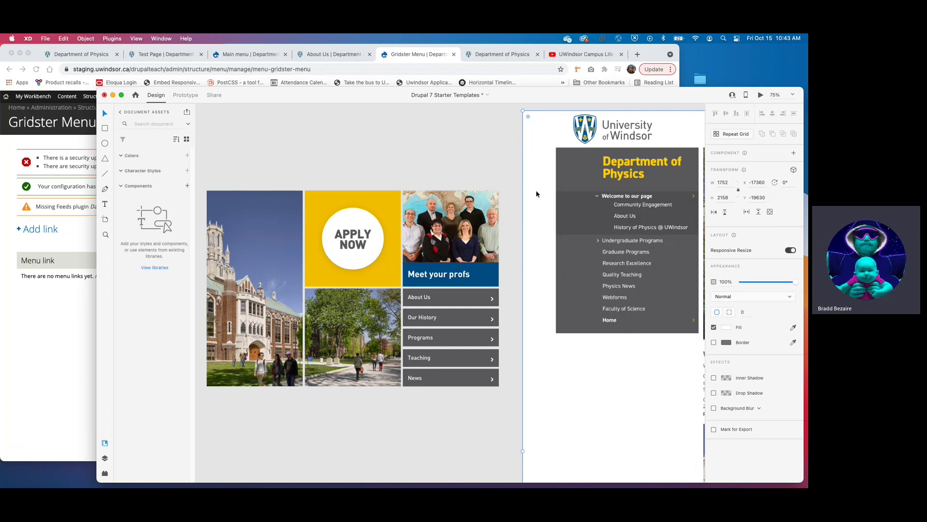
{"action": "left_click", "coordinate": [57, 358]}
{"action": "left_click", "coordinate": [38, 228]}
{"action": "left_click", "coordinate": [105, 217]}
{"action": "type", "text": "About Us"}
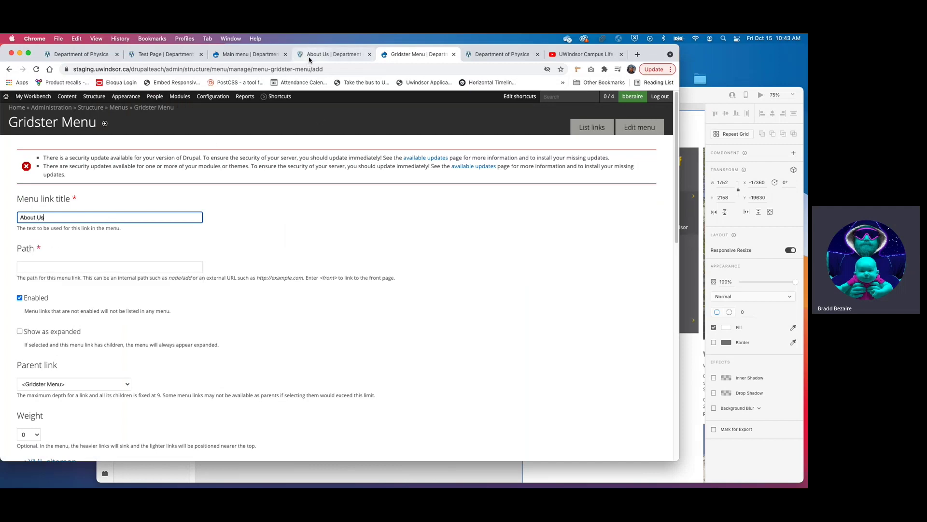
Set the About Us link's path to node/474, taking the node number from the About Us page's URL and double-checking it there
{"action": "left_click", "coordinate": [333, 54]}
{"action": "left_click", "coordinate": [187, 69]}
{"action": "left_click_drag", "start_coordinate": [187, 69], "coordinate": [197, 70]}
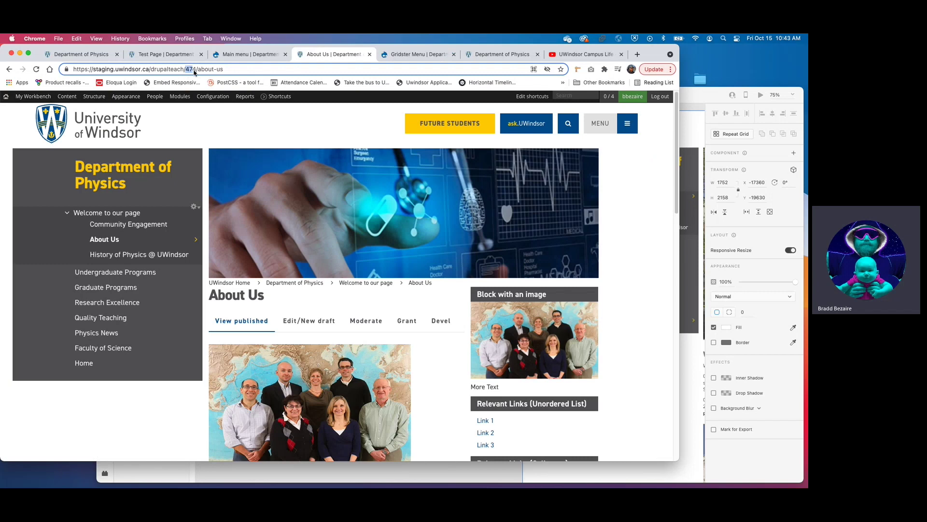
{"action": "left_click", "coordinate": [411, 55]}
{"action": "left_click", "coordinate": [47, 267]}
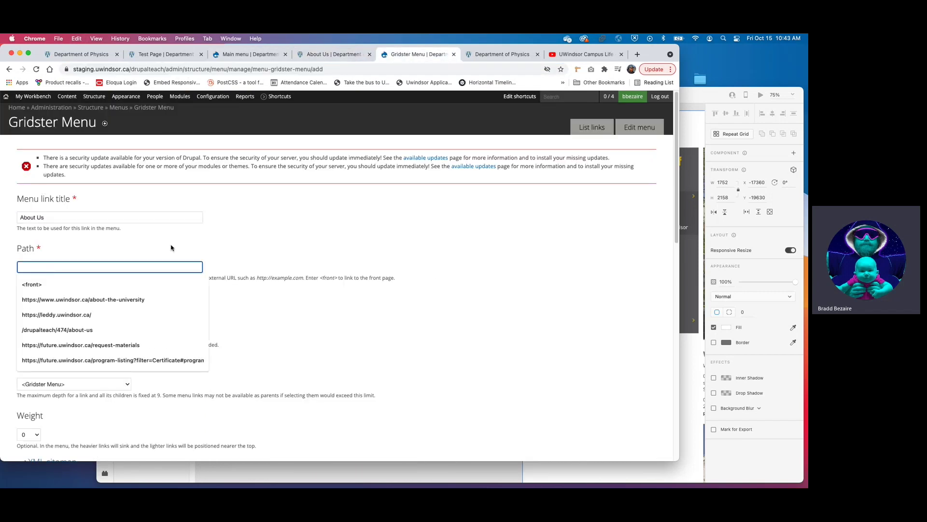
{"action": "type", "text": "node/"}
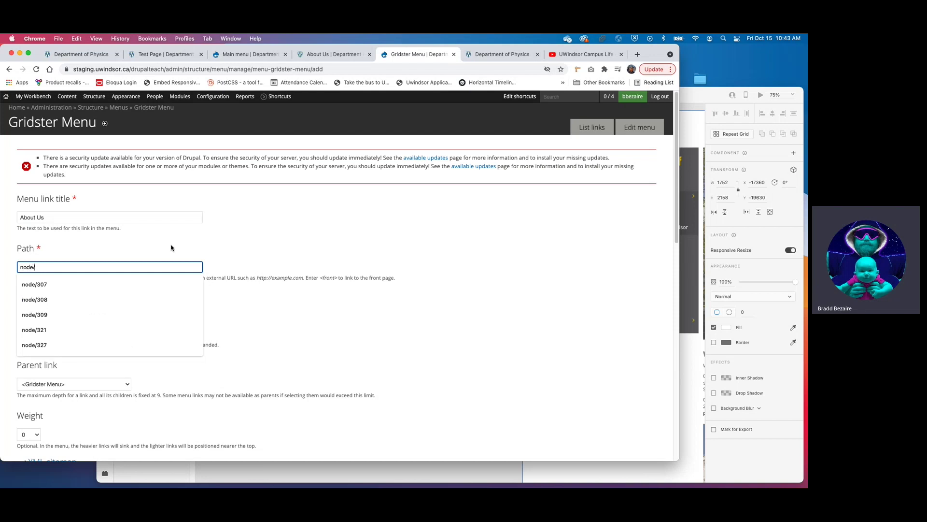
{"action": "type", "text": "474"}
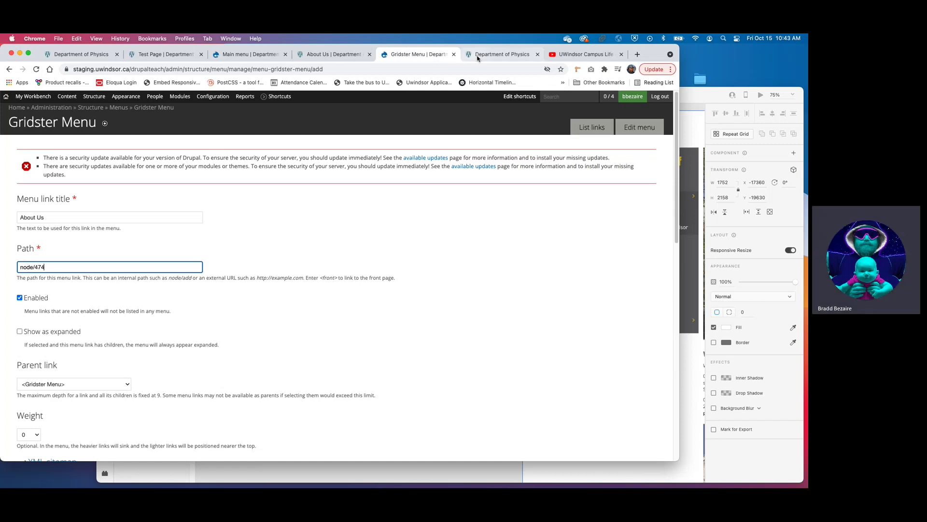
{"action": "left_click", "coordinate": [334, 54]}
{"action": "double_click", "coordinate": [191, 70]}
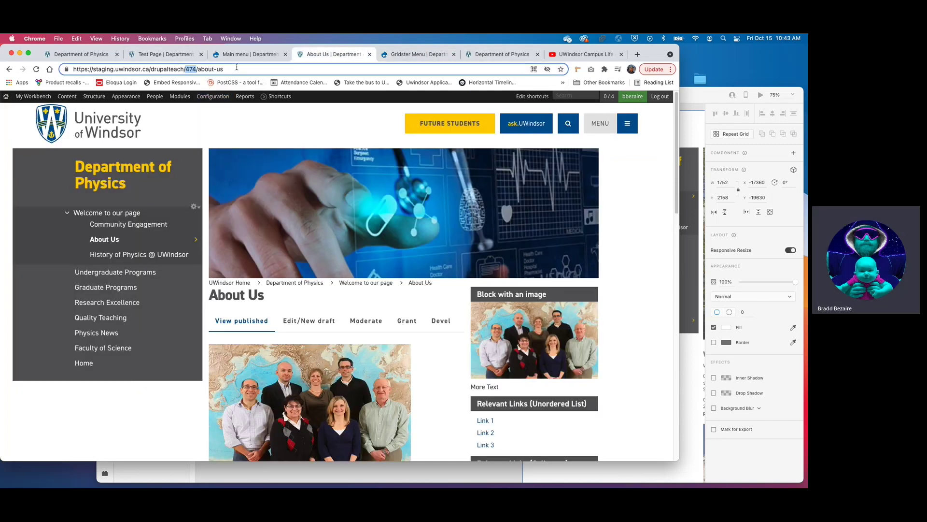
{"action": "left_click", "coordinate": [403, 54]}
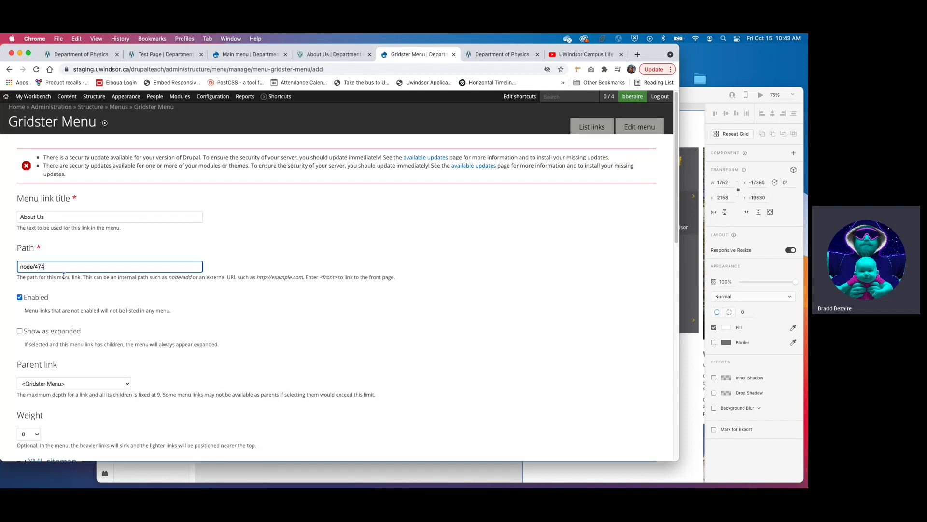
Review the About Us link's remaining settings against the home page's side navigation, and save the menu link
{"action": "scroll", "coordinate": [53, 279], "scroll_direction": "down", "scroll_amount": 5}
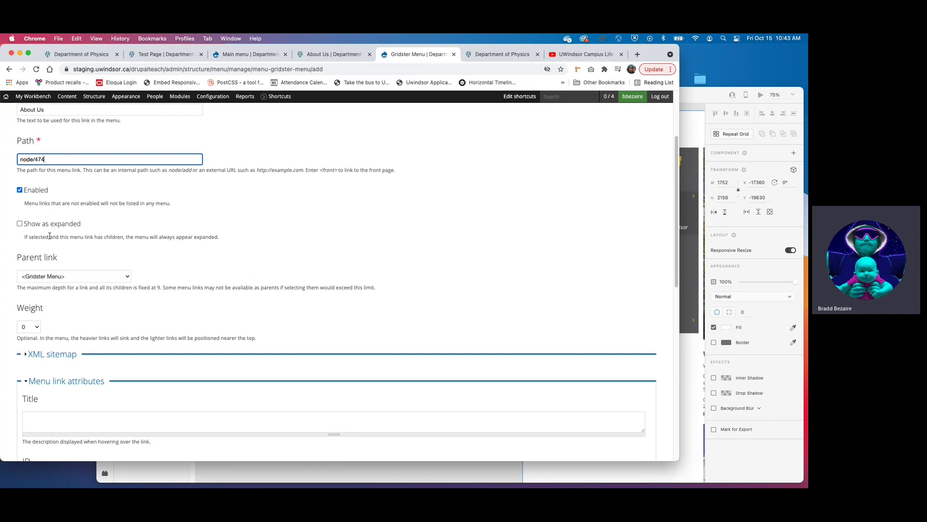
{"action": "key", "text": "ctrl+Tab"}
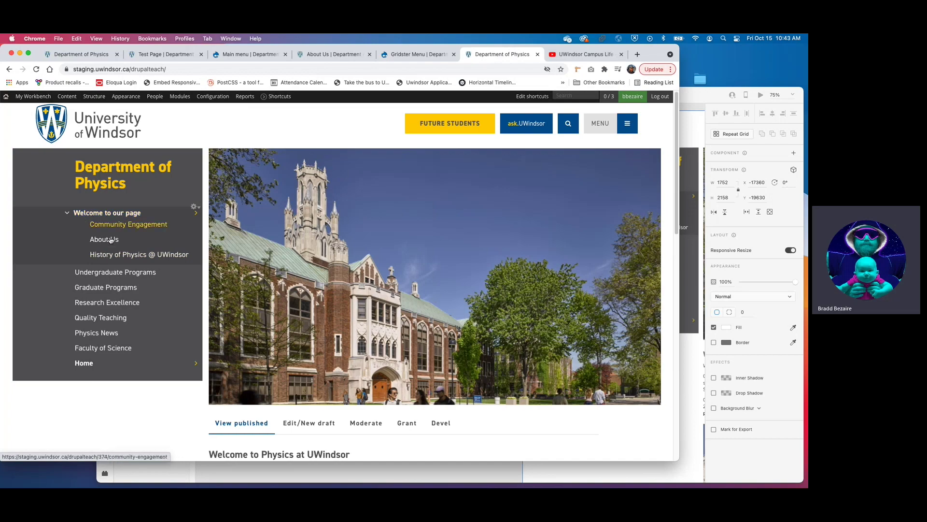
{"action": "left_click", "coordinate": [424, 55]}
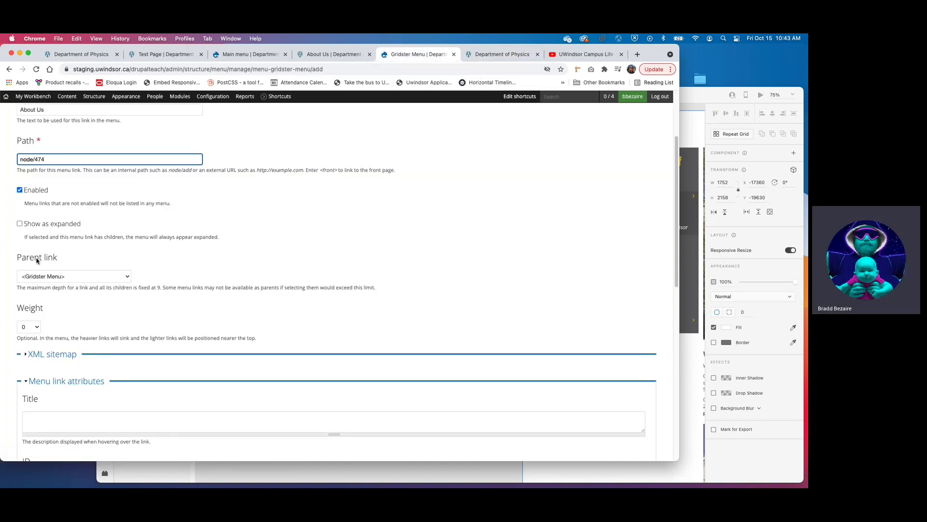
{"action": "scroll", "coordinate": [43, 268], "scroll_direction": "down", "scroll_amount": 1}
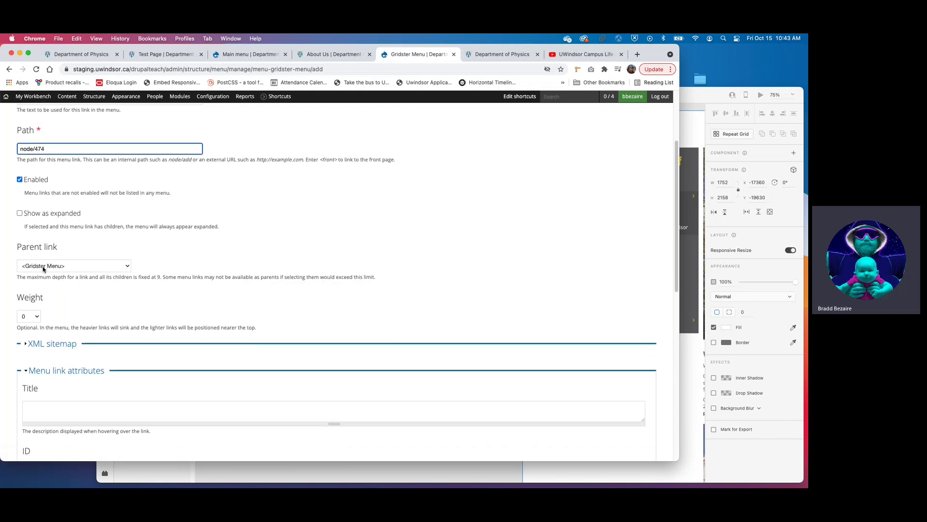
{"action": "scroll", "coordinate": [43, 269], "scroll_direction": "down", "scroll_amount": 10}
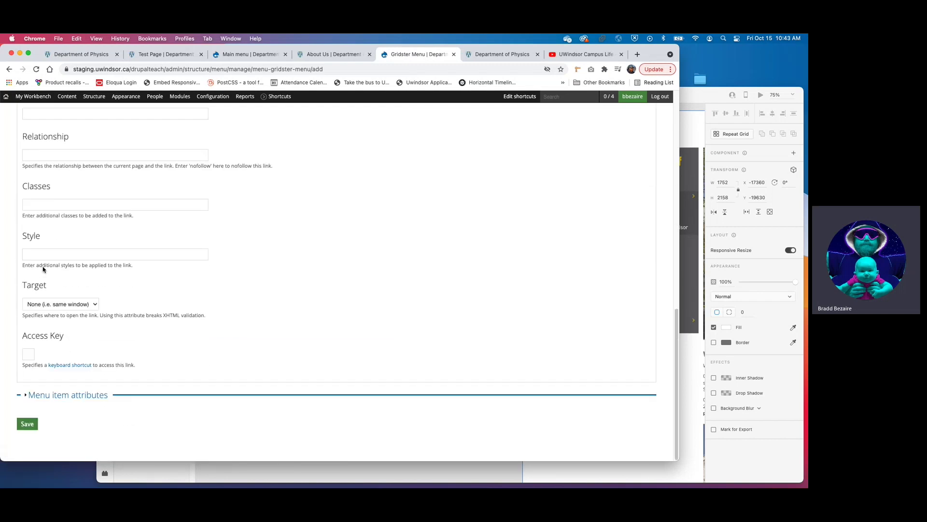
{"action": "left_click", "coordinate": [27, 423]}
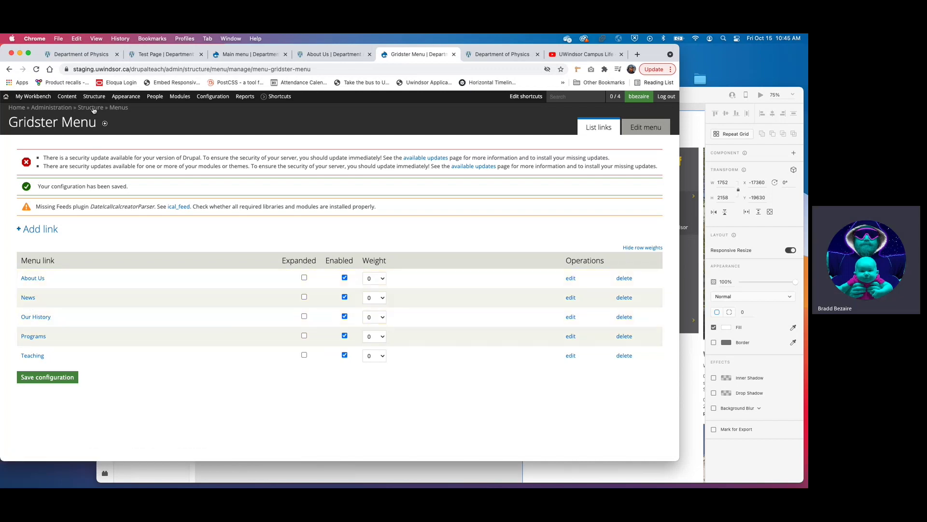
Find the Gridster Menu block among the site's disabled blocks and assign it to the FrontPage Grid region
{"action": "mouse_move", "coordinate": [93, 100]}
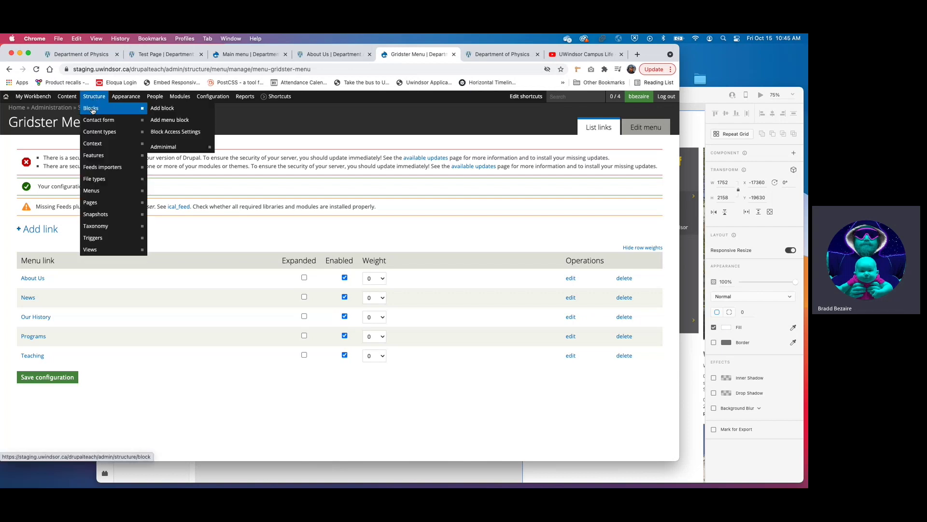
{"action": "left_click", "coordinate": [92, 110]}
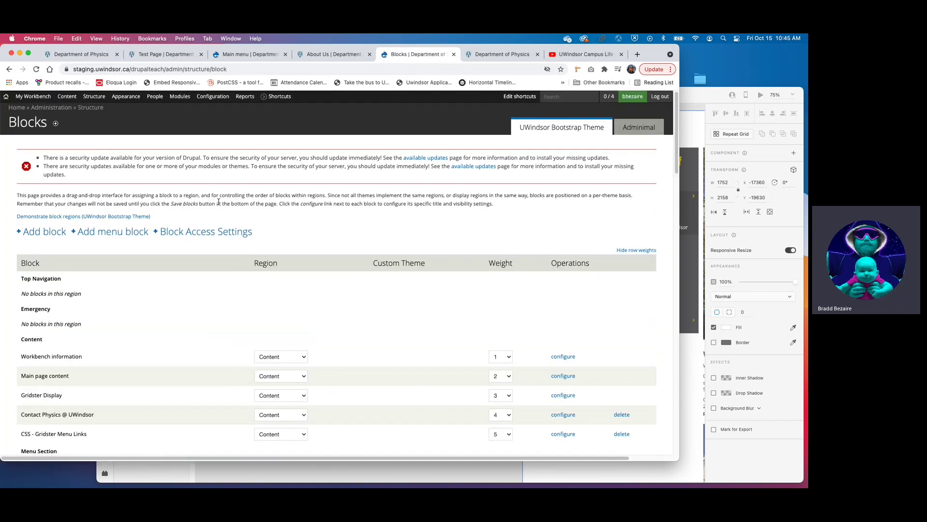
{"action": "scroll", "coordinate": [228, 276], "scroll_direction": "down", "scroll_amount": 3}
{"action": "scroll", "coordinate": [228, 276], "scroll_direction": "down", "scroll_amount": 5}
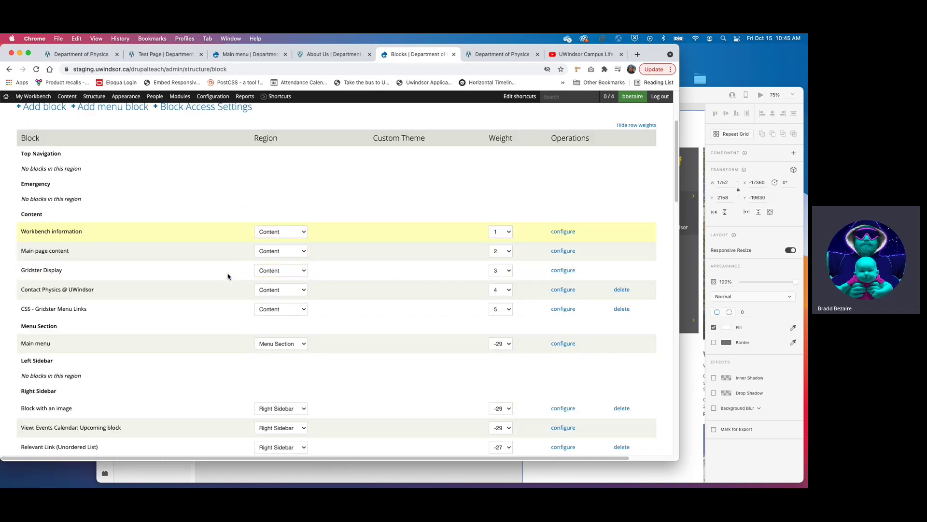
{"action": "scroll", "coordinate": [227, 276], "scroll_direction": "down", "scroll_amount": 7}
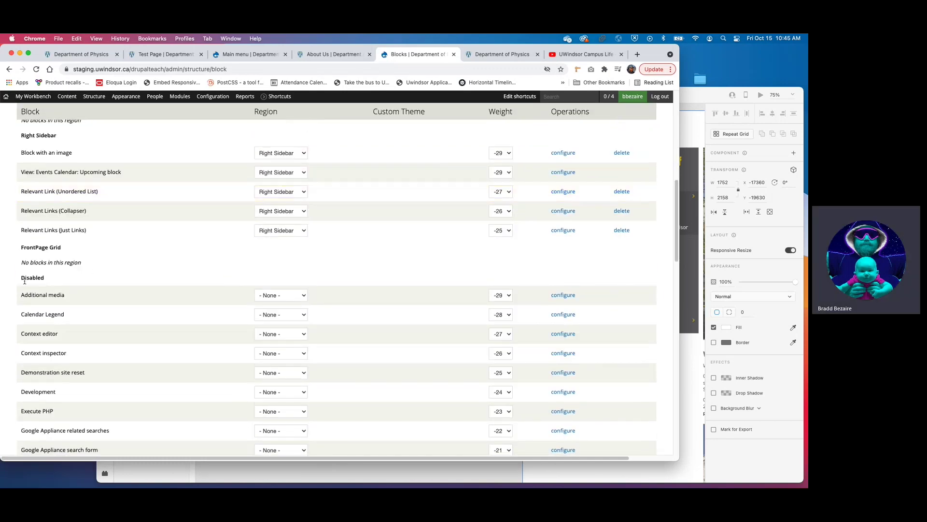
{"action": "scroll", "coordinate": [39, 279], "scroll_direction": "down", "scroll_amount": 2}
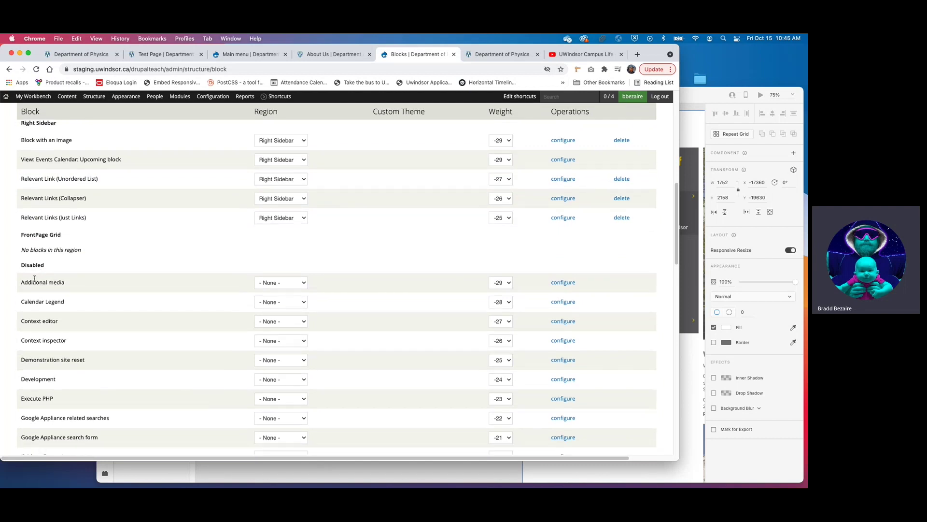
{"action": "scroll", "coordinate": [34, 278], "scroll_direction": "down", "scroll_amount": 4}
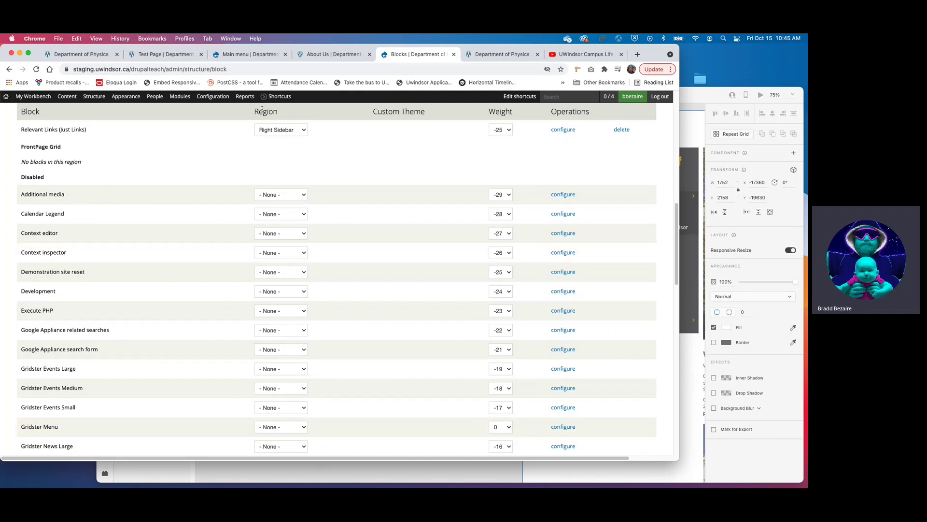
{"action": "left_click", "coordinate": [268, 427]}
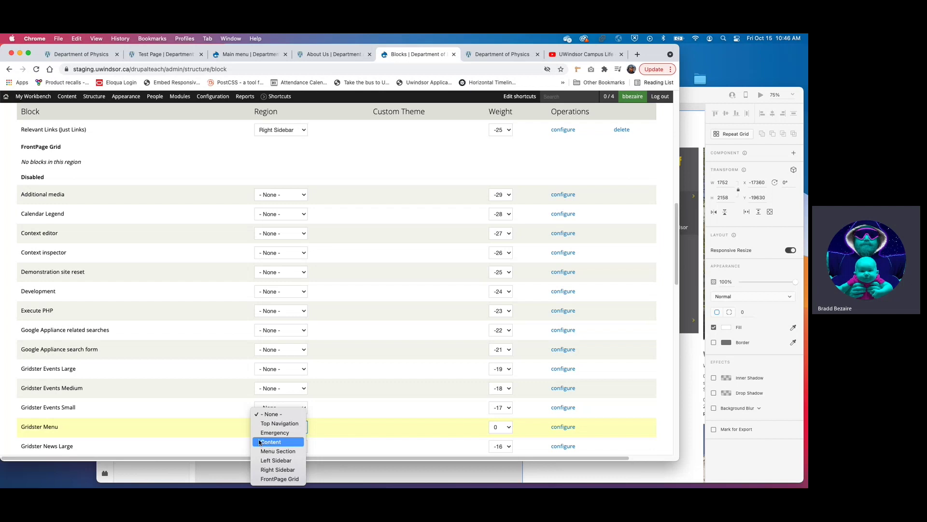
{"action": "left_click", "coordinate": [279, 479]}
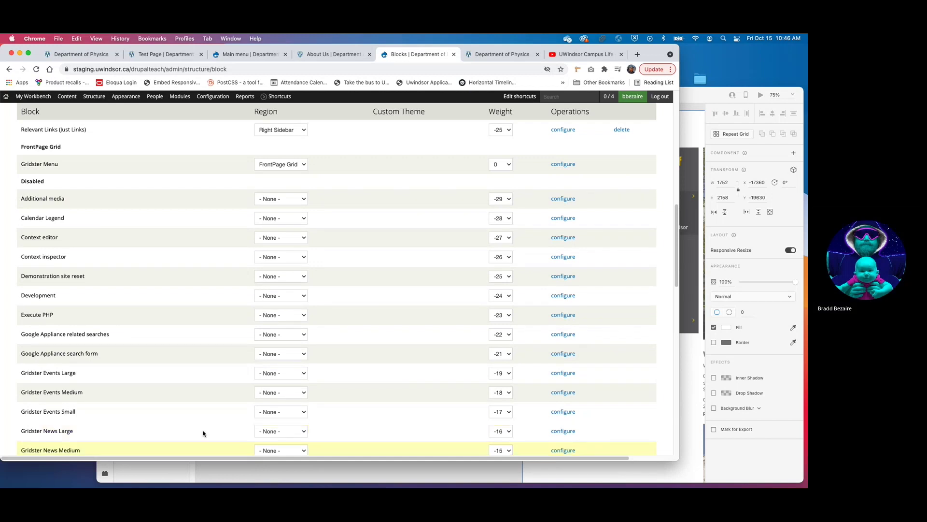
Save the block layout and check the Gridster Menu block's placement in the block list
{"action": "scroll", "coordinate": [20, 344], "scroll_direction": "down", "scroll_amount": 7}
{"action": "scroll", "coordinate": [20, 344], "scroll_direction": "down", "scroll_amount": 10}
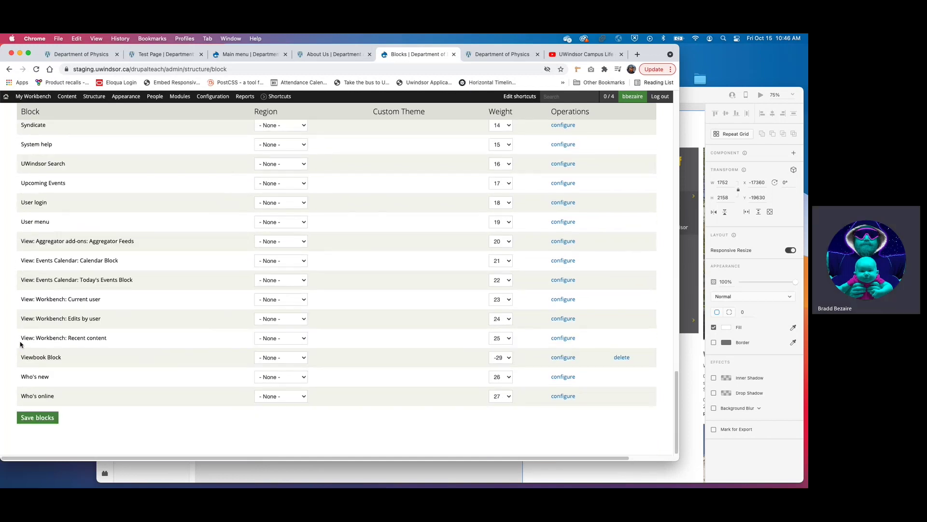
{"action": "left_click", "coordinate": [43, 418]}
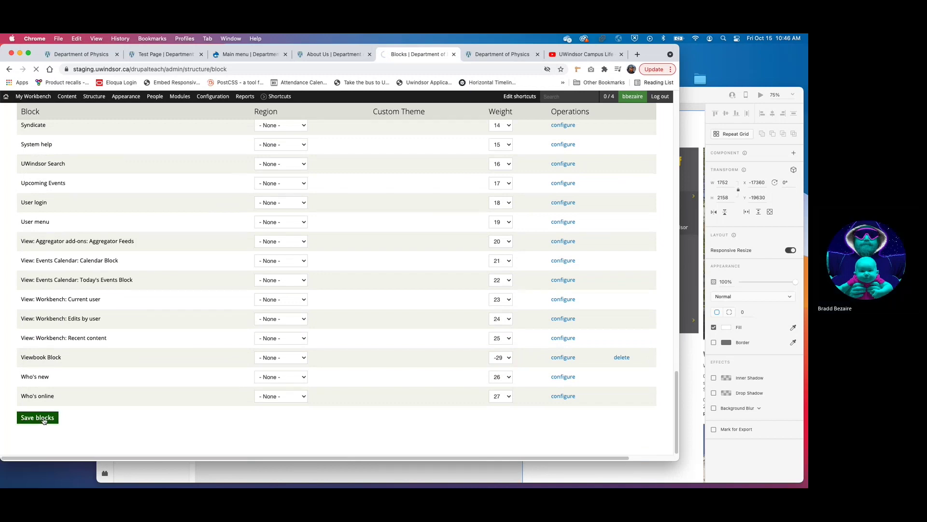
{"action": "scroll", "coordinate": [113, 402], "scroll_direction": "down", "scroll_amount": 5}
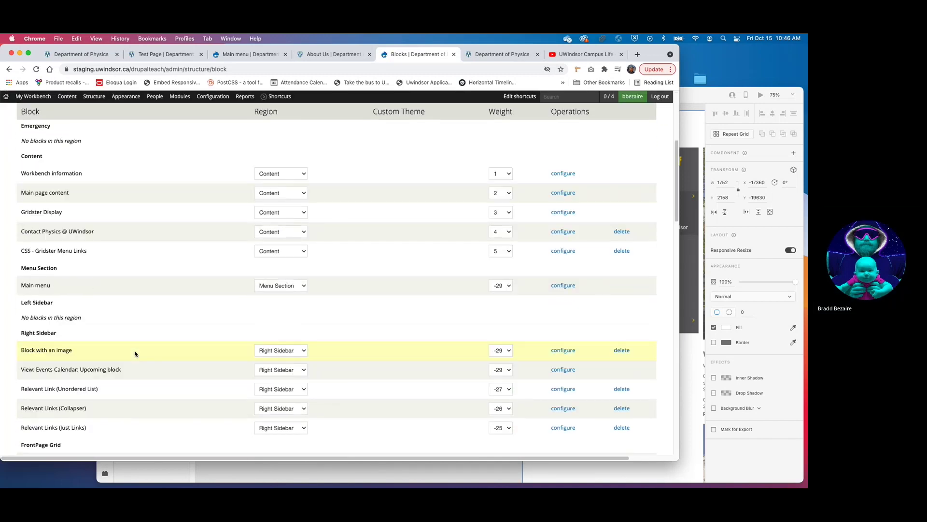
{"action": "scroll", "coordinate": [43, 379], "scroll_direction": "down", "scroll_amount": 2}
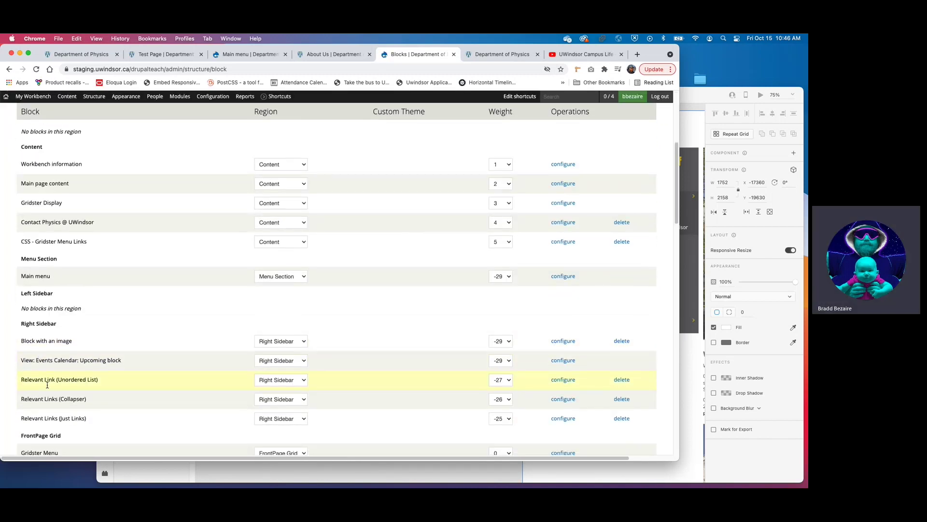
Add the Gridster Menu block to the home page grid in the UWindsor Gridster configuration, and save the configuration
{"action": "scroll", "coordinate": [46, 399], "scroll_direction": "down", "scroll_amount": 1}
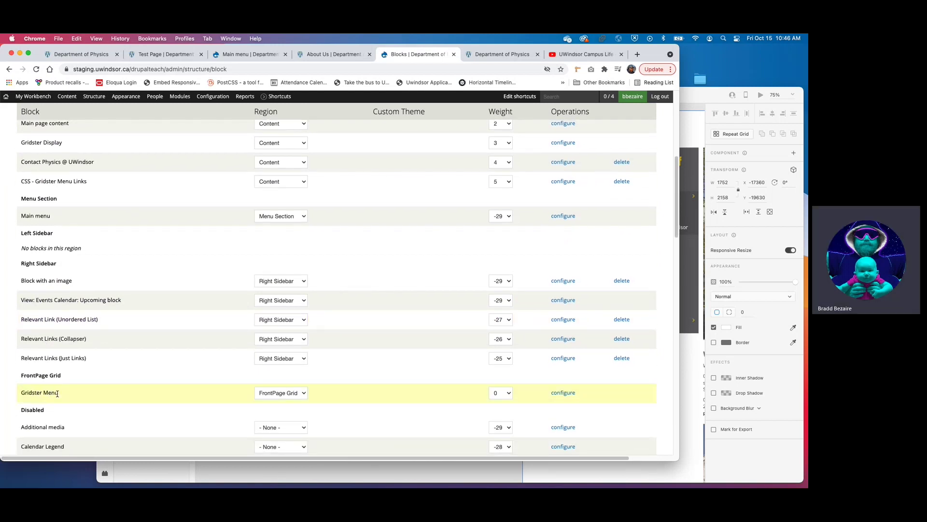
{"action": "scroll", "coordinate": [250, 224], "scroll_direction": "up", "scroll_amount": 5}
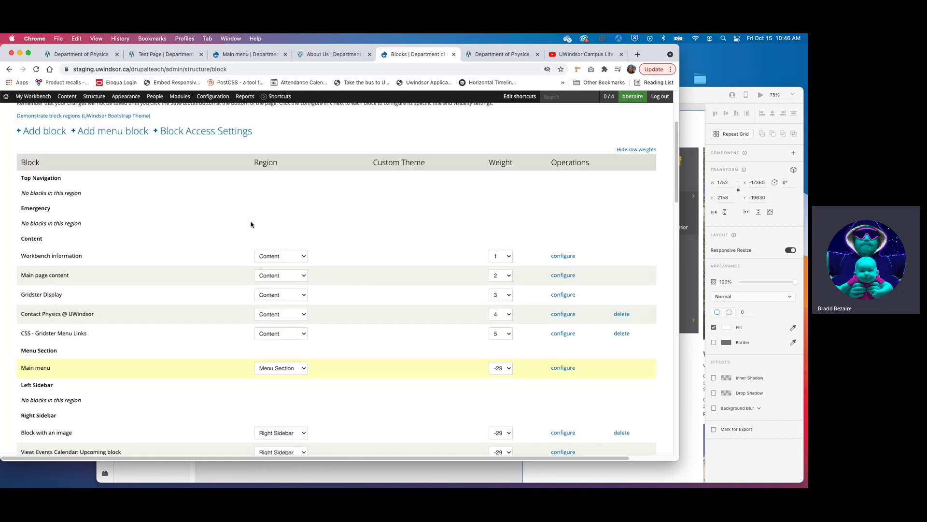
{"action": "scroll", "coordinate": [251, 225], "scroll_direction": "up", "scroll_amount": 4}
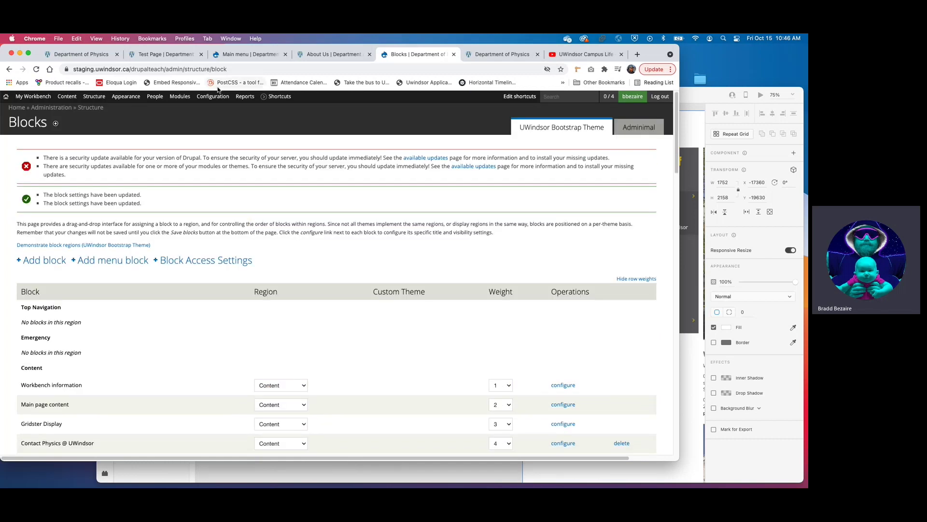
{"action": "mouse_move", "coordinate": [213, 98]}
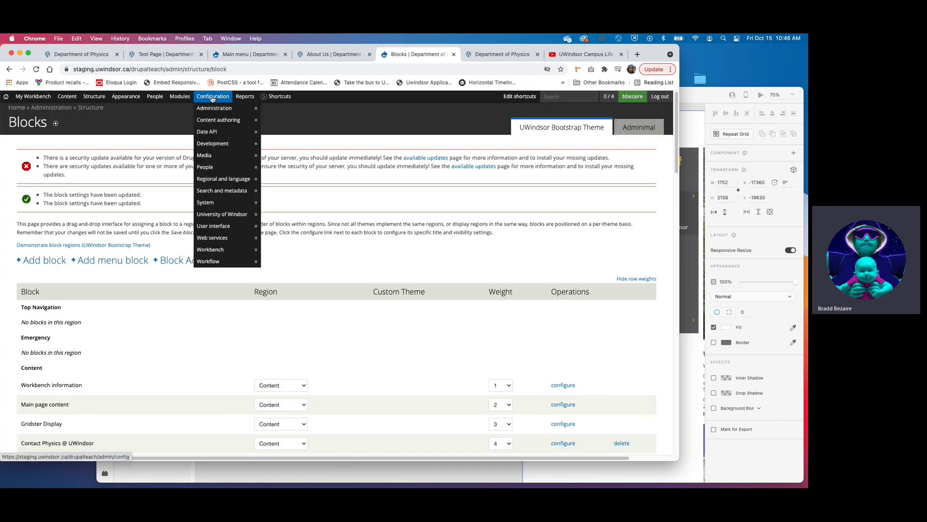
{"action": "mouse_move", "coordinate": [212, 216]}
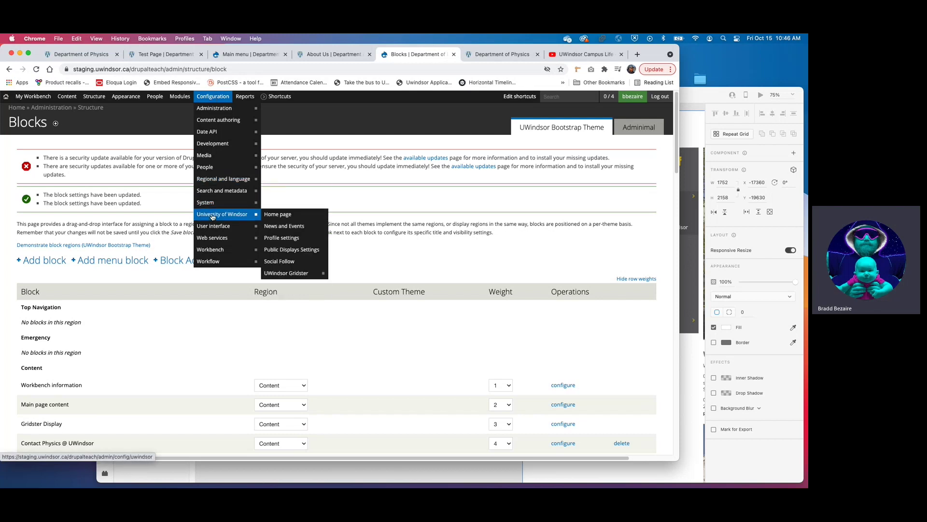
{"action": "left_click", "coordinate": [274, 274]}
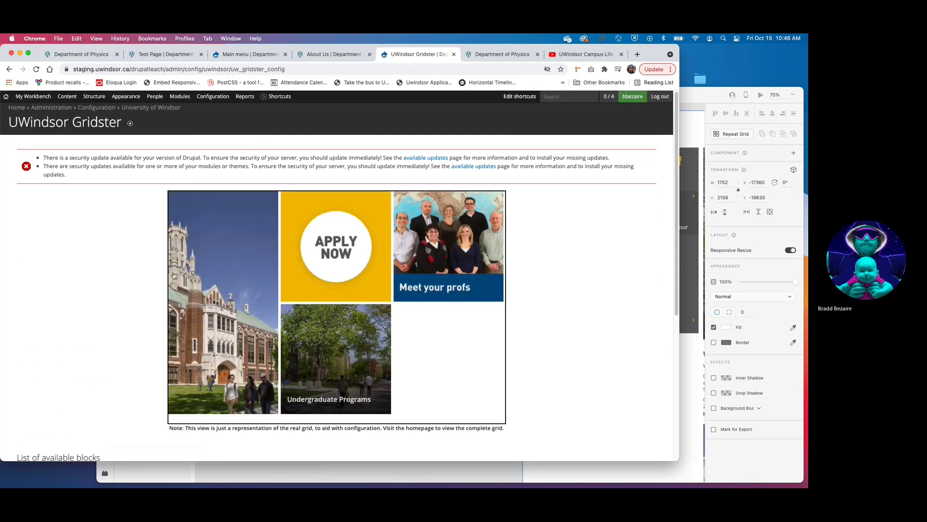
{"action": "scroll", "coordinate": [136, 283], "scroll_direction": "down", "scroll_amount": 3}
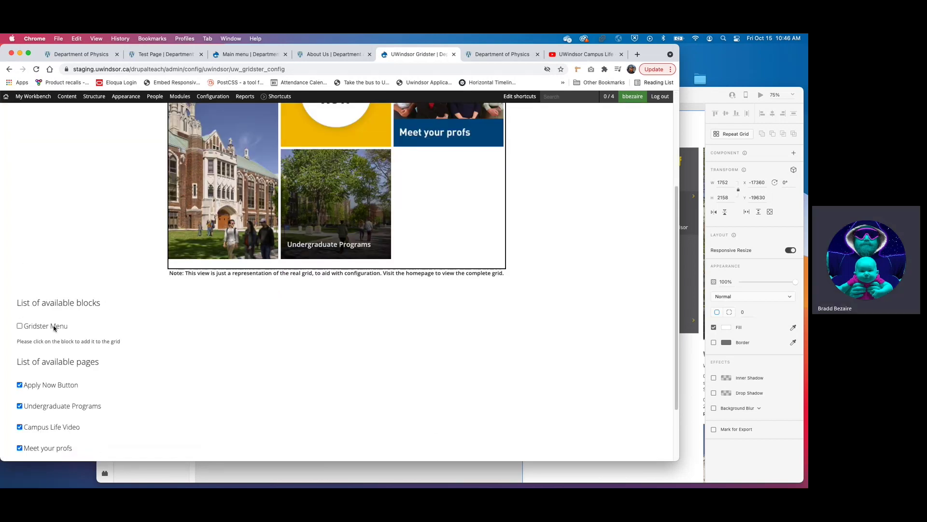
{"action": "left_click", "coordinate": [19, 325]}
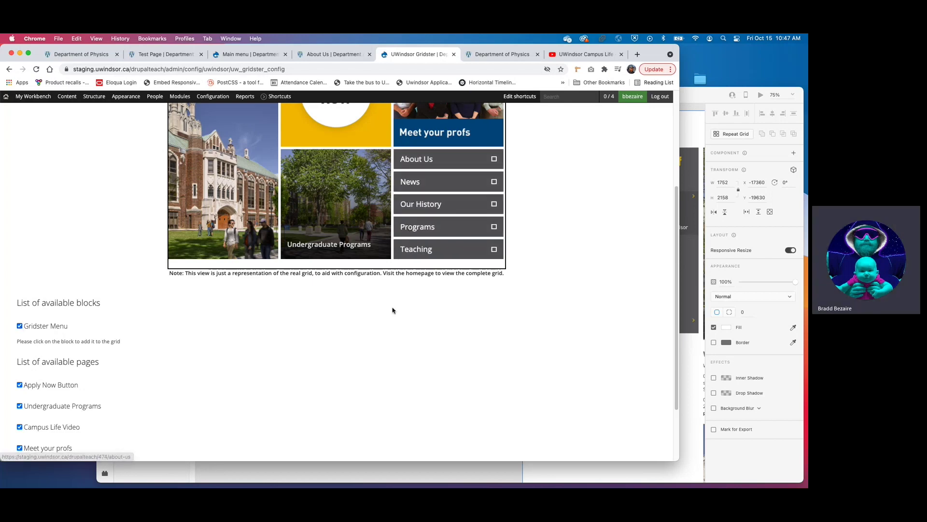
{"action": "scroll", "coordinate": [270, 324], "scroll_direction": "down", "scroll_amount": 2}
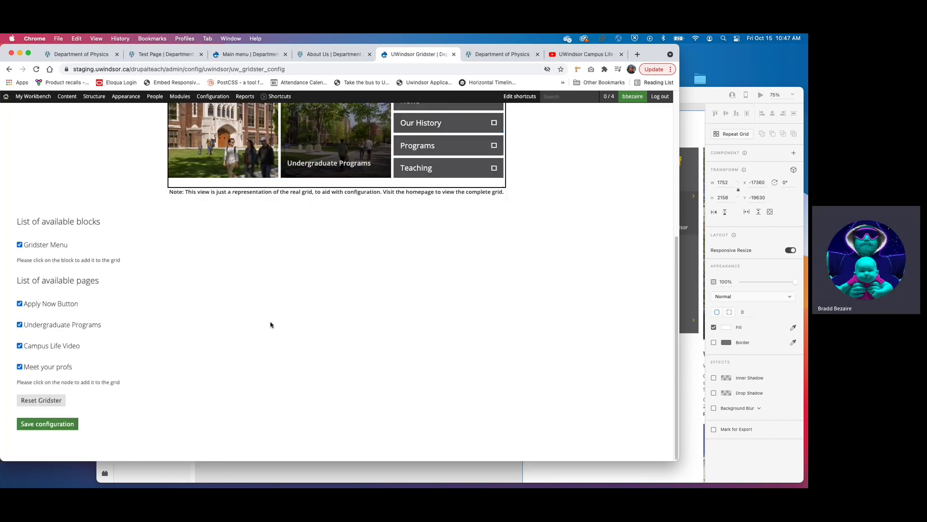
{"action": "left_click", "coordinate": [60, 425]}
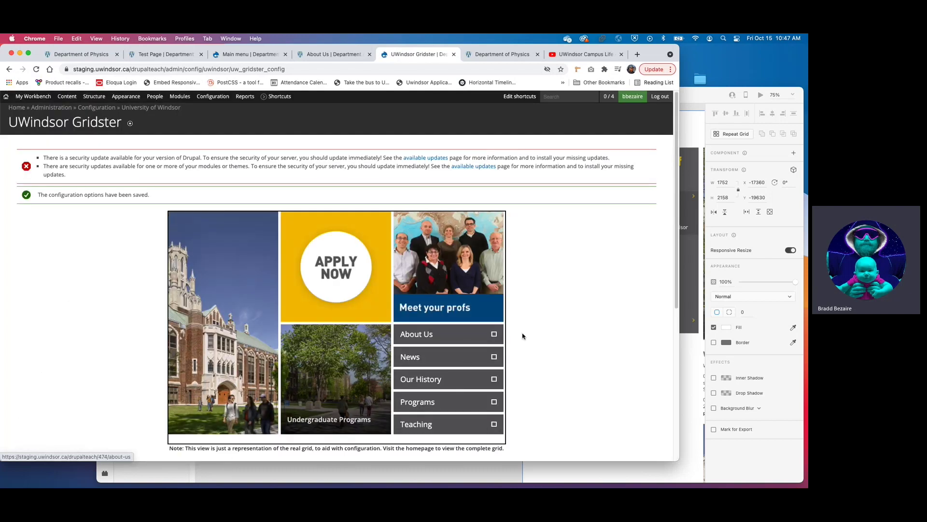
Check the grid and its Gridster Menu links on the Department of Physics home page
{"action": "left_click", "coordinate": [498, 57]}
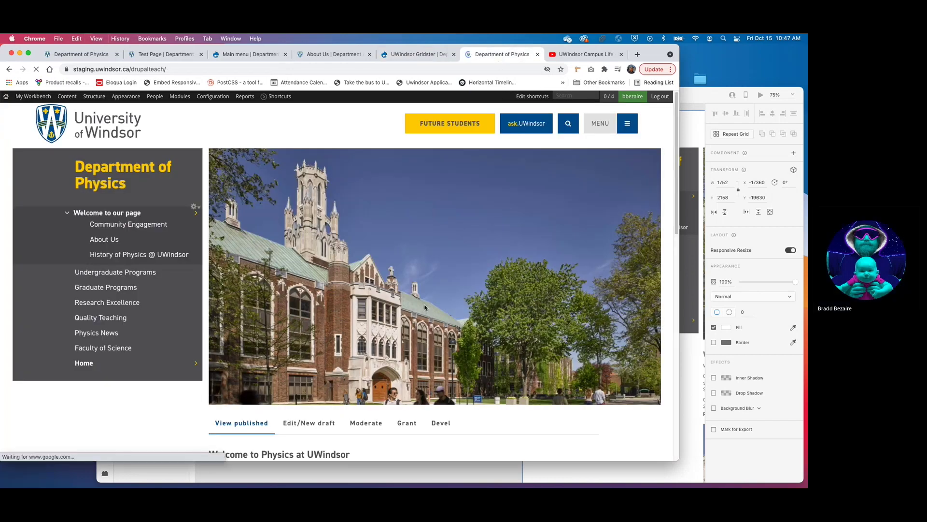
{"action": "scroll", "coordinate": [450, 277], "scroll_direction": "down", "scroll_amount": 1}
{"action": "scroll", "coordinate": [449, 277], "scroll_direction": "down", "scroll_amount": 15}
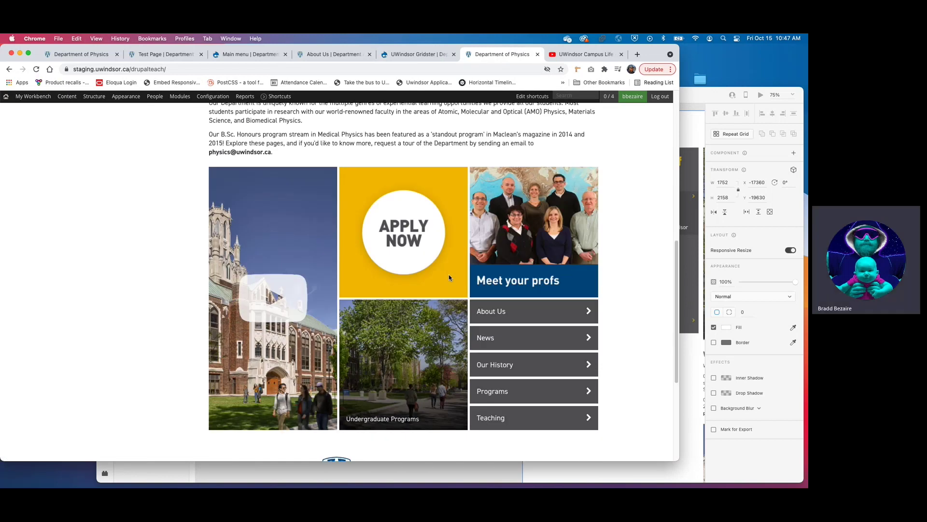
{"action": "scroll", "coordinate": [448, 274], "scroll_direction": "up", "scroll_amount": 3}
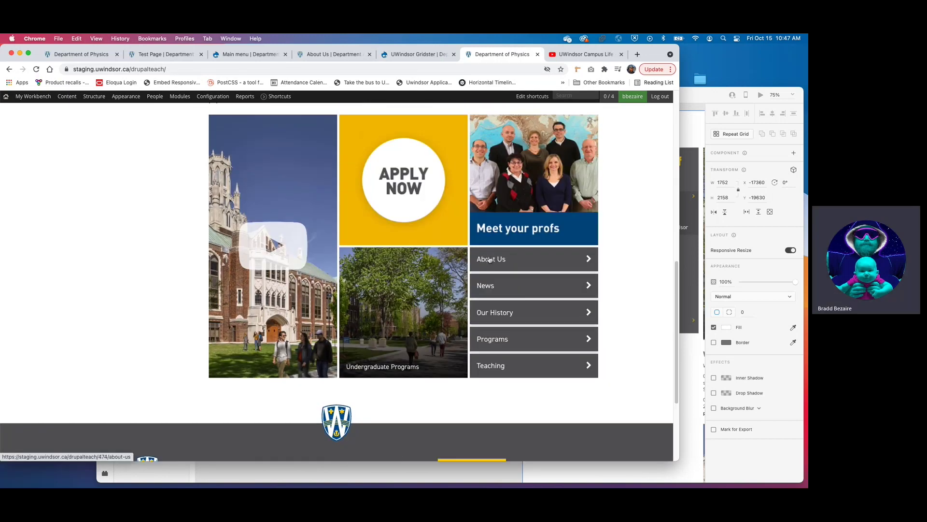
Test the grid's About Us link by opening it in a separate tab, and close that tab again
{"action": "right_click", "coordinate": [495, 259]}
{"action": "left_click", "coordinate": [495, 261]}
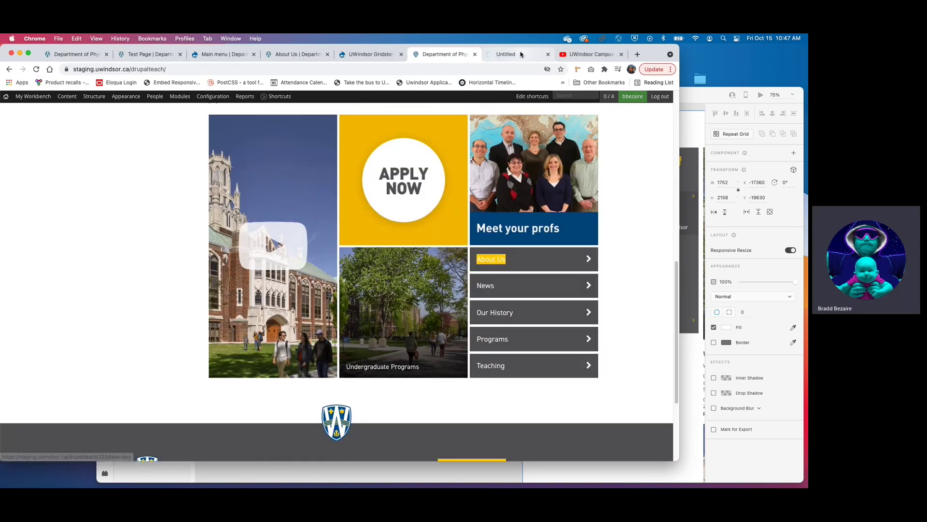
{"action": "left_click", "coordinate": [516, 54]}
{"action": "mouse_move", "coordinate": [21, 103]}
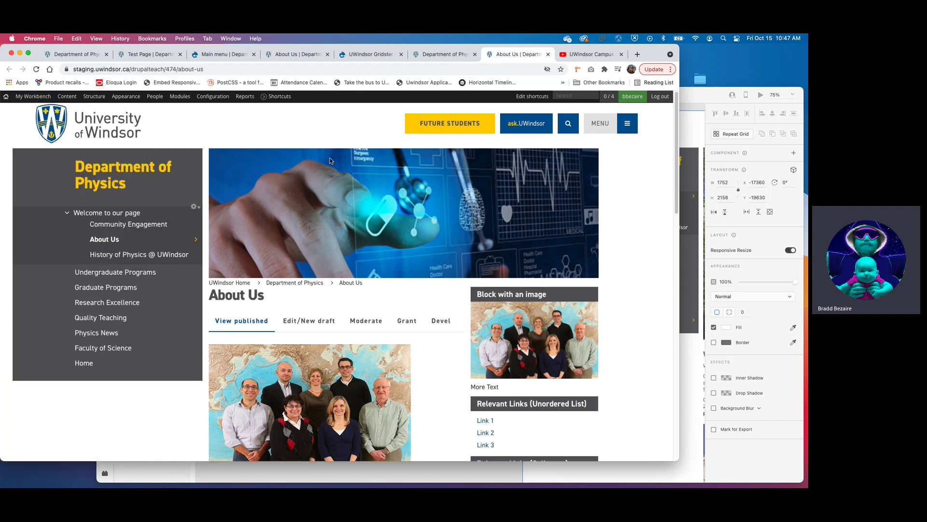
{"action": "key", "text": "super+w"}
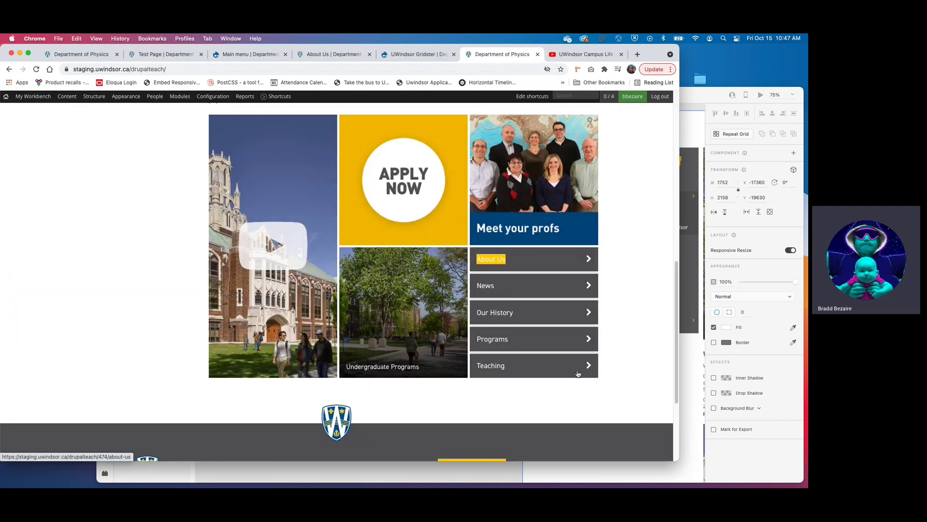
{"action": "left_click", "coordinate": [629, 320]}
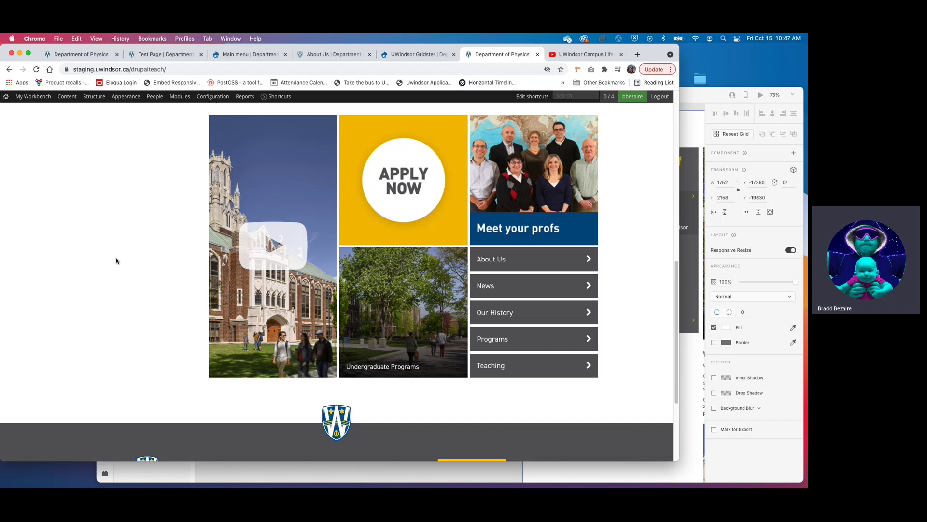
Filter the site's content list by the FrontPage Grid Item type
{"action": "scroll", "coordinate": [116, 261], "scroll_direction": "up", "scroll_amount": 15}
{"action": "left_click", "coordinate": [418, 54]}
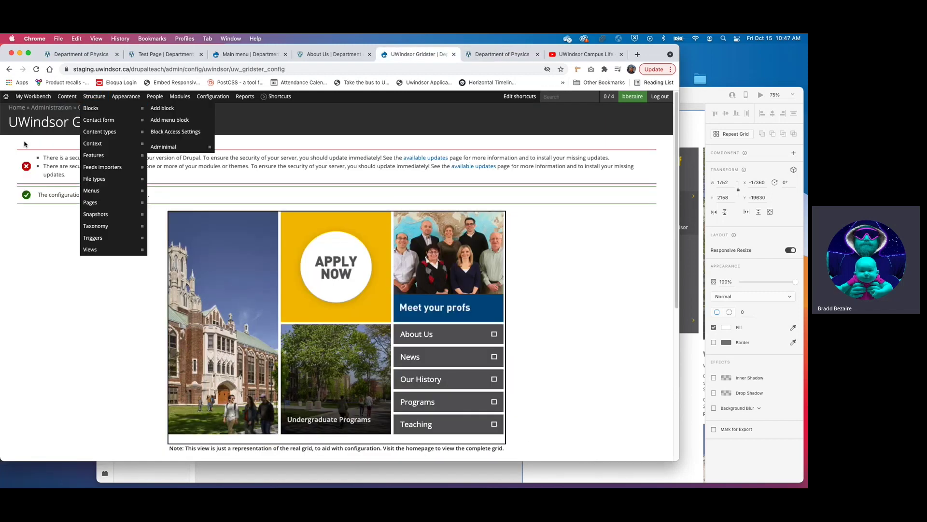
{"action": "left_click", "coordinate": [70, 101]}
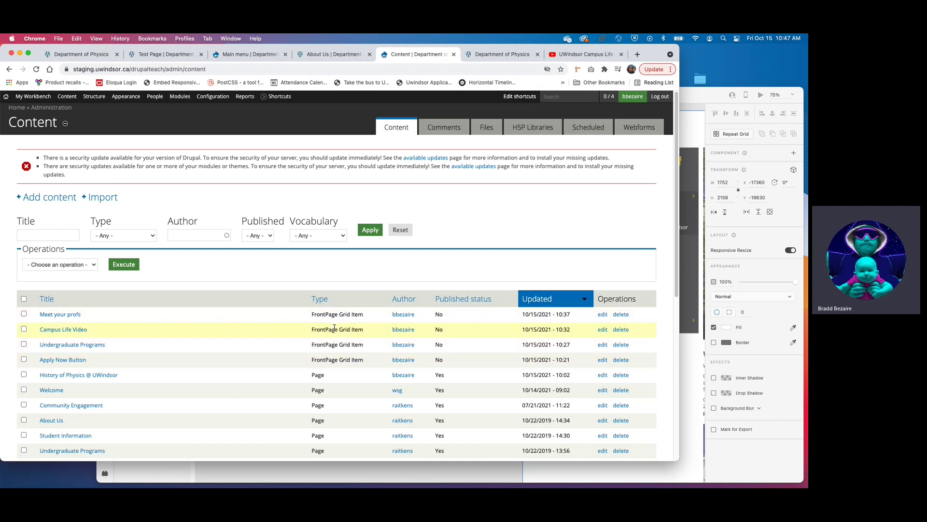
{"action": "scroll", "coordinate": [330, 399], "scroll_direction": "down", "scroll_amount": 5}
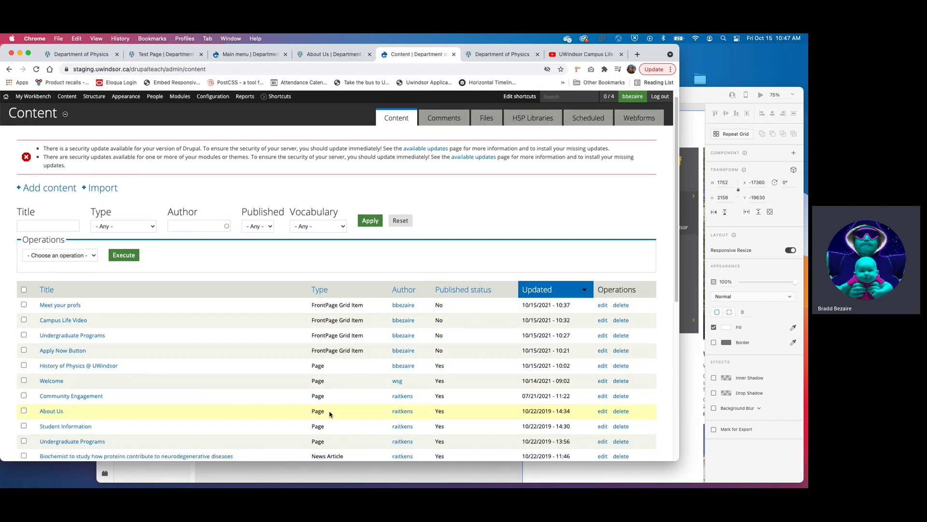
{"action": "scroll", "coordinate": [327, 403], "scroll_direction": "up", "scroll_amount": 5}
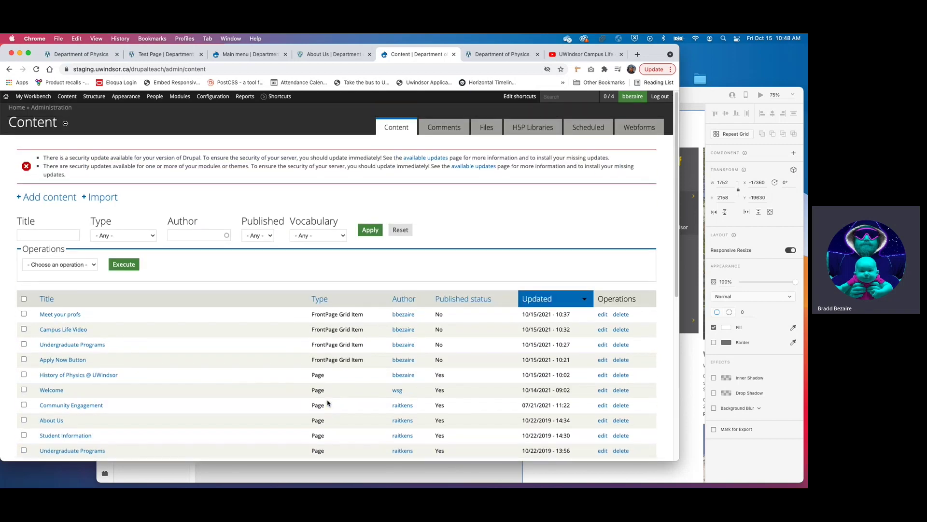
{"action": "left_click", "coordinate": [135, 235]}
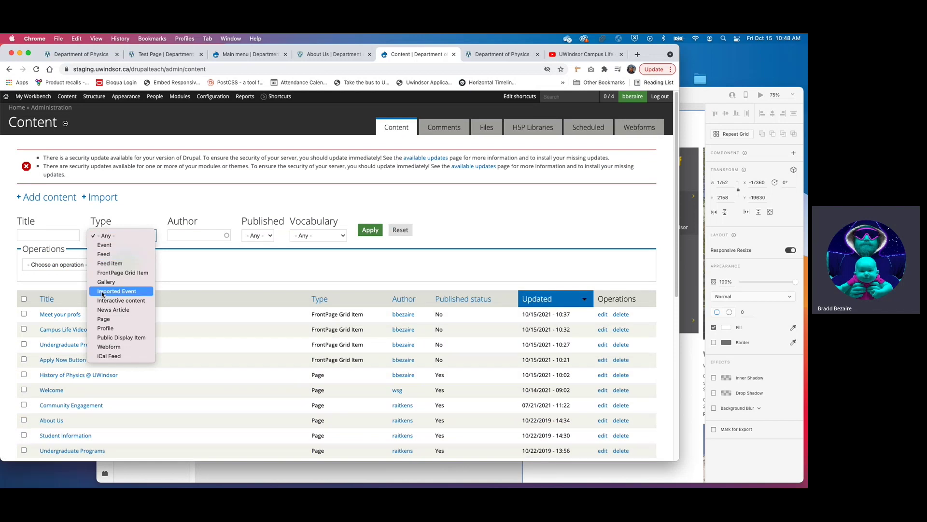
{"action": "left_click", "coordinate": [122, 272]}
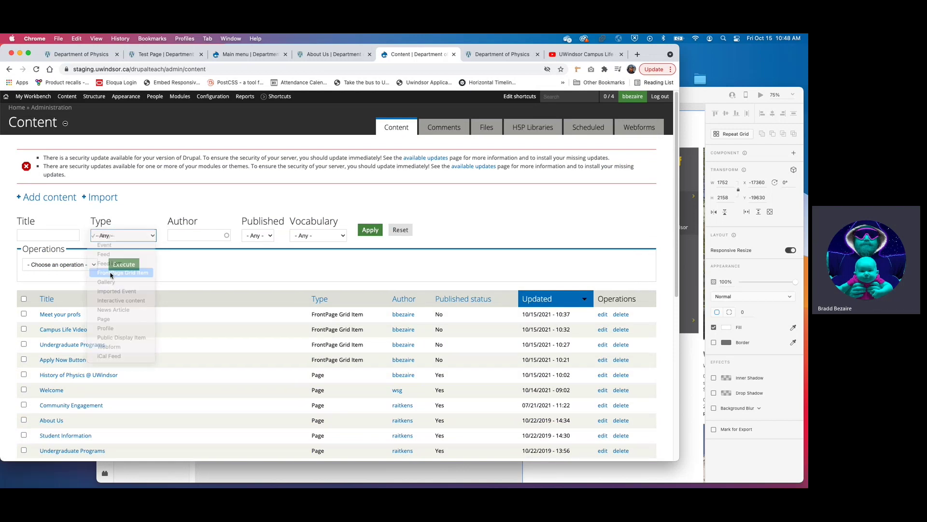
{"action": "left_click", "coordinate": [379, 231]}
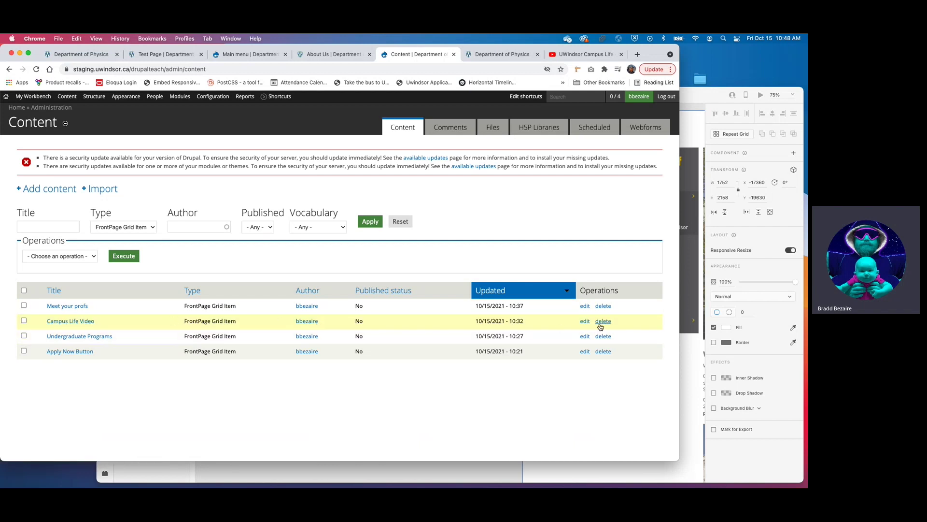
Open the Campus Life Video grid item for editing, review its video link, image and remaining settings, and save it
{"action": "left_click", "coordinate": [584, 321]}
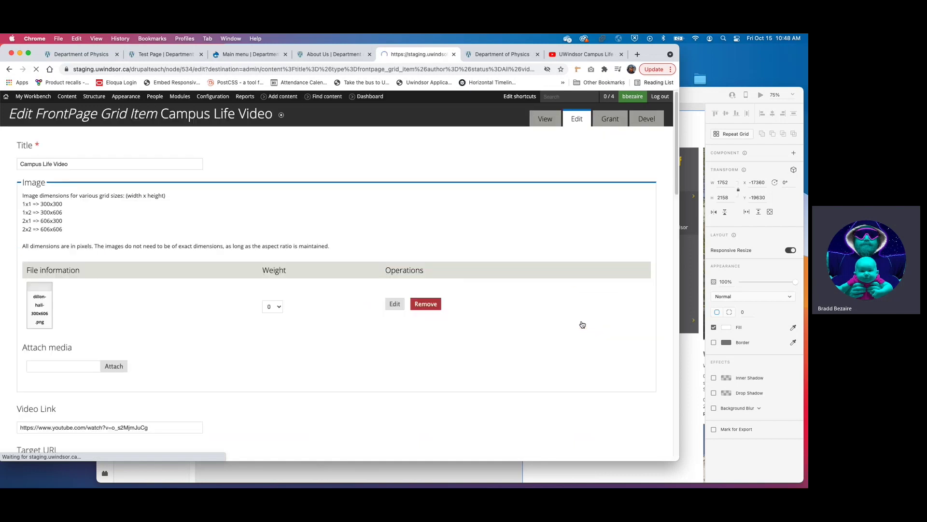
{"action": "scroll", "coordinate": [199, 253], "scroll_direction": "down", "scroll_amount": 5}
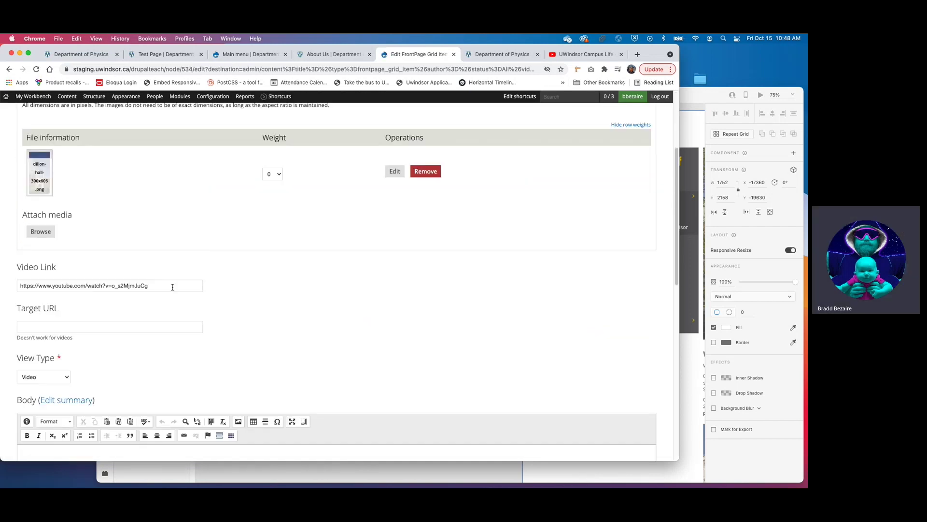
{"action": "left_click", "coordinate": [150, 286]}
{"action": "mouse_move", "coordinate": [151, 286]}
{"action": "left_mouse_down"}
{"action": "mouse_move", "coordinate": [20, 286]}
{"action": "mouse_move", "coordinate": [152, 290]}
{"action": "left_mouse_up"}
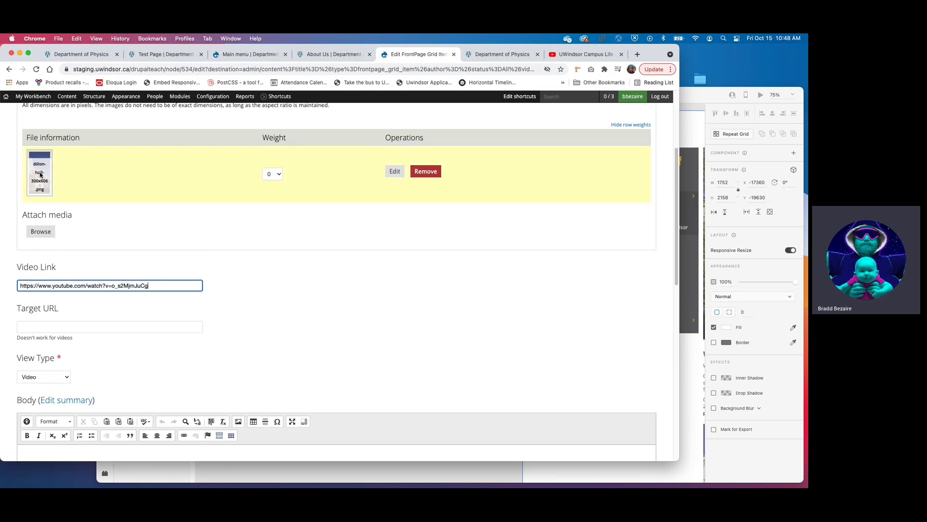
{"action": "scroll", "coordinate": [41, 171], "scroll_direction": "down", "scroll_amount": 10}
{"action": "scroll", "coordinate": [40, 173], "scroll_direction": "up", "scroll_amount": 12}
{"action": "scroll", "coordinate": [40, 173], "scroll_direction": "down", "scroll_amount": 17}
{"action": "left_click", "coordinate": [28, 424]}
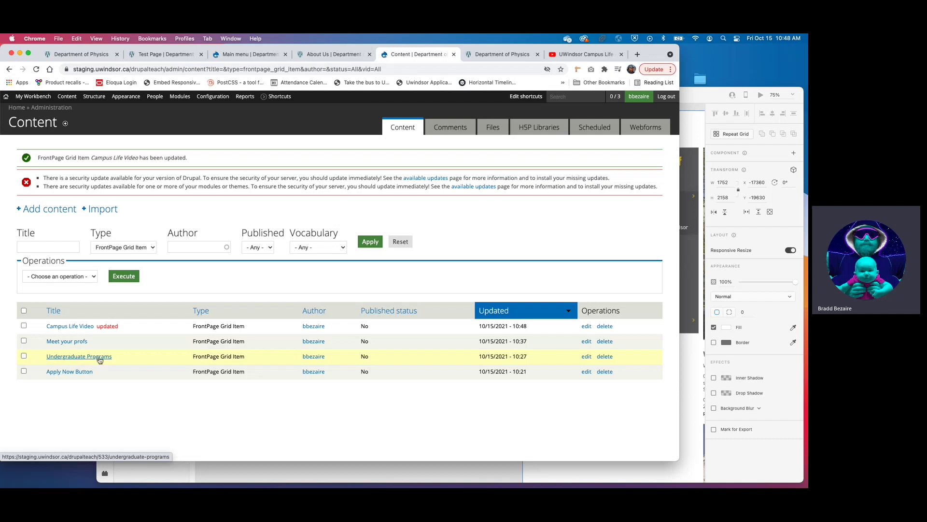
Retitle the Undergraduate Programs grid item as Programs, review its target URL and other settings, and save it
{"action": "left_click", "coordinate": [586, 356]}
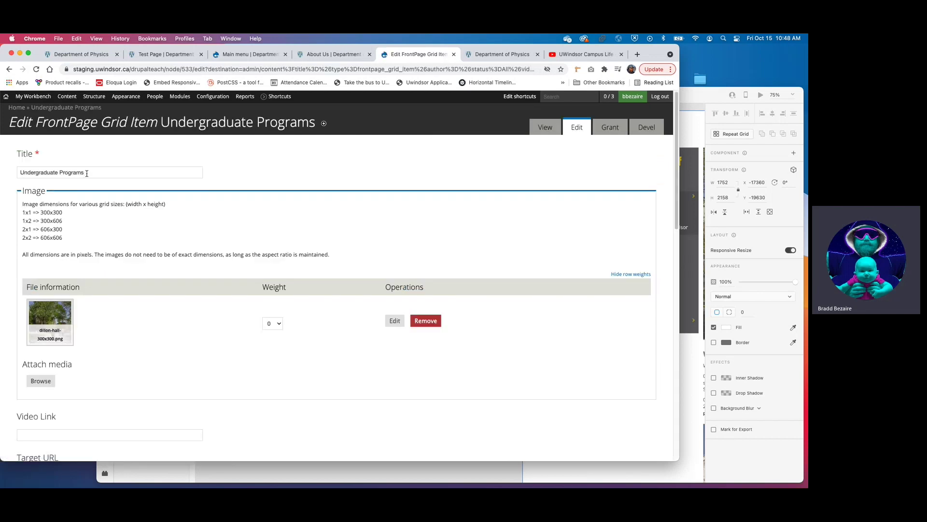
{"action": "left_click_drag", "start_coordinate": [58, 172], "coordinate": [1, 175]}
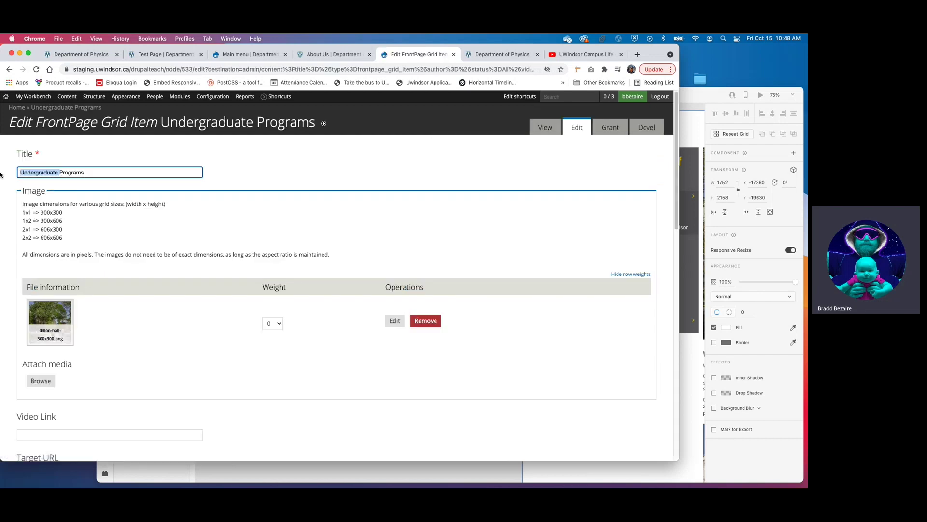
{"action": "key", "text": "BackSpace"}
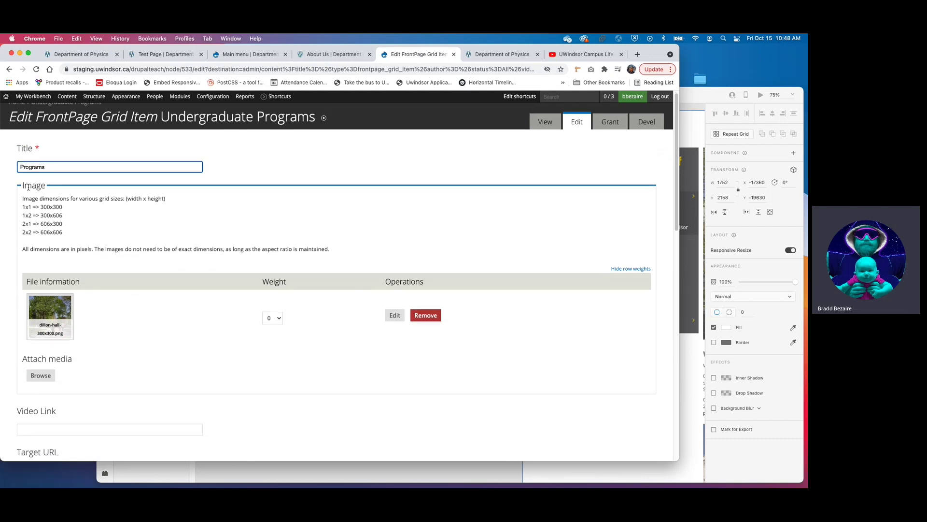
{"action": "scroll", "coordinate": [24, 188], "scroll_direction": "down", "scroll_amount": 5}
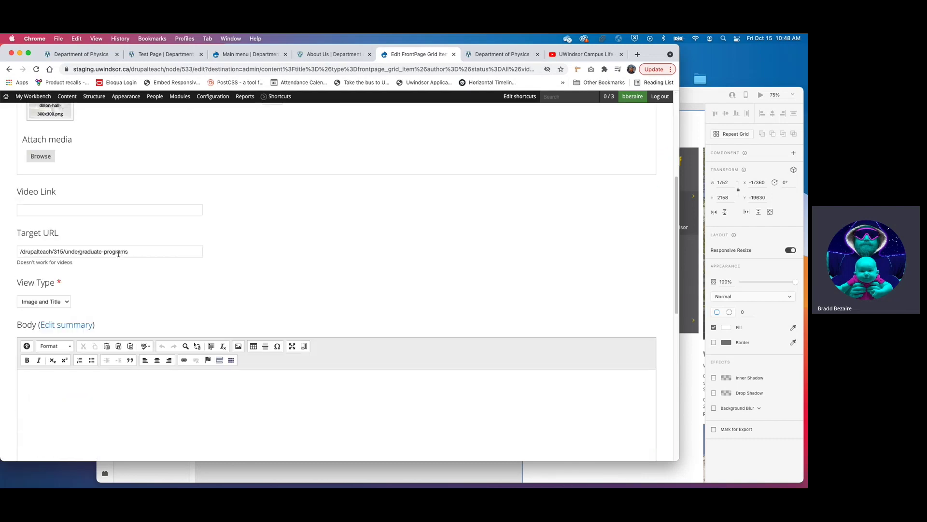
{"action": "scroll", "coordinate": [77, 253], "scroll_direction": "up", "scroll_amount": 2}
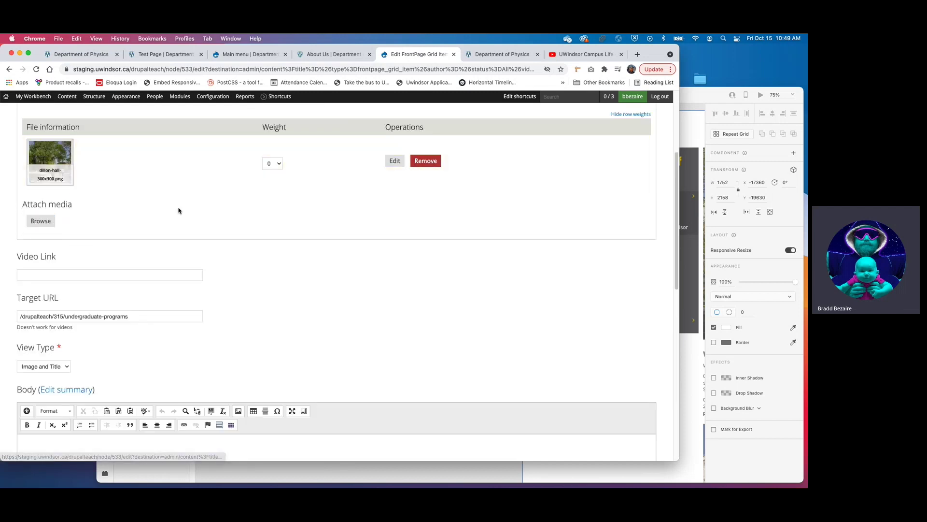
{"action": "scroll", "coordinate": [179, 210], "scroll_direction": "down", "scroll_amount": 10}
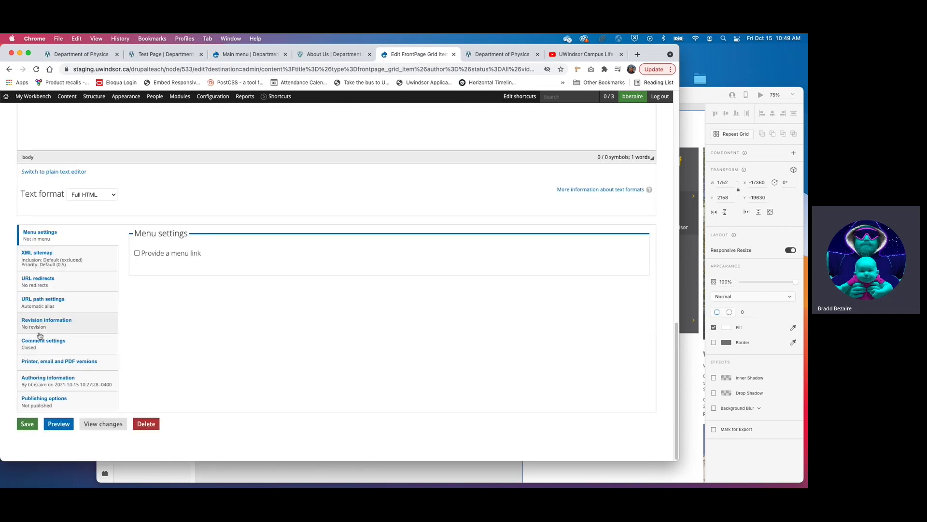
{"action": "left_click", "coordinate": [28, 427]}
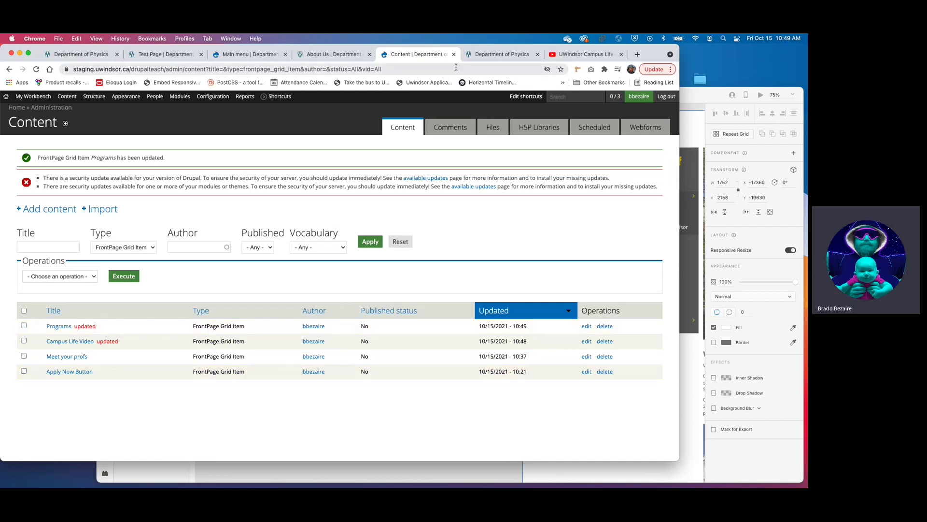
Flush all site caches from the Department of Physics home page and check the retitled Programs item in the grid
{"action": "left_click", "coordinate": [502, 54]}
{"action": "scroll", "coordinate": [252, 311], "scroll_direction": "down", "scroll_amount": 8}
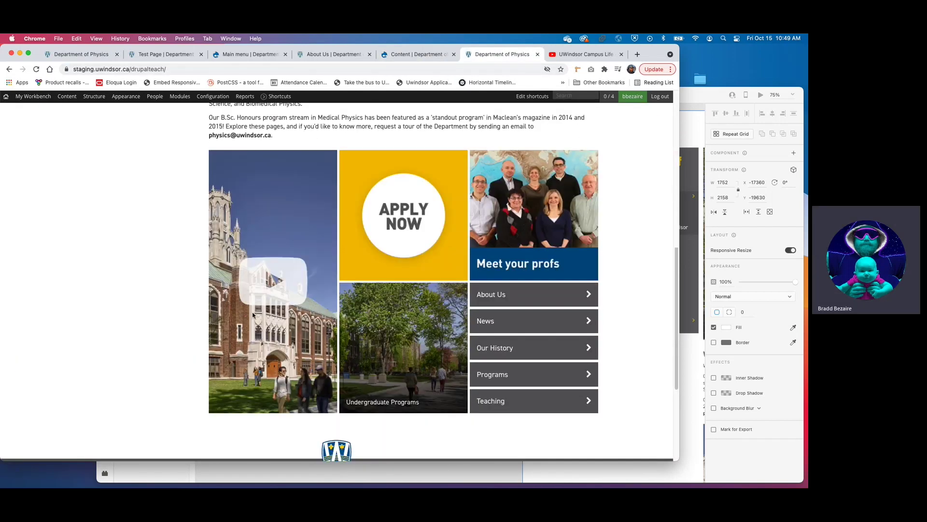
{"action": "scroll", "coordinate": [379, 327], "scroll_direction": "down", "scroll_amount": 3}
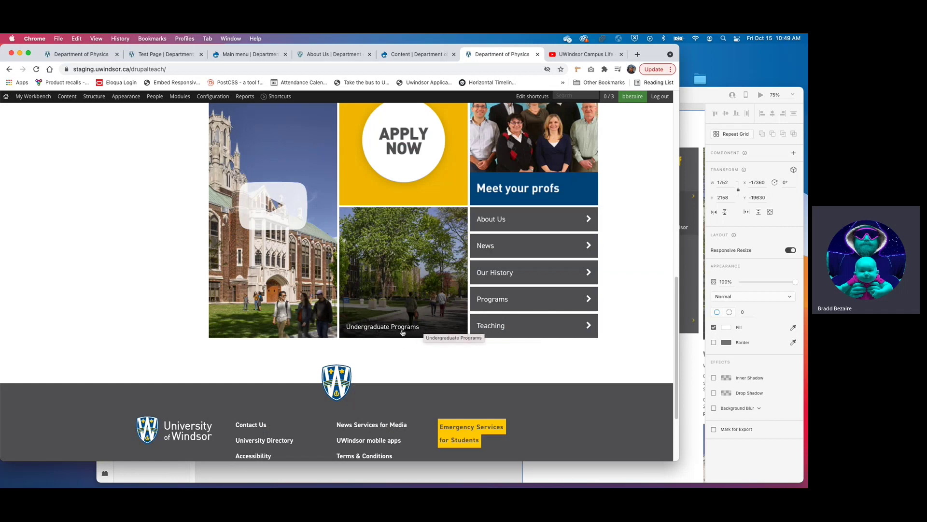
{"action": "scroll", "coordinate": [402, 333], "scroll_direction": "up", "scroll_amount": 3}
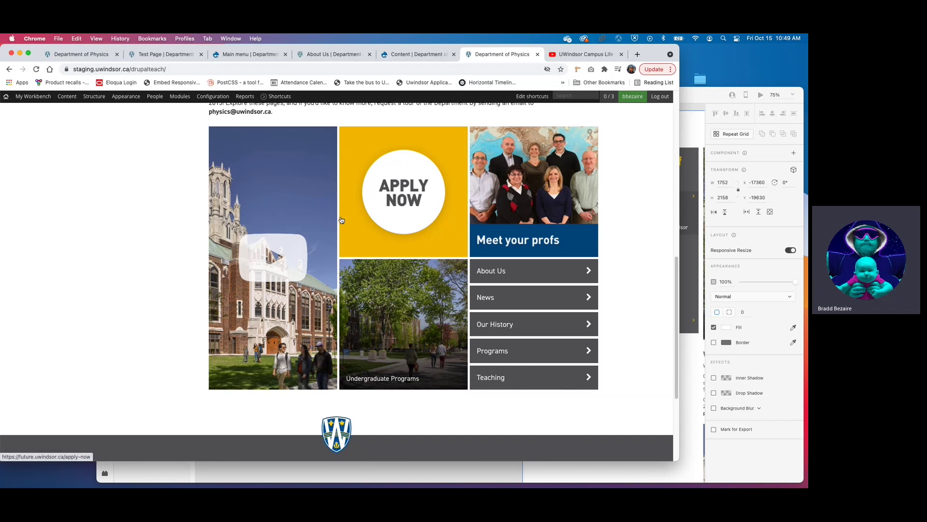
{"action": "mouse_move", "coordinate": [6, 96]}
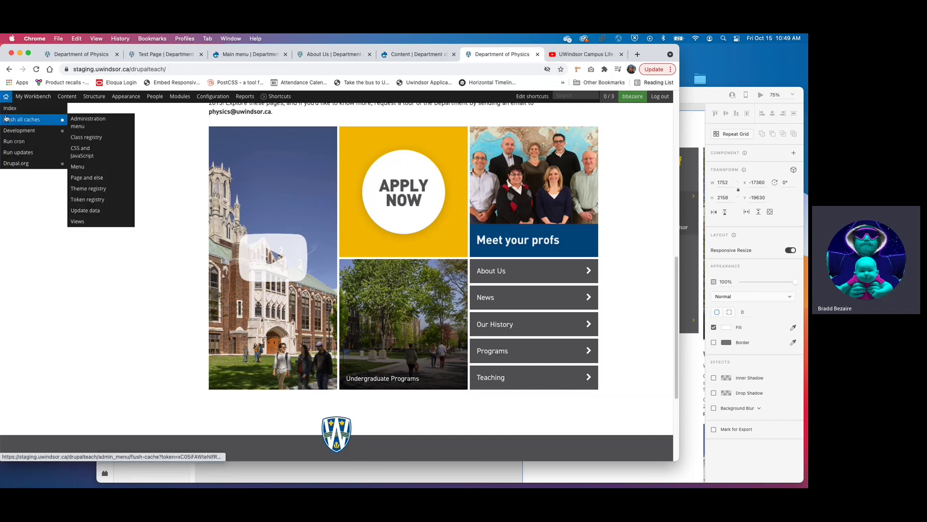
{"action": "left_click", "coordinate": [16, 120]}
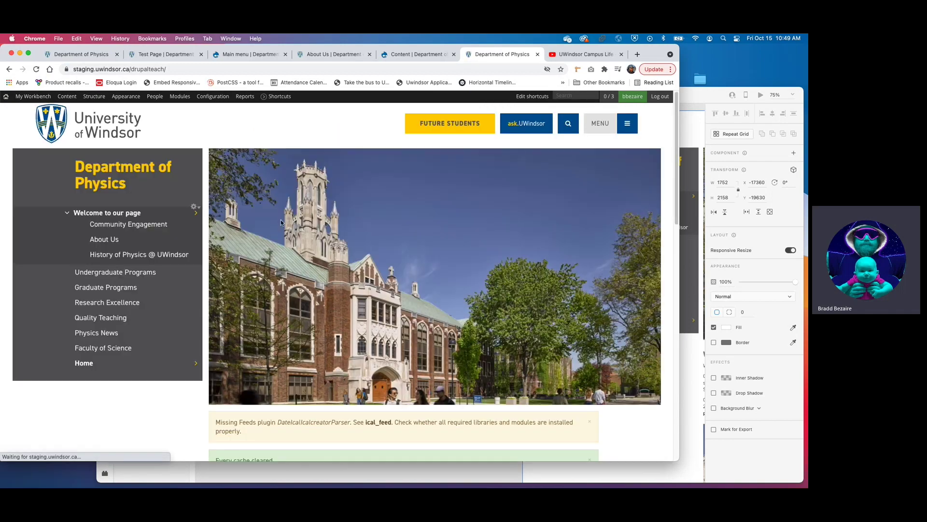
{"action": "scroll", "coordinate": [269, 238], "scroll_direction": "down", "scroll_amount": 3}
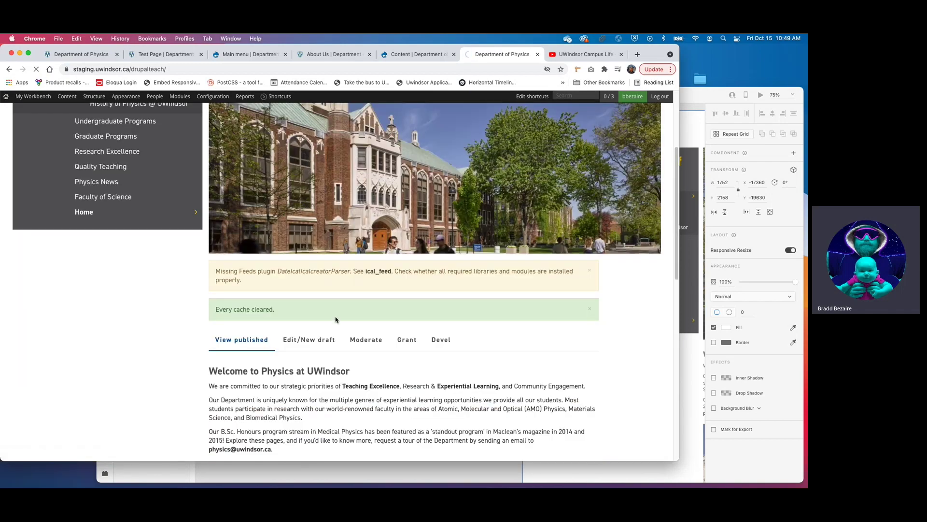
{"action": "scroll", "coordinate": [336, 314], "scroll_direction": "down", "scroll_amount": 10}
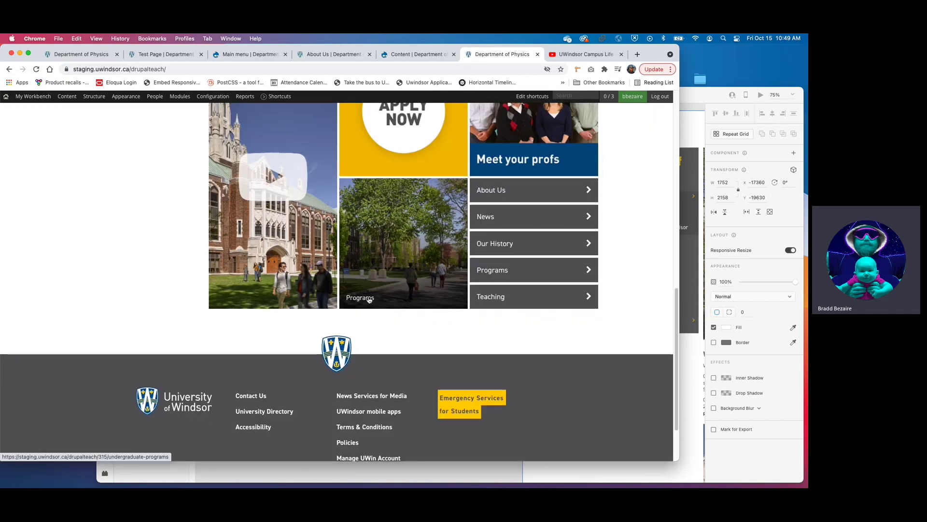
{"action": "scroll", "coordinate": [371, 294], "scroll_direction": "up", "scroll_amount": 3}
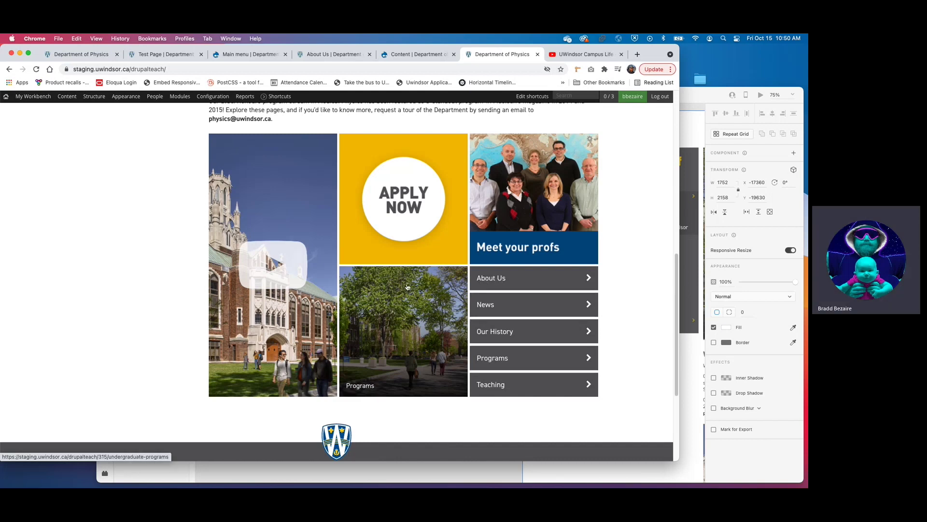
Disable the Programs link in the Gridster Menu, keep Teaching enabled, and save the configuration
{"action": "mouse_move", "coordinate": [92, 99]}
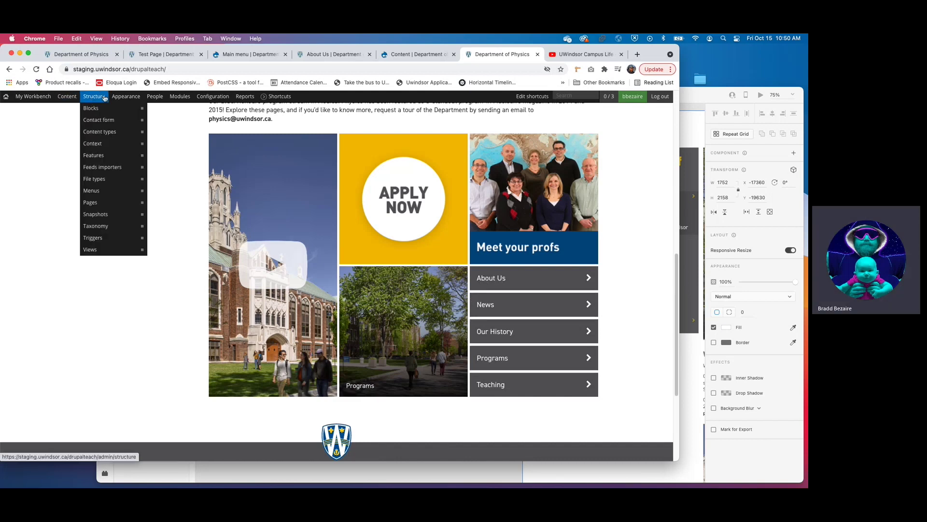
{"action": "mouse_move", "coordinate": [103, 193]}
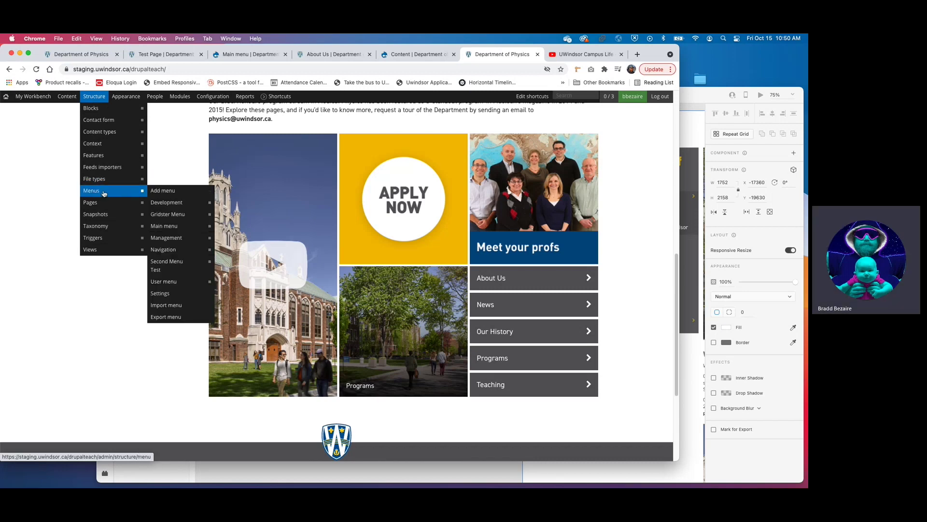
{"action": "left_click", "coordinate": [103, 192]}
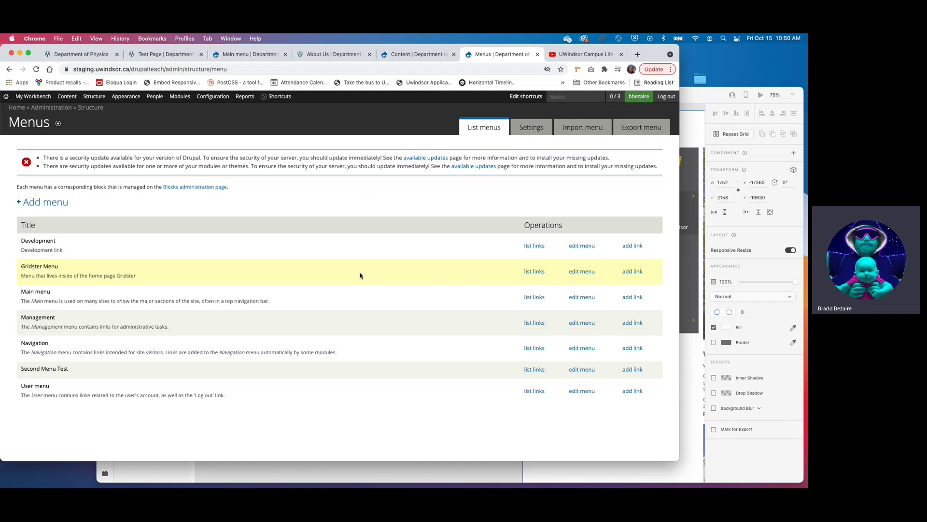
{"action": "left_click", "coordinate": [534, 272]}
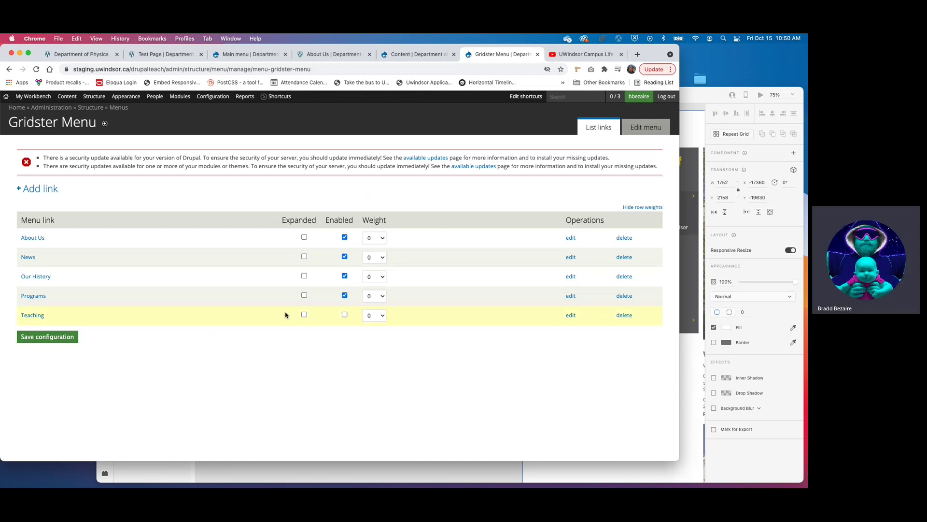
{"action": "left_click", "coordinate": [345, 314]}
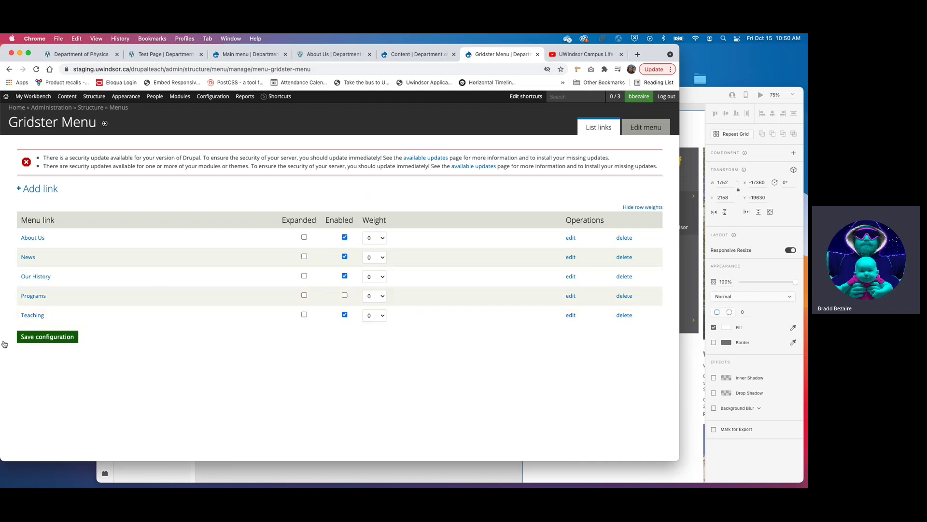
{"action": "left_click", "coordinate": [47, 338]}
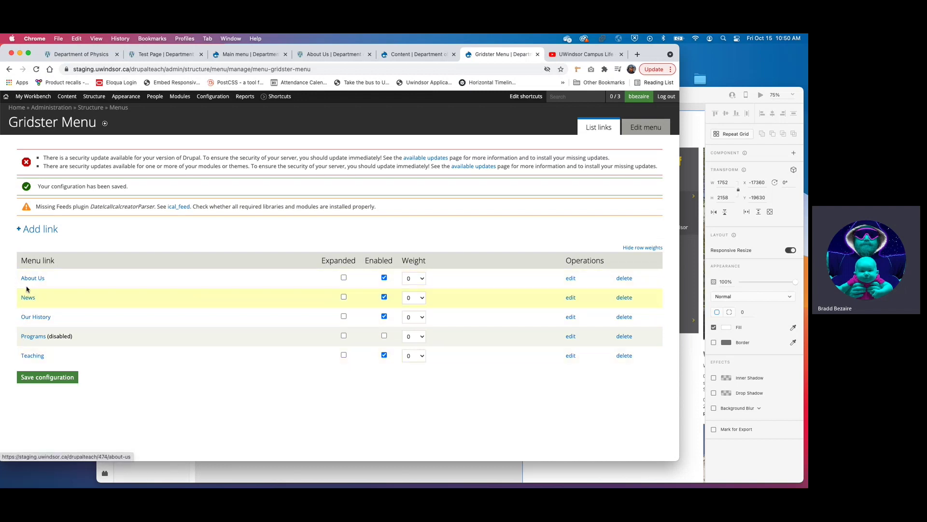
Retitle the Gridster Menu's About Us link as About, save the link, and save the menu configuration
{"action": "left_click", "coordinate": [570, 278]}
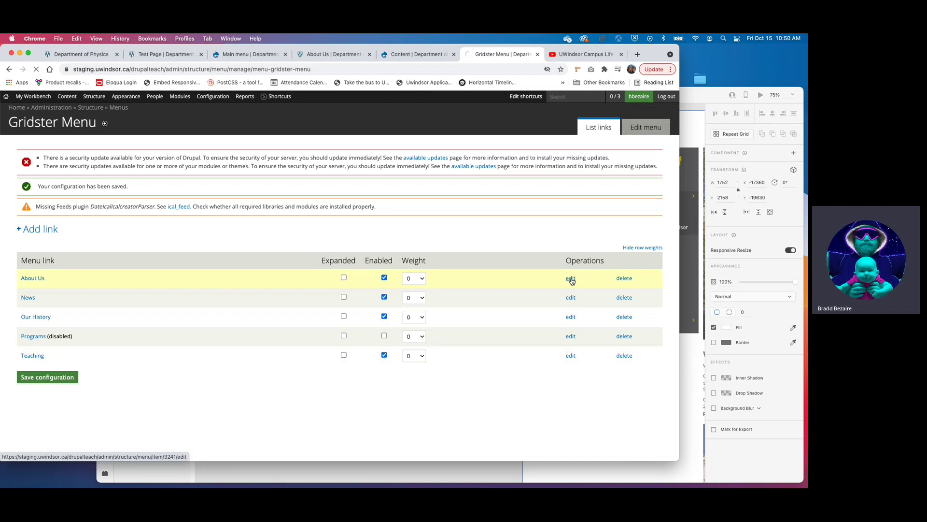
{"action": "left_click_drag", "start_coordinate": [66, 267], "coordinate": [22, 267]}
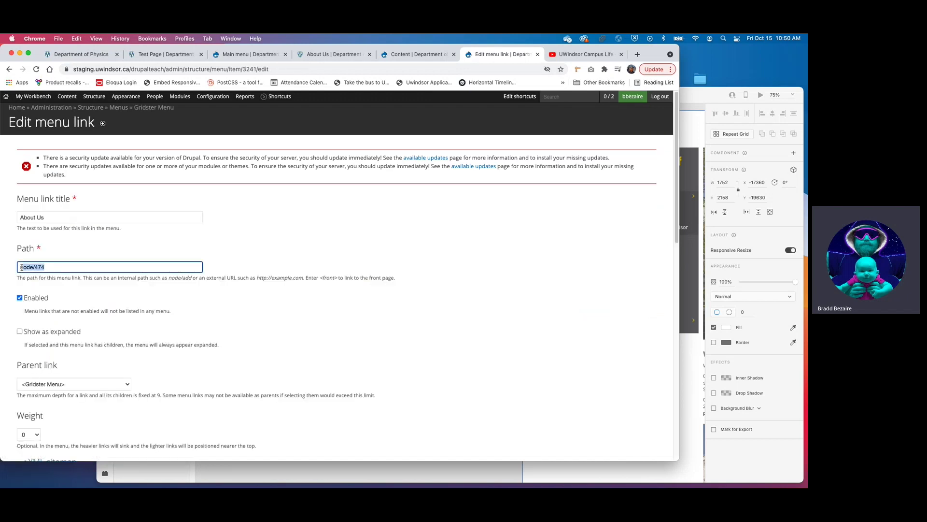
{"action": "left_click", "coordinate": [50, 216]}
{"action": "key", "text": "BackSpace"}
{"action": "key", "text": "BackSpace"}
{"action": "key", "text": "BackSpace"}
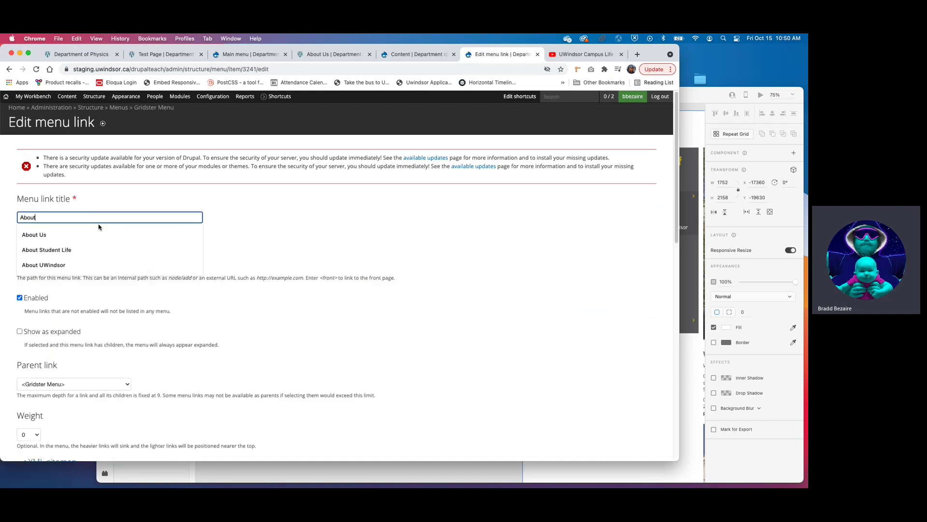
{"action": "left_click", "coordinate": [5, 239]}
{"action": "scroll", "coordinate": [5, 241], "scroll_direction": "down", "scroll_amount": 15}
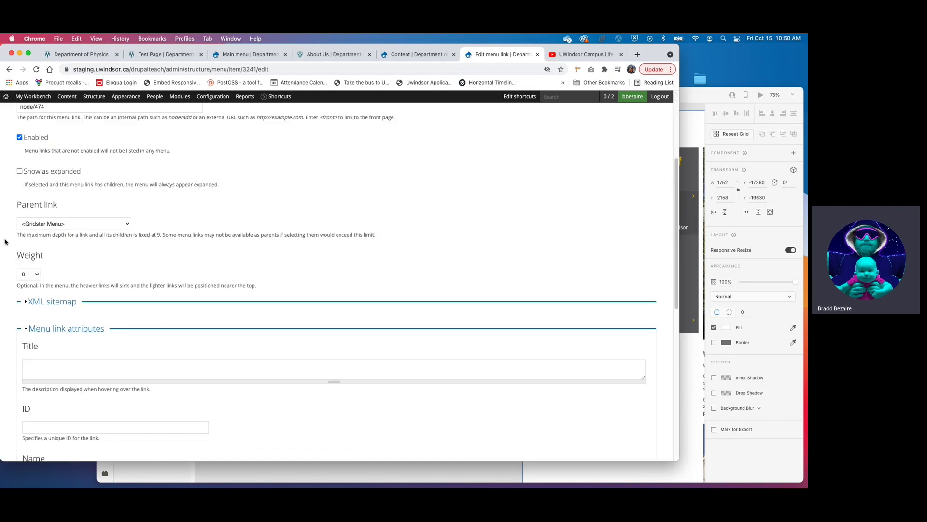
{"action": "left_click", "coordinate": [27, 423]}
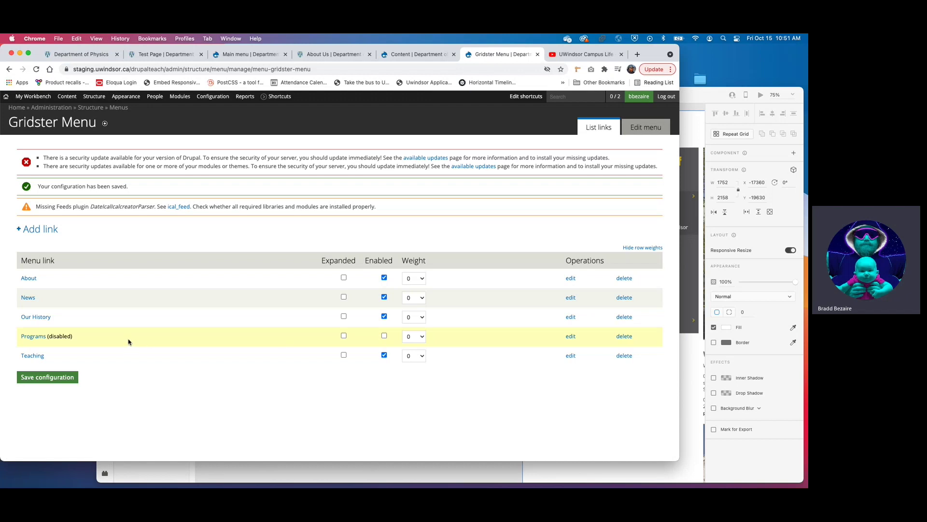
{"action": "left_click", "coordinate": [40, 379]}
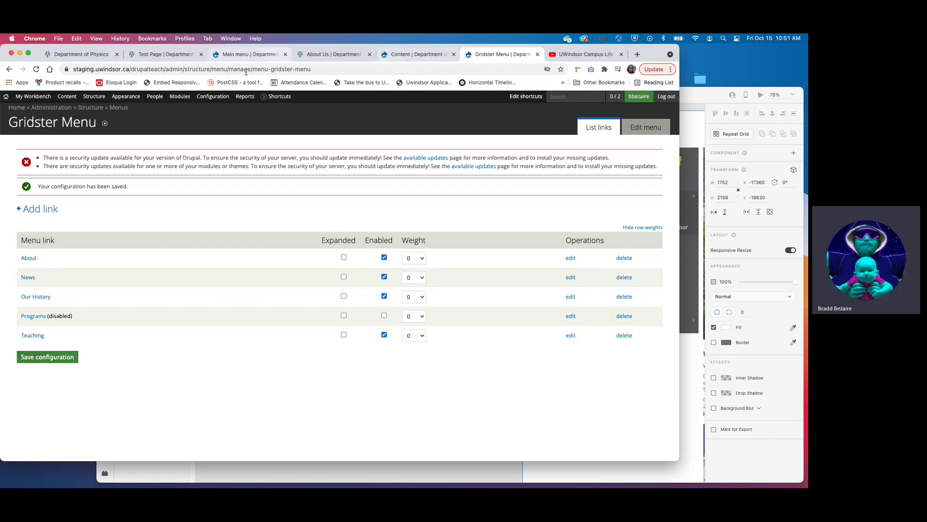
Return to the home page, flush all caches again, and check the menu links in the grid
{"action": "left_click", "coordinate": [5, 96]}
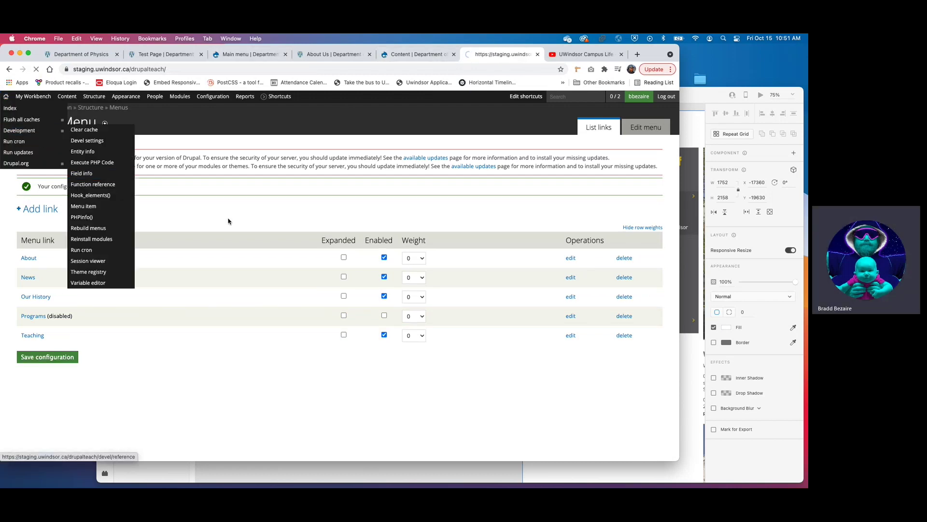
{"action": "scroll", "coordinate": [268, 230], "scroll_direction": "down", "scroll_amount": 5}
{"action": "scroll", "coordinate": [268, 230], "scroll_direction": "down", "scroll_amount": 3}
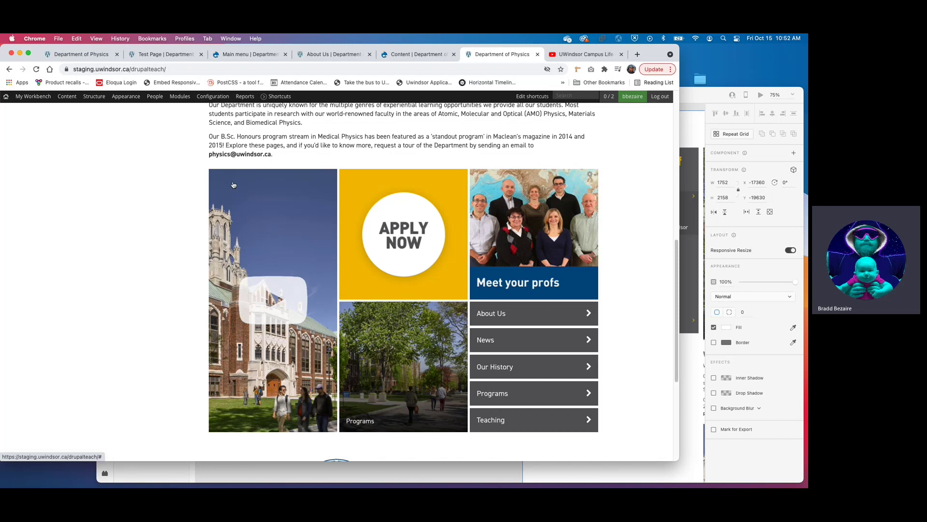
{"action": "mouse_move", "coordinate": [7, 100]}
{"action": "left_click", "coordinate": [6, 120]}
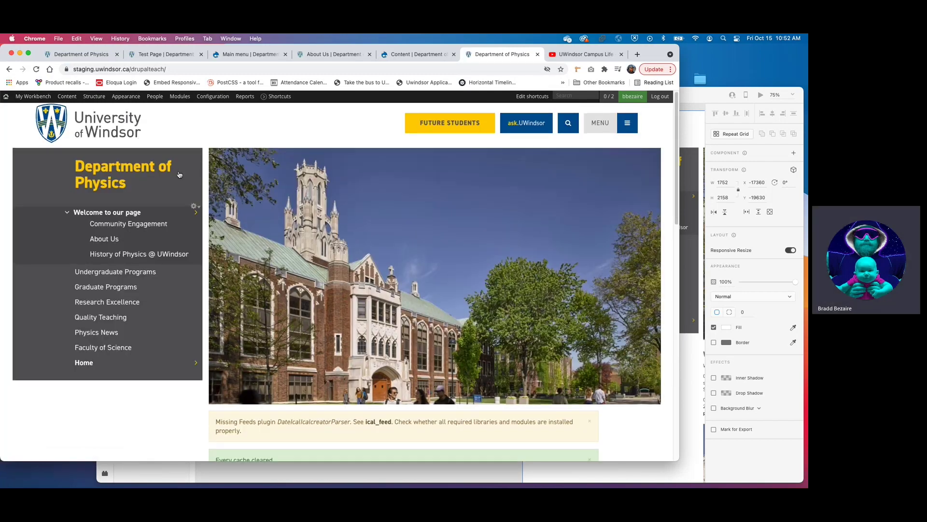
{"action": "scroll", "coordinate": [183, 165], "scroll_direction": "down", "scroll_amount": 15}
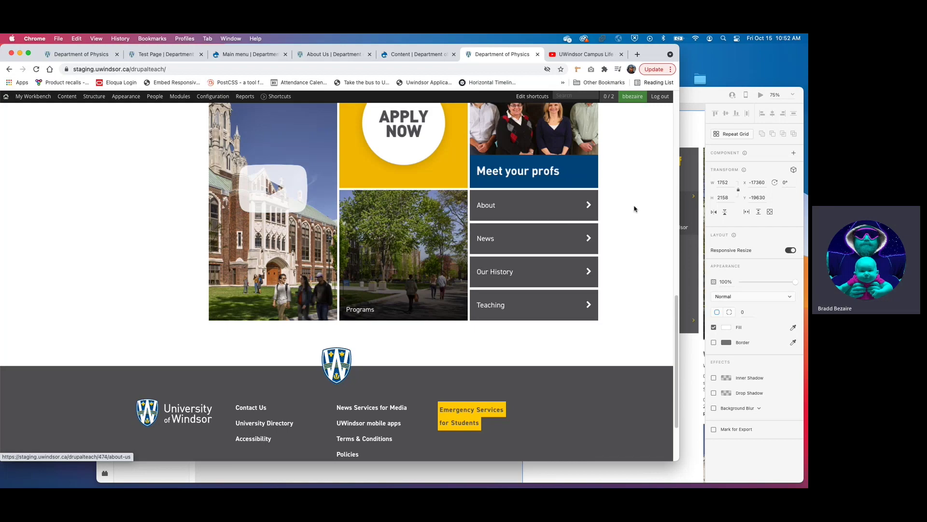
Dismiss the cache-cleared message and the missing Feeds plugin warning above the home page content
{"action": "scroll", "coordinate": [633, 206], "scroll_direction": "up", "scroll_amount": 5}
{"action": "scroll", "coordinate": [634, 208], "scroll_direction": "up", "scroll_amount": 12}
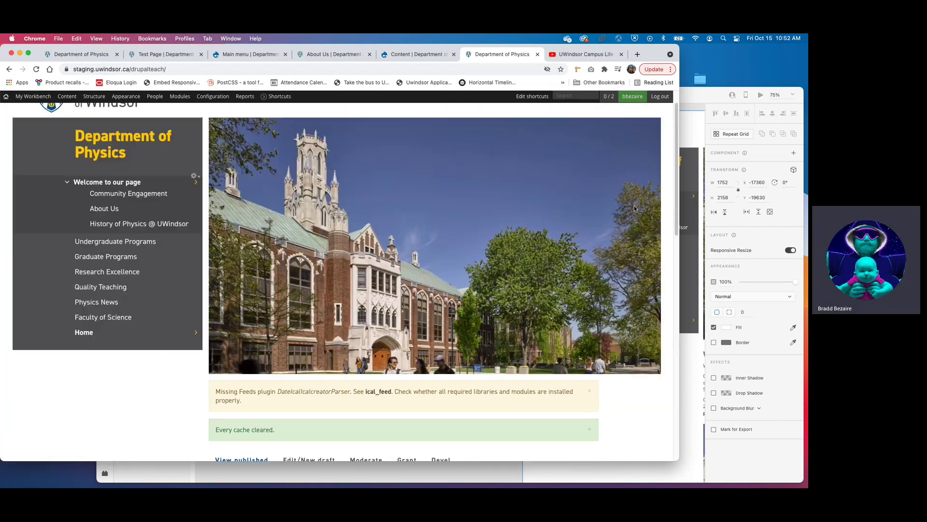
{"action": "left_click", "coordinate": [589, 382]}
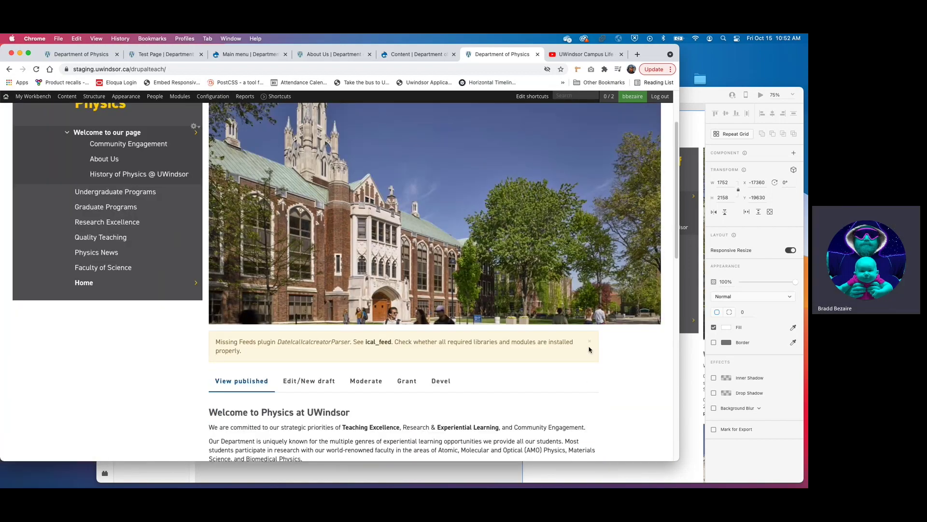
{"action": "left_click", "coordinate": [590, 341]}
Review the finished home page grid, including its video, Apply Now, profs, Programs and menu items, down to the footer
{"action": "scroll", "coordinate": [616, 286], "scroll_direction": "down", "scroll_amount": 12}
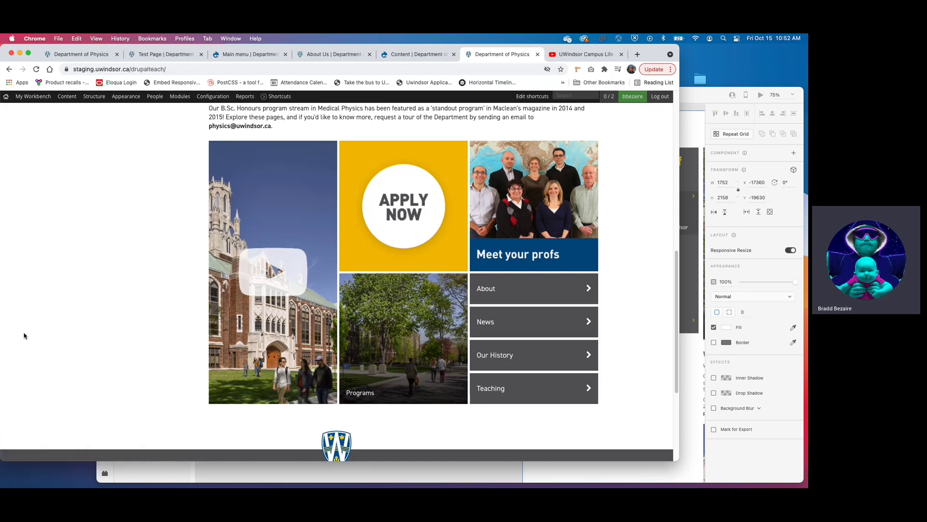
{"action": "scroll", "coordinate": [17, 313], "scroll_direction": "up", "scroll_amount": 10}
{"action": "scroll", "coordinate": [17, 312], "scroll_direction": "down", "scroll_amount": 10}
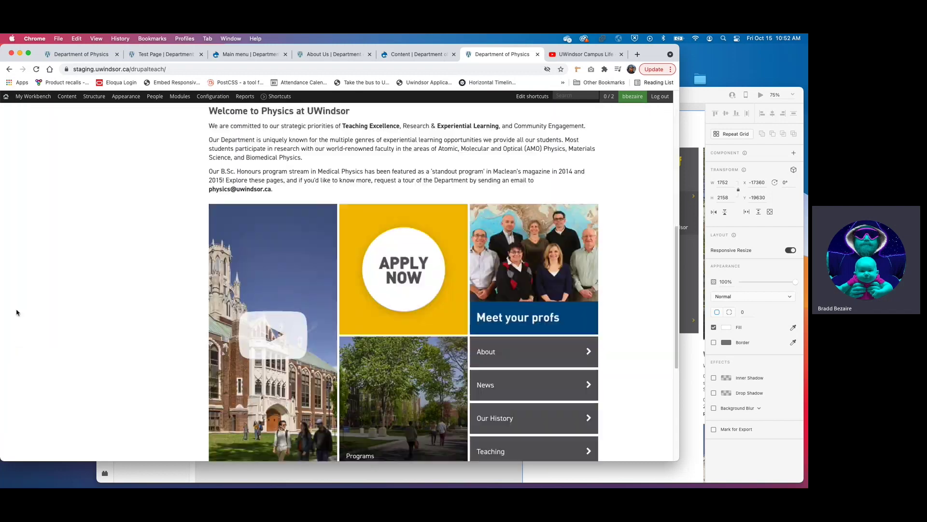
{"action": "scroll", "coordinate": [17, 312], "scroll_direction": "up", "scroll_amount": 2}
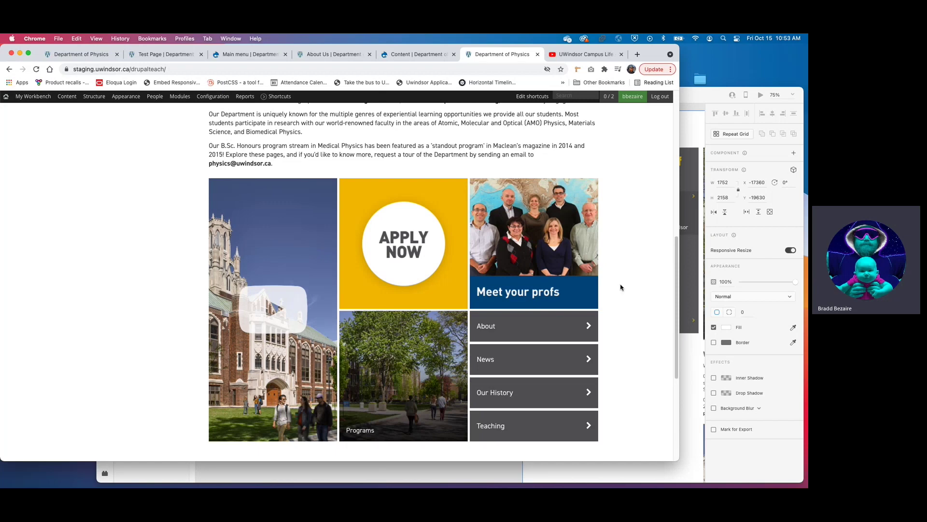
{"action": "scroll", "coordinate": [621, 289], "scroll_direction": "down", "scroll_amount": 2}
{"action": "scroll", "coordinate": [621, 289], "scroll_direction": "up", "scroll_amount": 2}
{"action": "scroll", "coordinate": [621, 289], "scroll_direction": "up", "scroll_amount": 1}
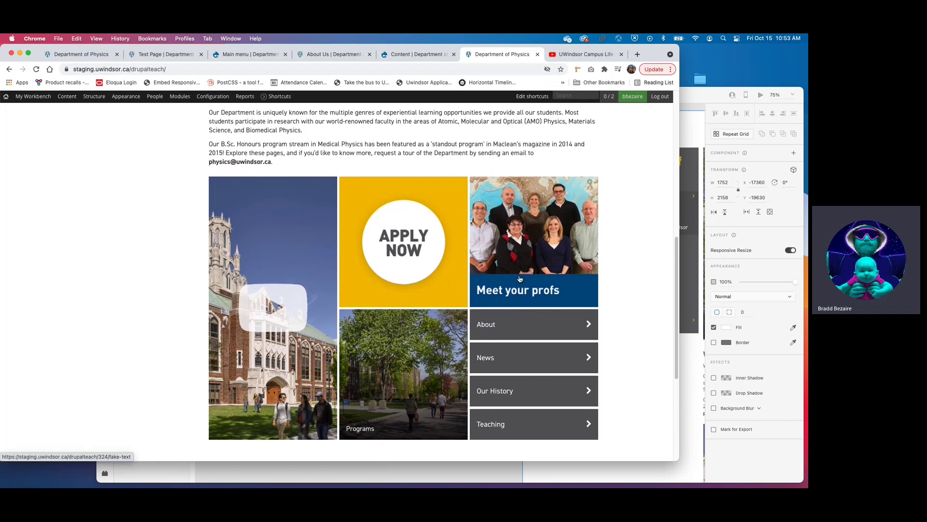
{"action": "scroll", "coordinate": [624, 288], "scroll_direction": "down", "scroll_amount": 5}
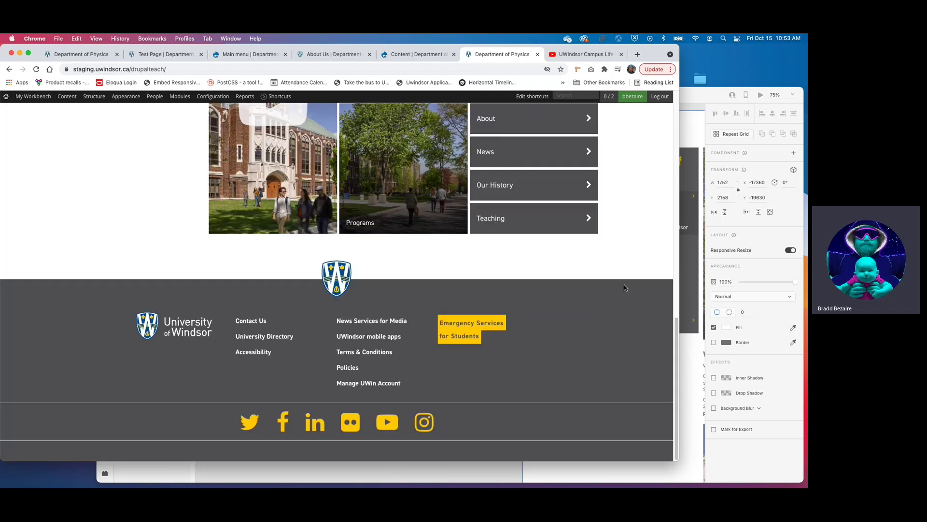
{"action": "scroll", "coordinate": [624, 284], "scroll_direction": "up", "scroll_amount": 2}
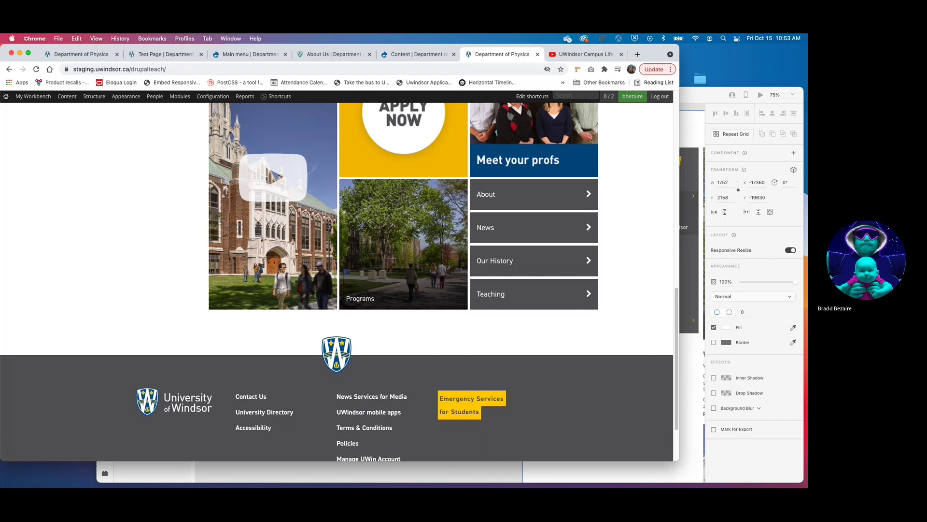